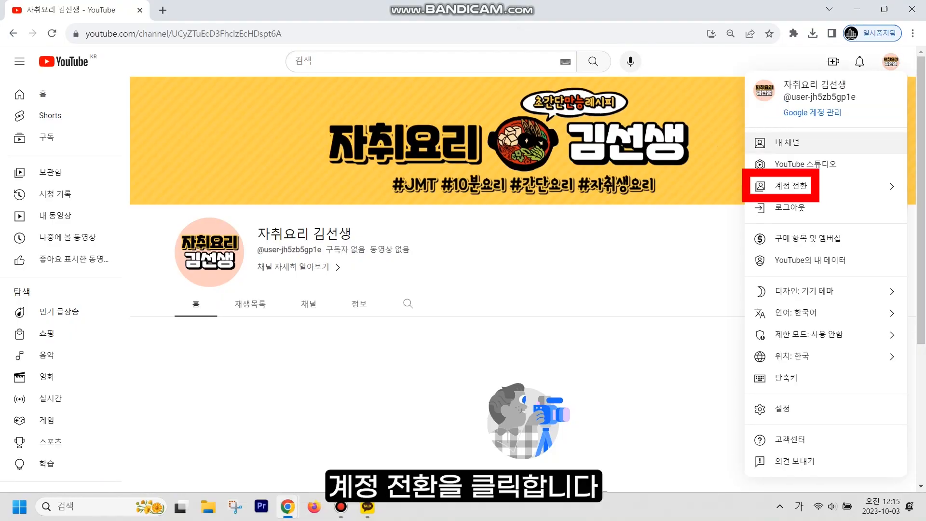
# - Switch to the personal channel's account and open its YouTube account settings page
pyautogui.click(791, 186)
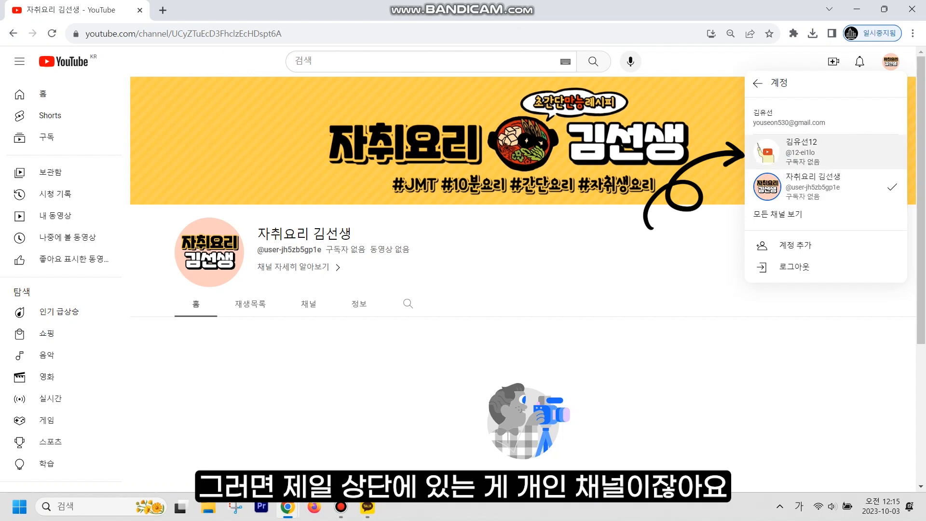
pyautogui.click(820, 151)
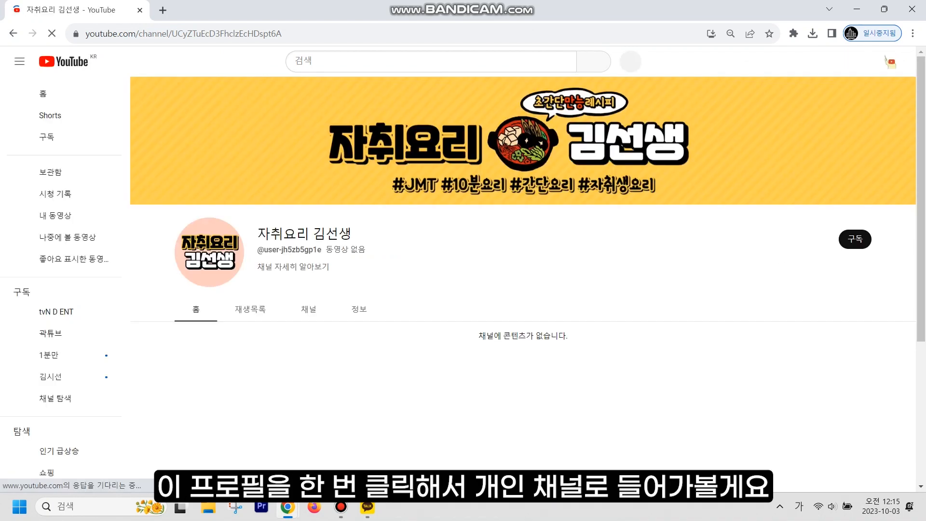
pyautogui.click(890, 61)
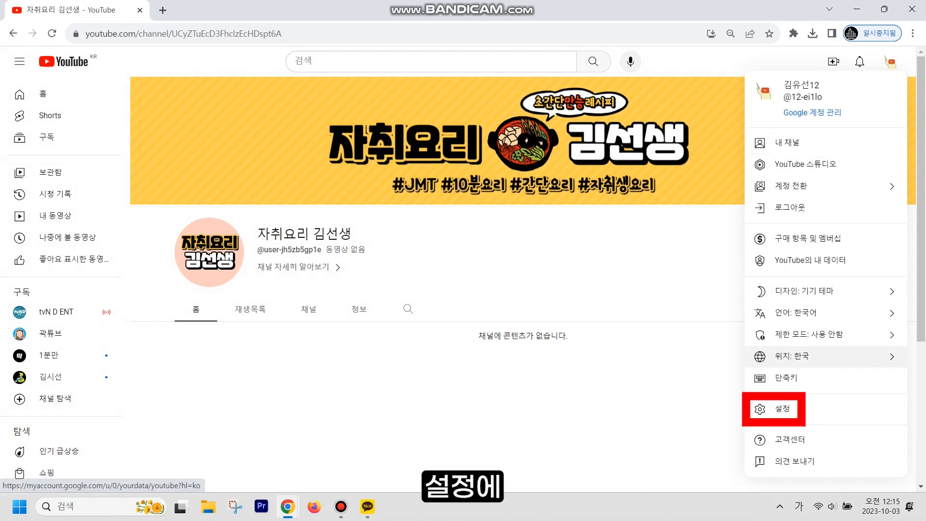
pyautogui.click(782, 408)
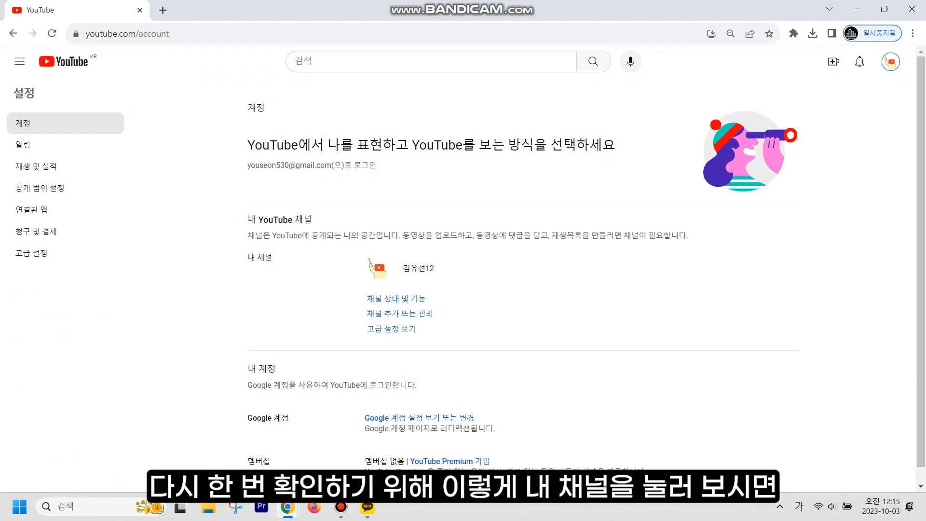
# - Check the personal channel's page, then choose 'Move channel to a brand account' under Advanced settings
pyautogui.click(890, 62)
pyautogui.click(795, 143)
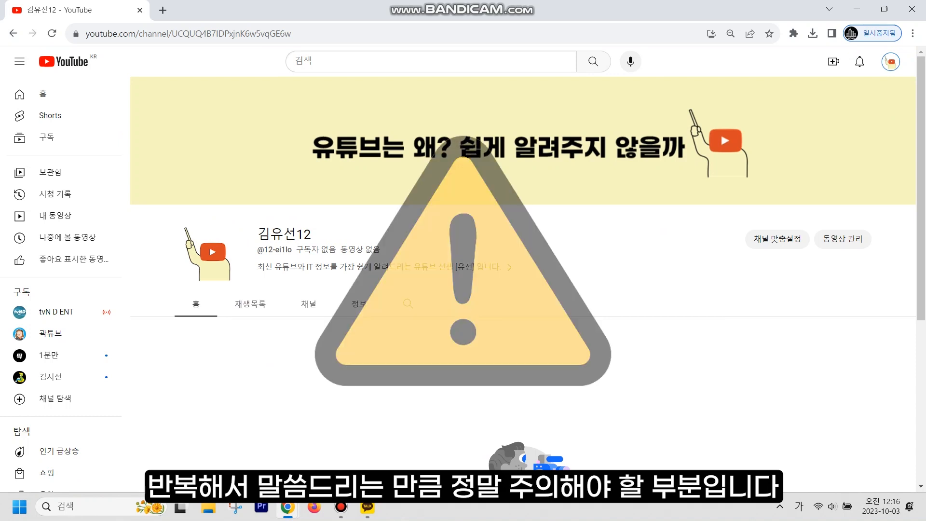
pyautogui.click(890, 62)
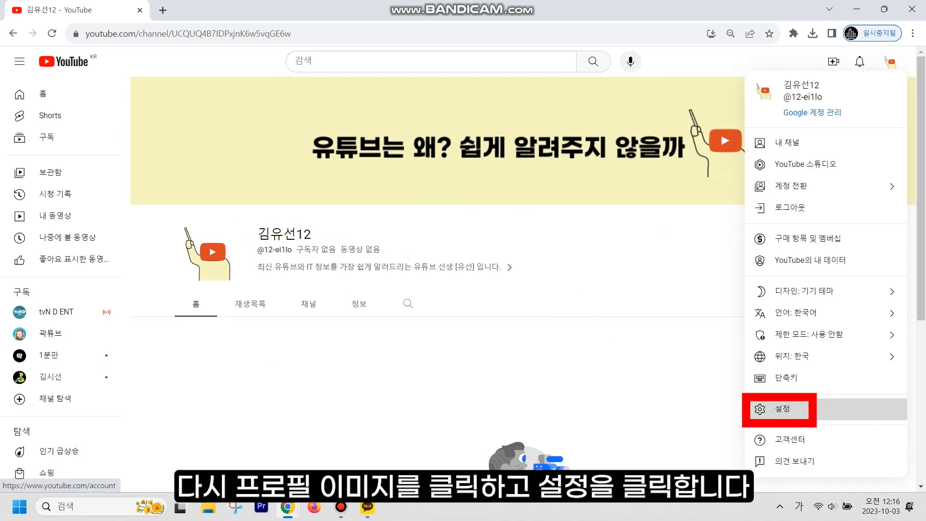
pyautogui.click(782, 409)
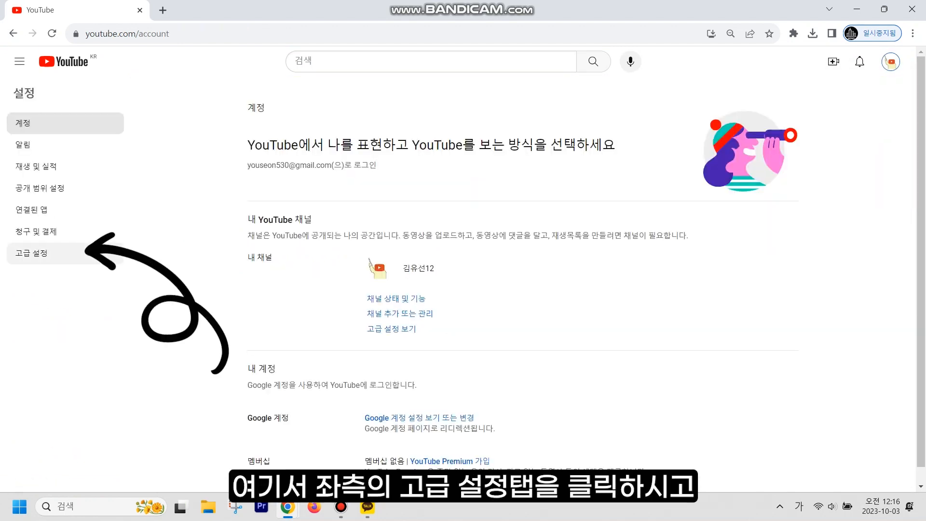
pyautogui.click(32, 252)
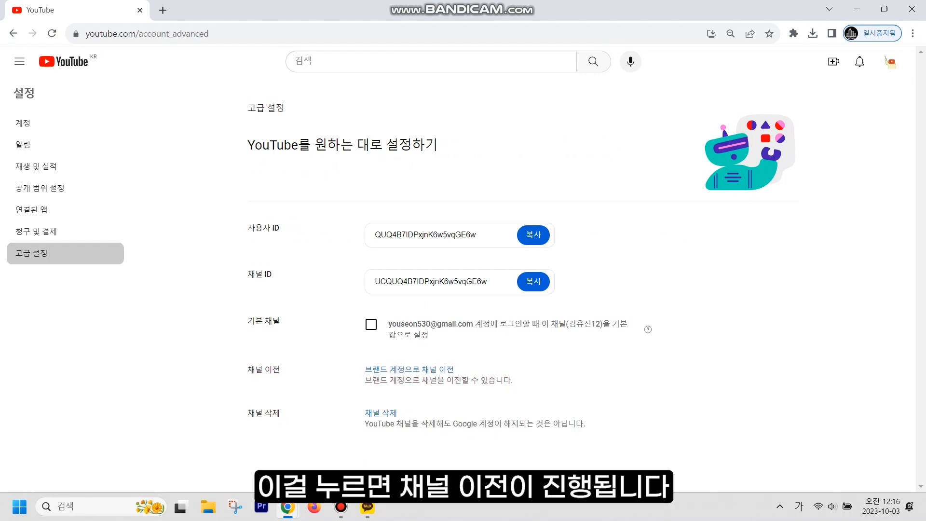
pyautogui.click(409, 369)
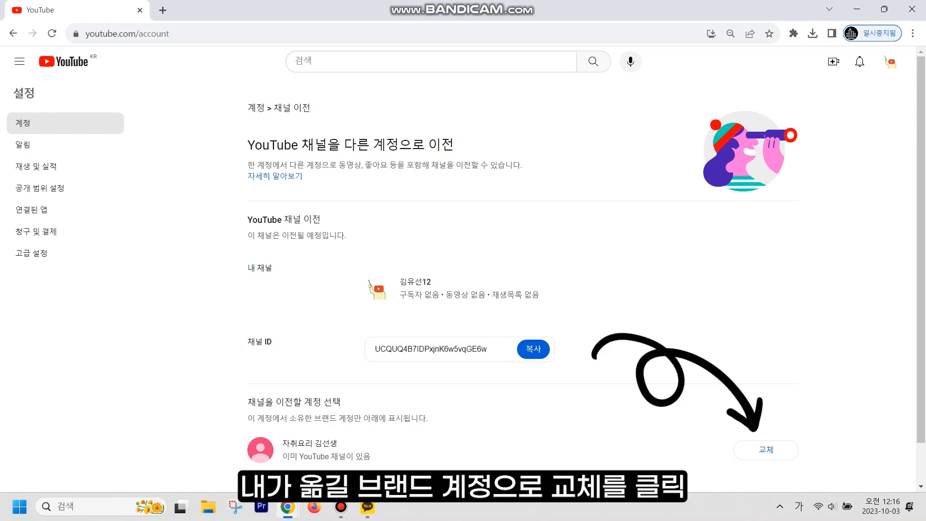
# - Pick Replace next to the cooking brand account as the transfer destination
pyautogui.click(766, 449)
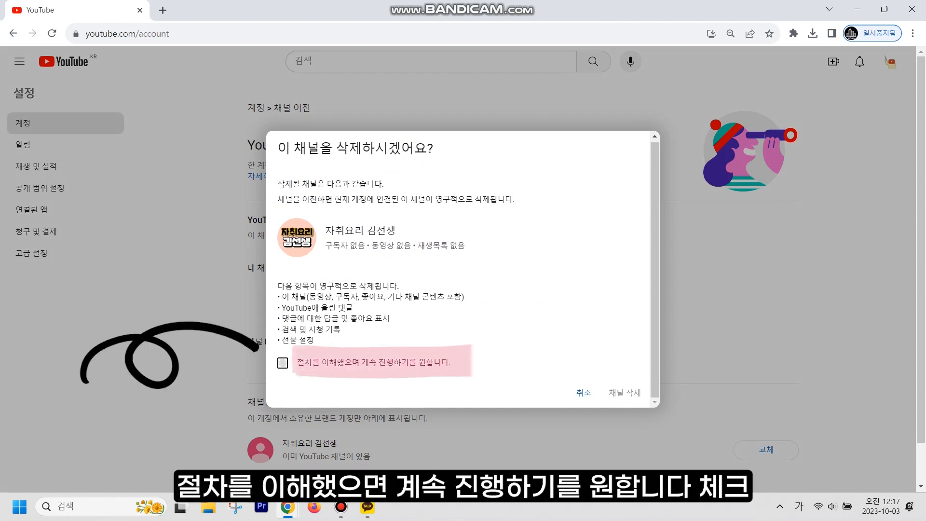
# - Consent to deleting the brand account's existing channel, delete it, and confirm the channel move
pyautogui.click(283, 362)
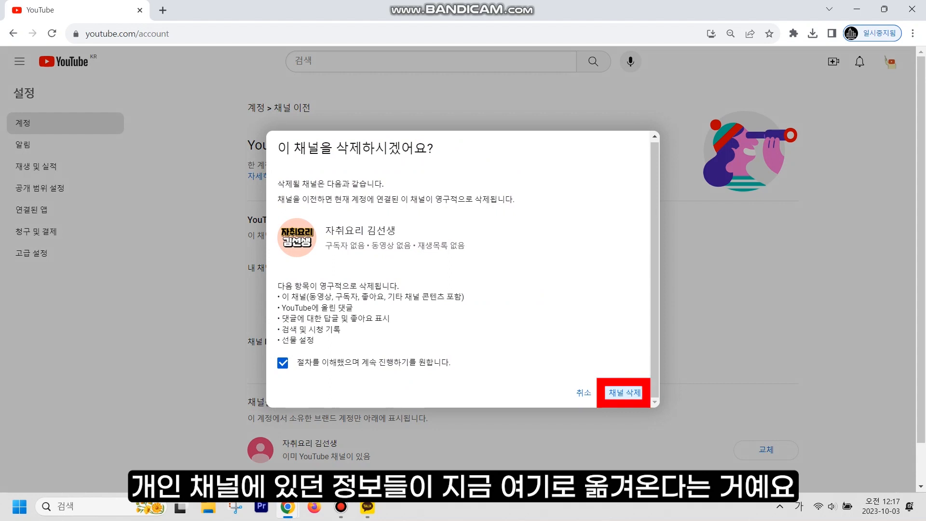
pyautogui.click(624, 393)
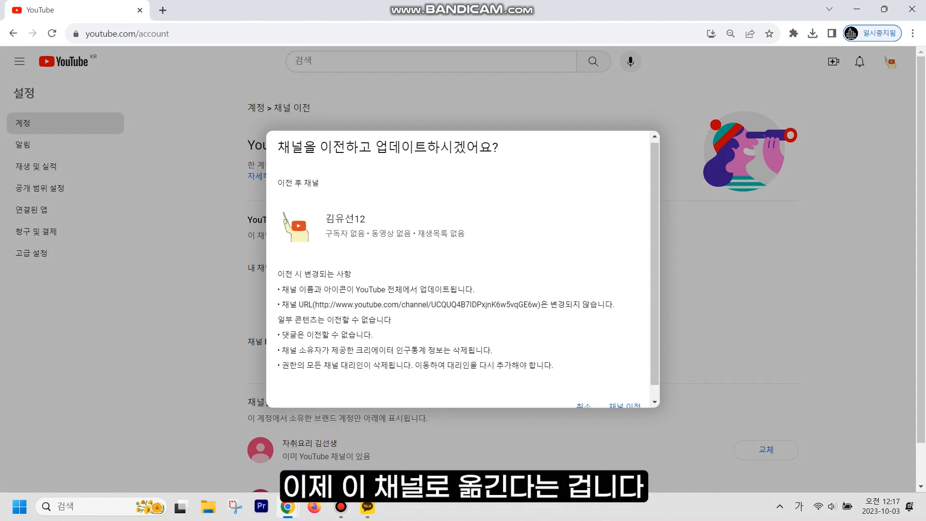
pyautogui.scroll(-1, 463, 270)
pyautogui.scroll(-1, 463, 270)
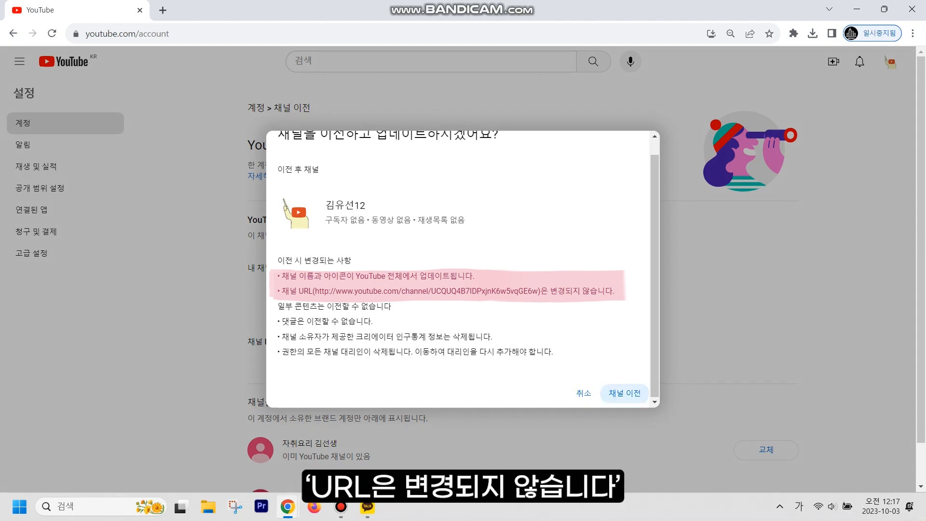
pyautogui.press('Return')
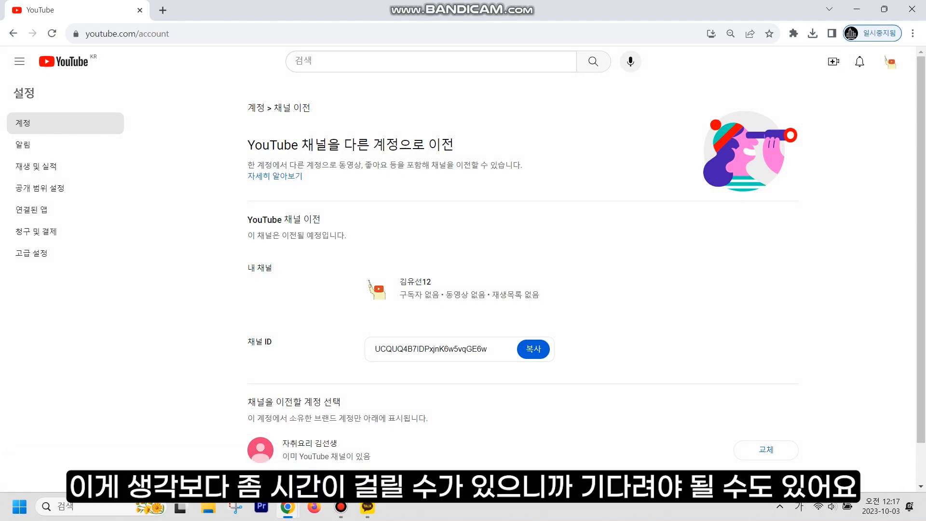
# - Switch into the brand account holding the moved channel and open its Studio customisation
pyautogui.click(890, 61)
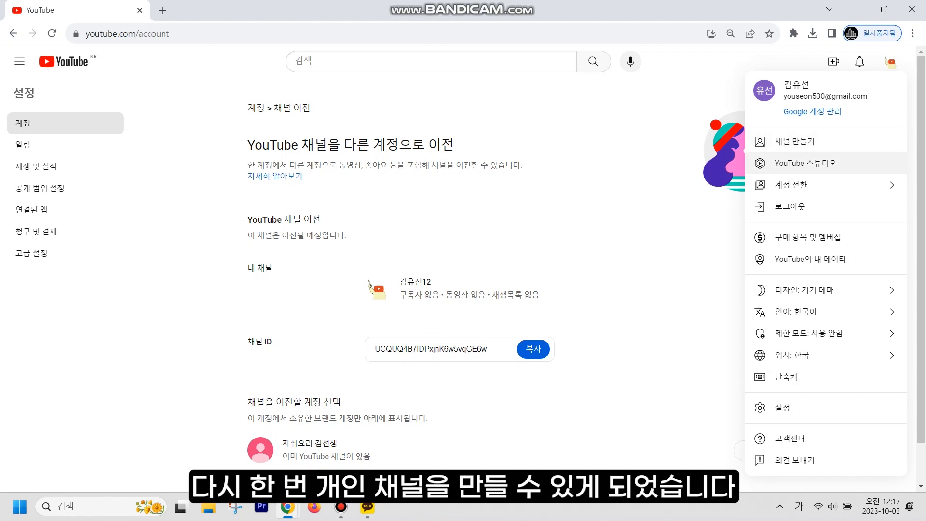
pyautogui.click(791, 185)
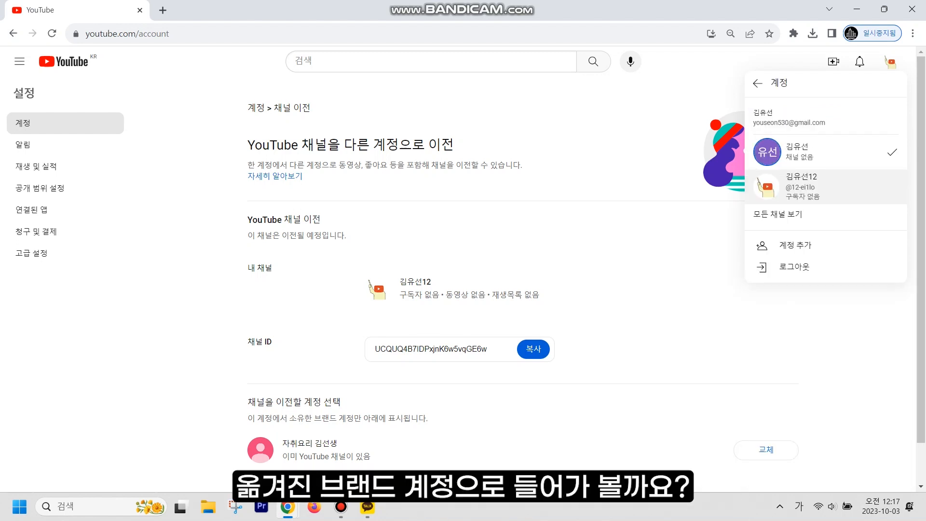
pyautogui.click(820, 187)
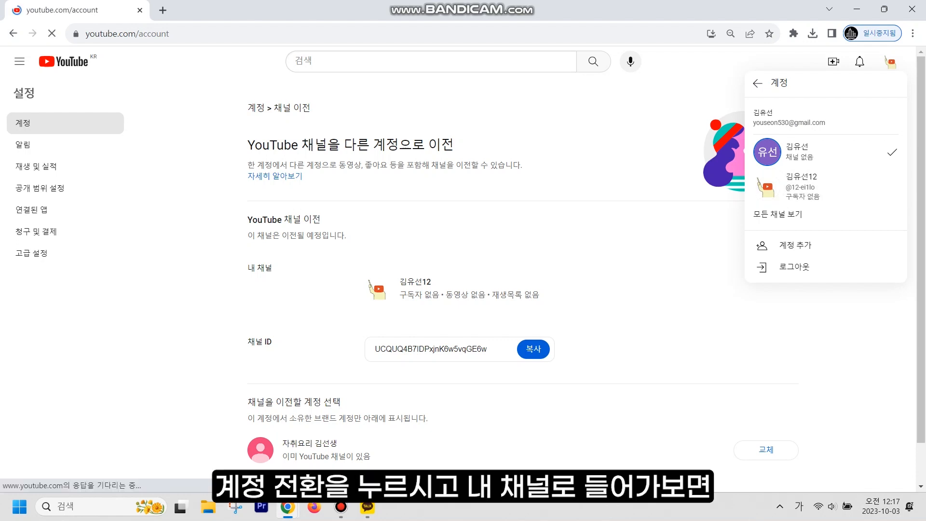
pyautogui.click(890, 62)
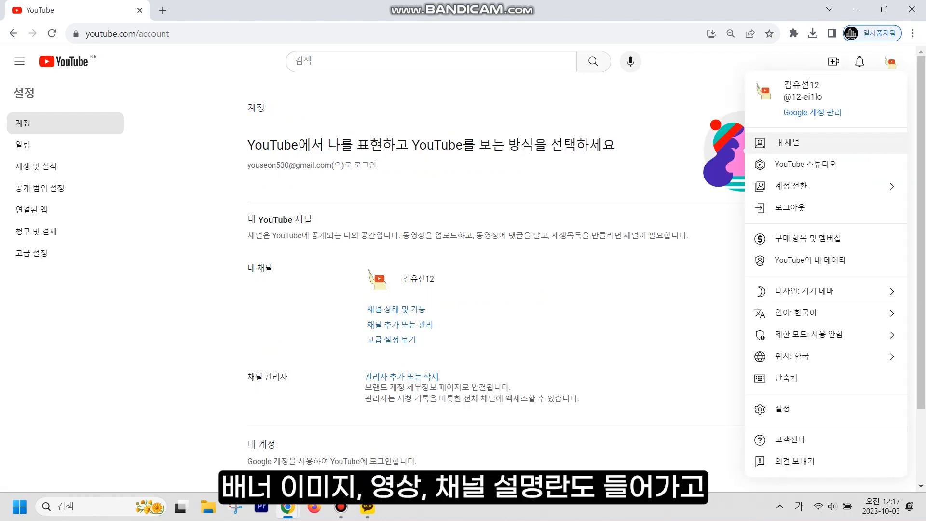
pyautogui.click(810, 143)
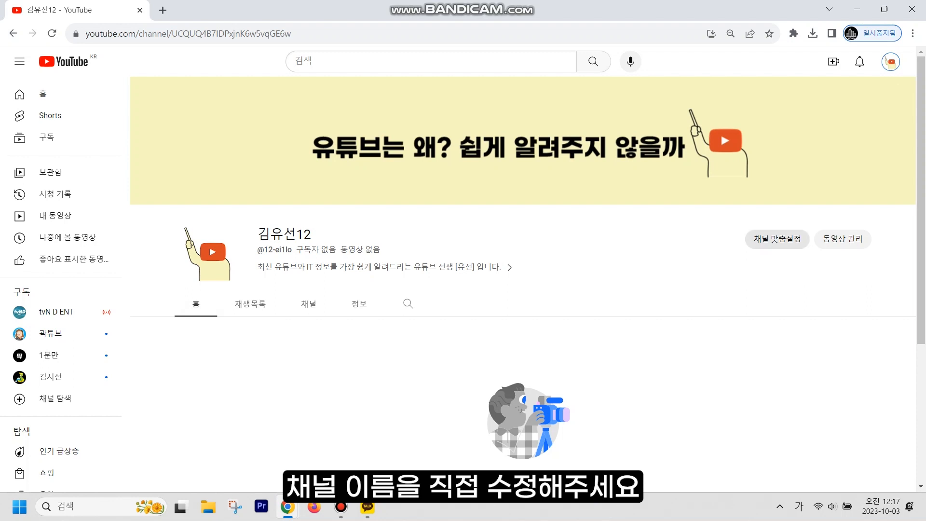
pyautogui.click(777, 239)
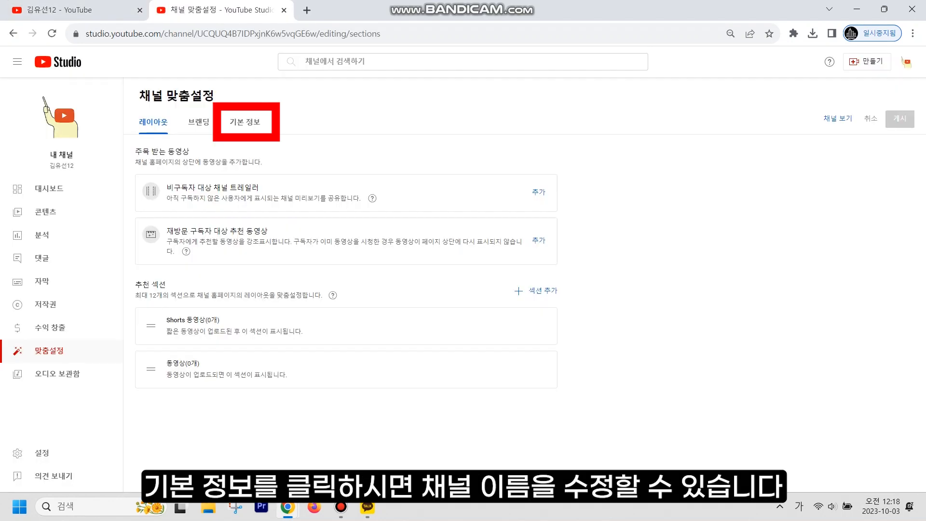
# - Replace the channel name in Basic info with the owner's name, without the trailing number, and publish
pyautogui.click(245, 122)
pyautogui.moveTo(174, 196); pyautogui.dragTo(143, 196)
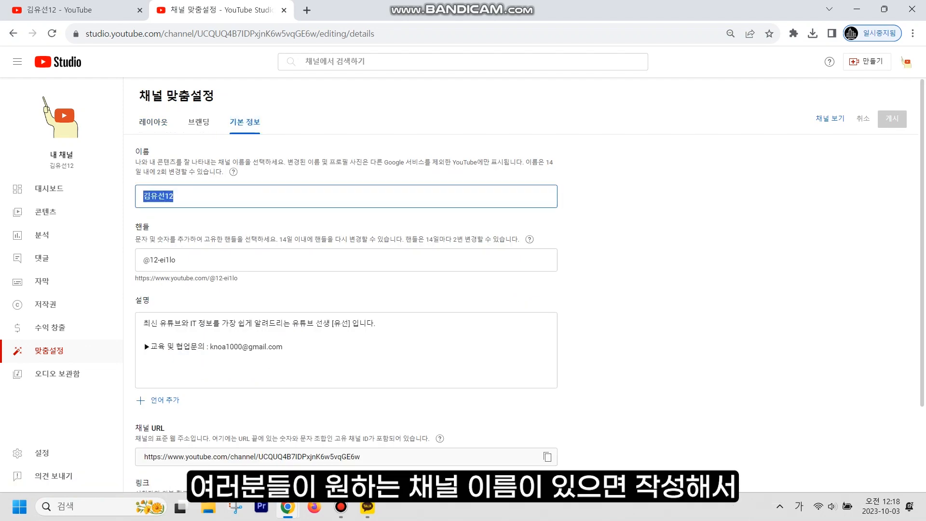
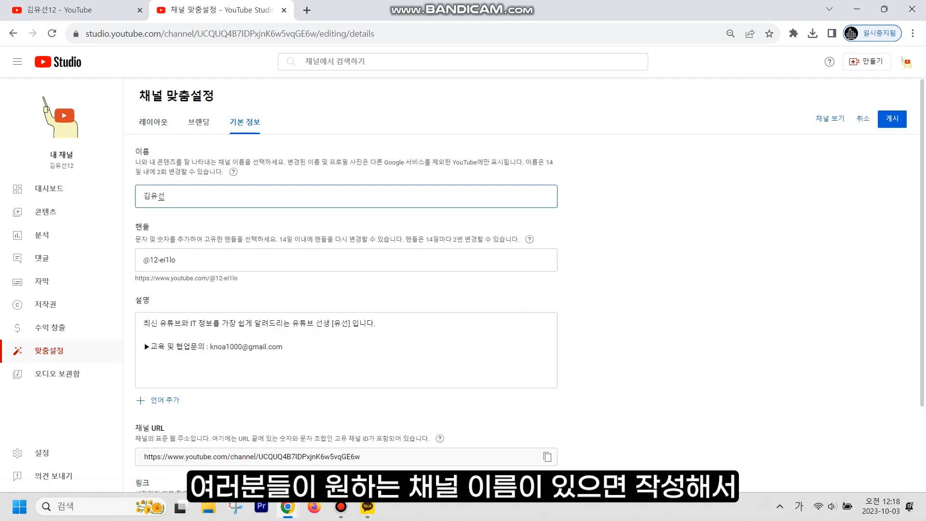
pyautogui.click(892, 119)
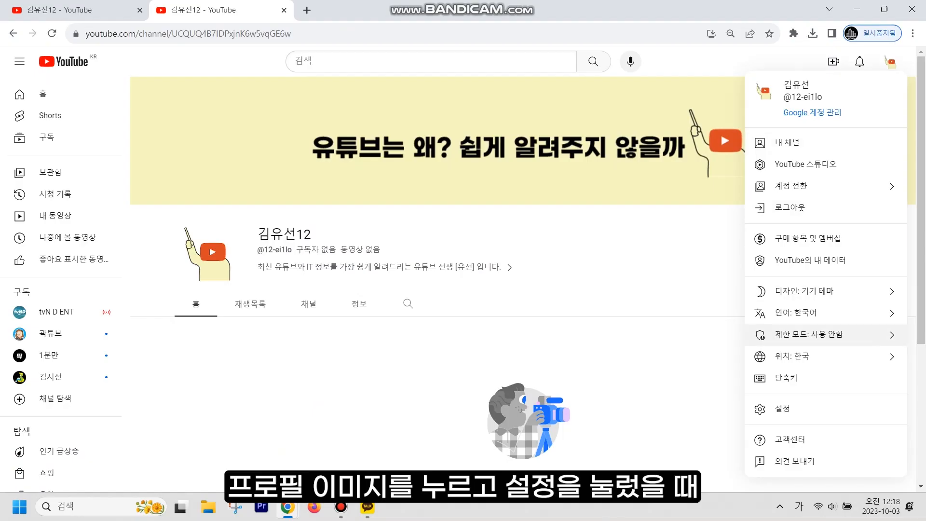
pyautogui.click(791, 409)
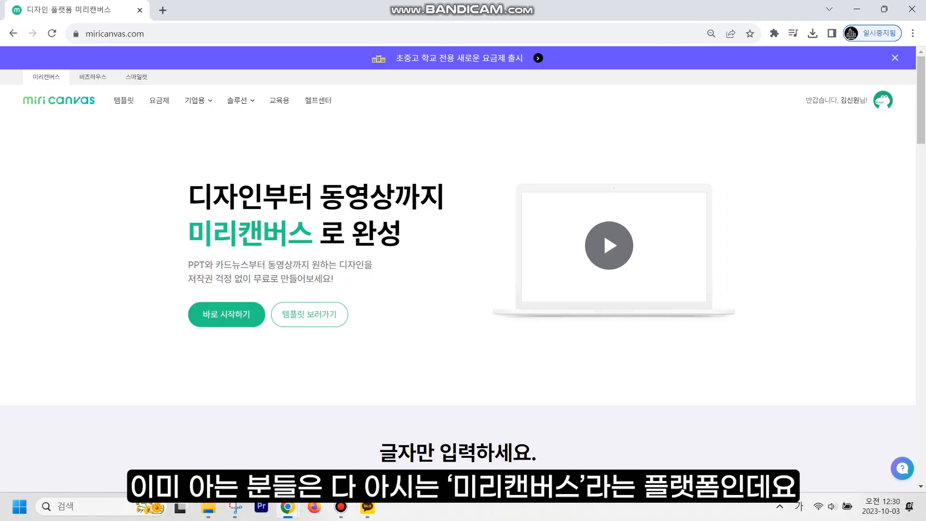
# - Scroll down the Miricanvas home page to view its template offerings
pyautogui.scroll(-5, 459, 270)
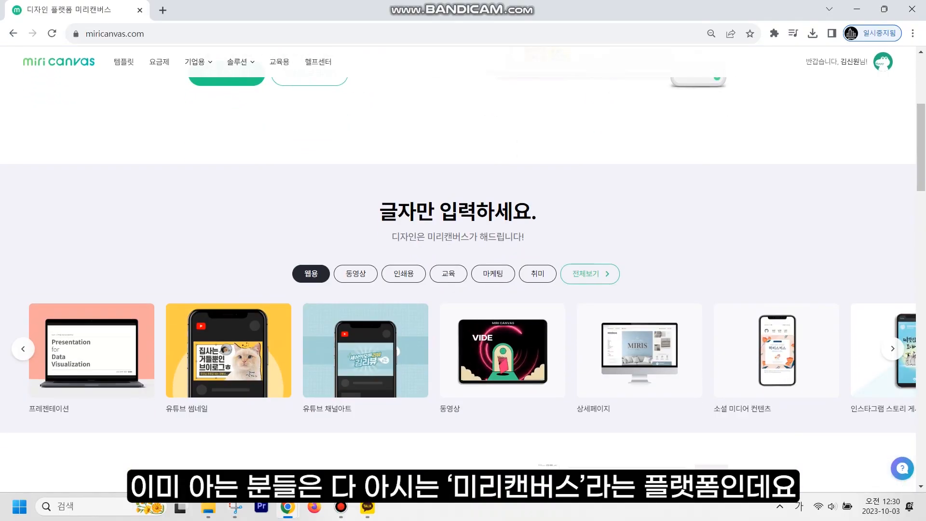
# - Browse up and down the Miricanvas page through the template types on offer
pyautogui.scroll(-6, 609, 267)
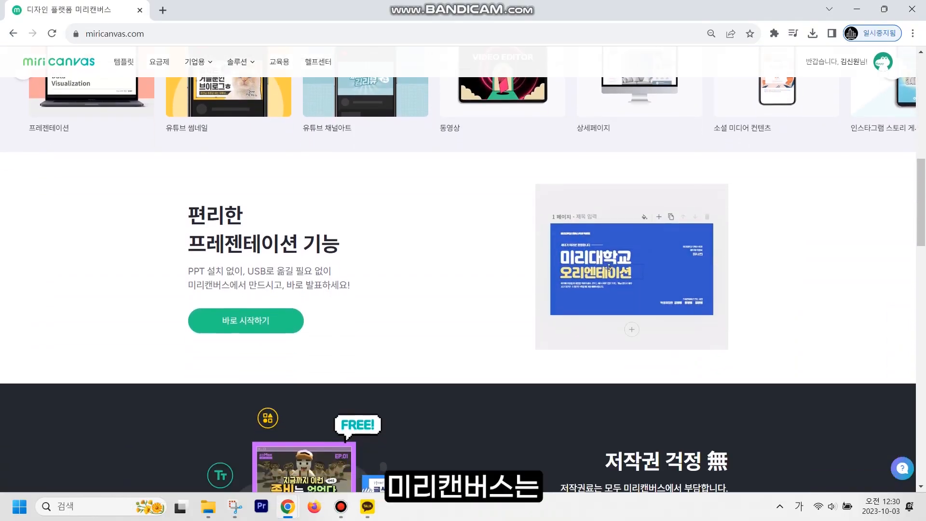
pyautogui.scroll(-5, 608, 267)
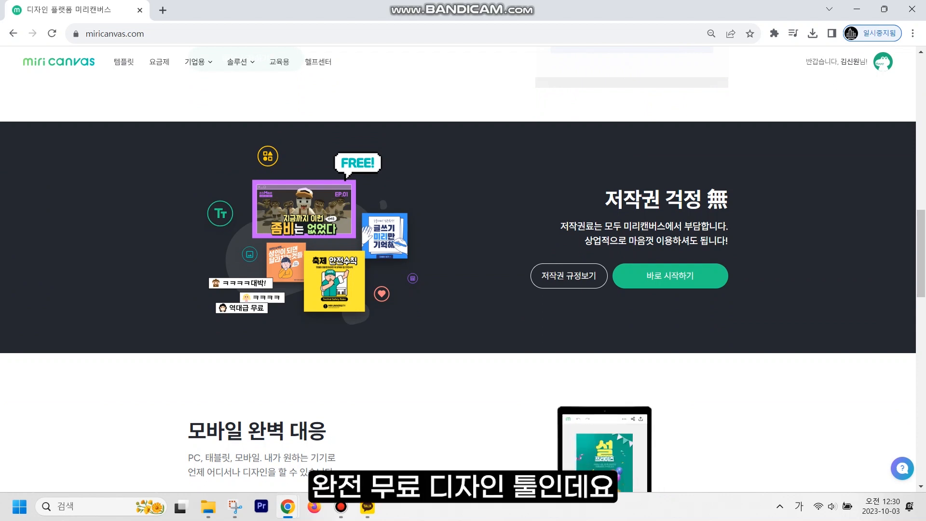
pyautogui.scroll(-5, 458, 269)
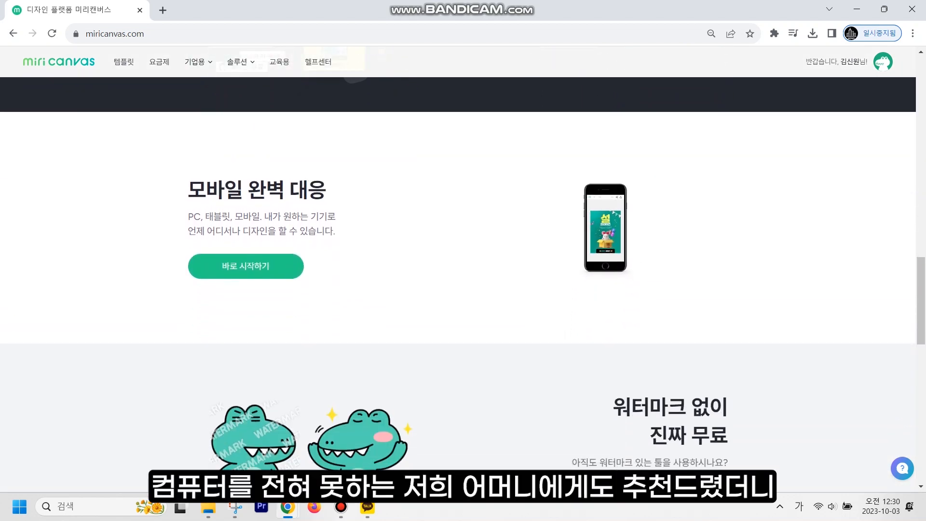
pyautogui.scroll(-5, 458, 269)
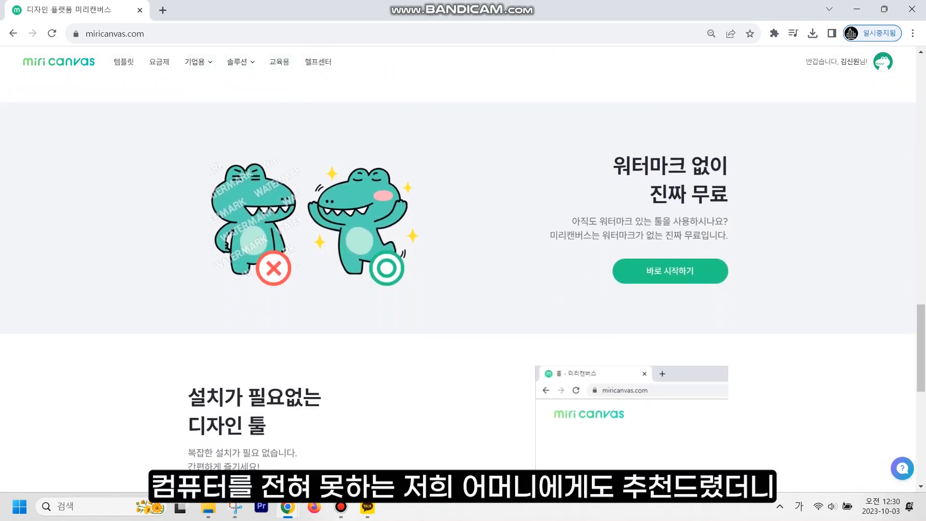
pyautogui.scroll(-10, 463, 261)
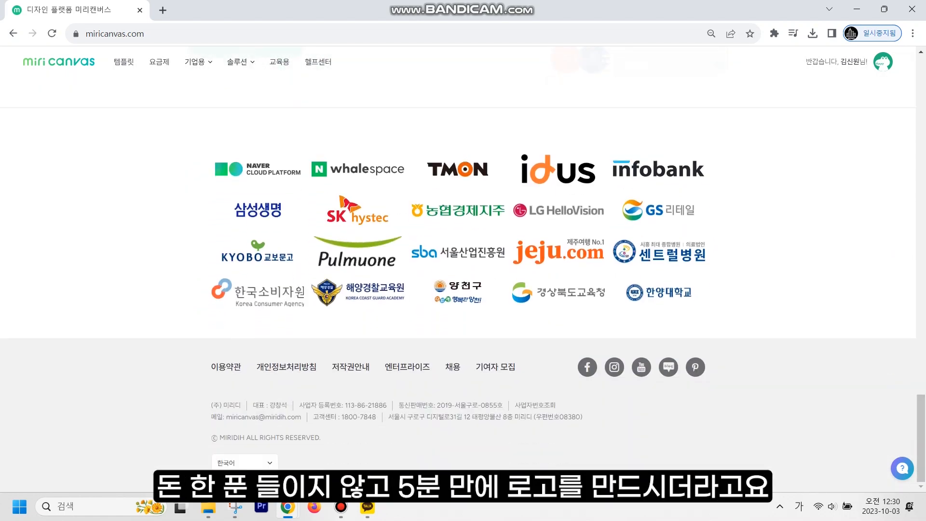
pyautogui.scroll(20, 463, 261)
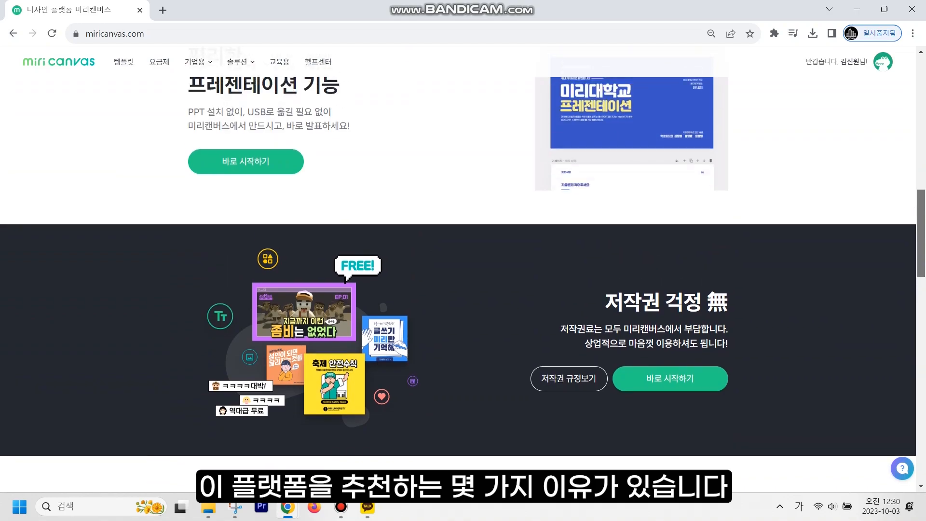
pyautogui.scroll(5, 463, 260)
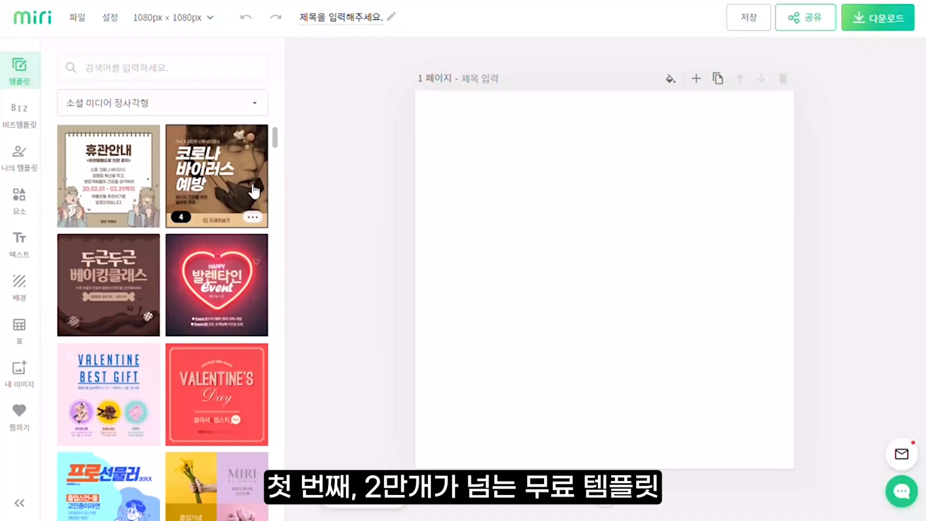
pyautogui.scroll(-10, 265, 199)
pyautogui.scroll(-10, 265, 199)
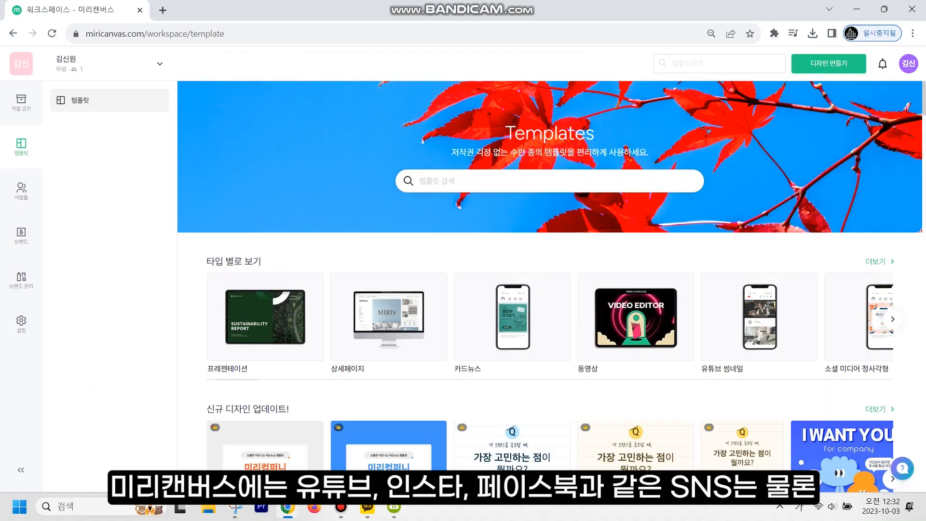
# - Advance the by-type carousel to the flyer, web poster, banner and sticker categories
pyautogui.scroll(-4, 550, 289)
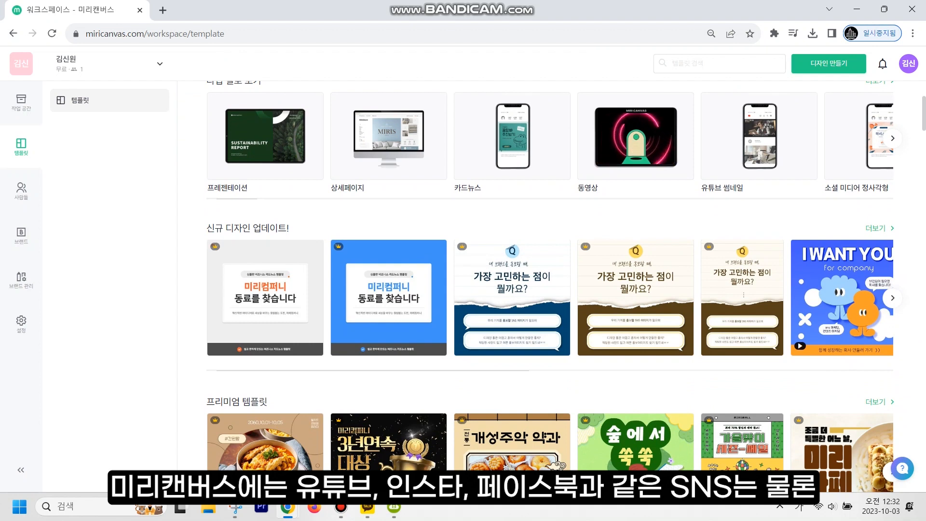
pyautogui.click(893, 138)
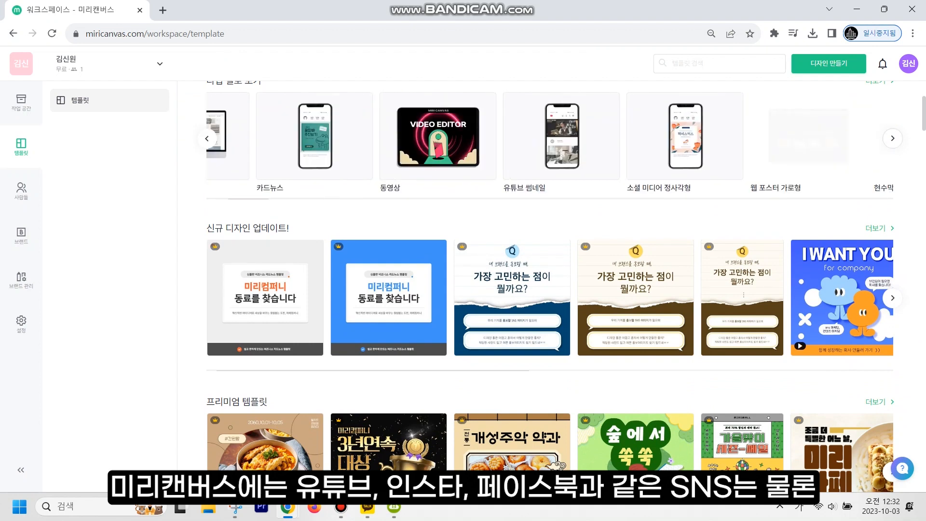
pyautogui.click(892, 138)
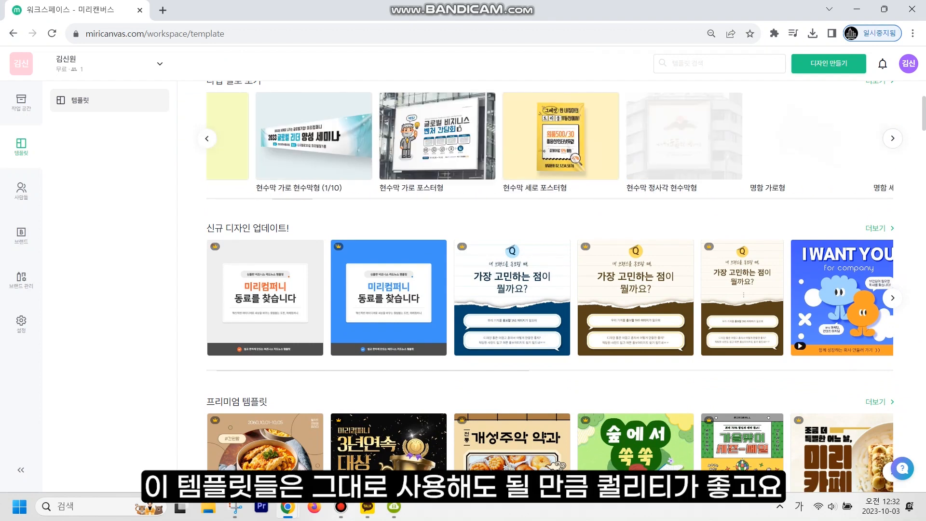
pyautogui.click(892, 138)
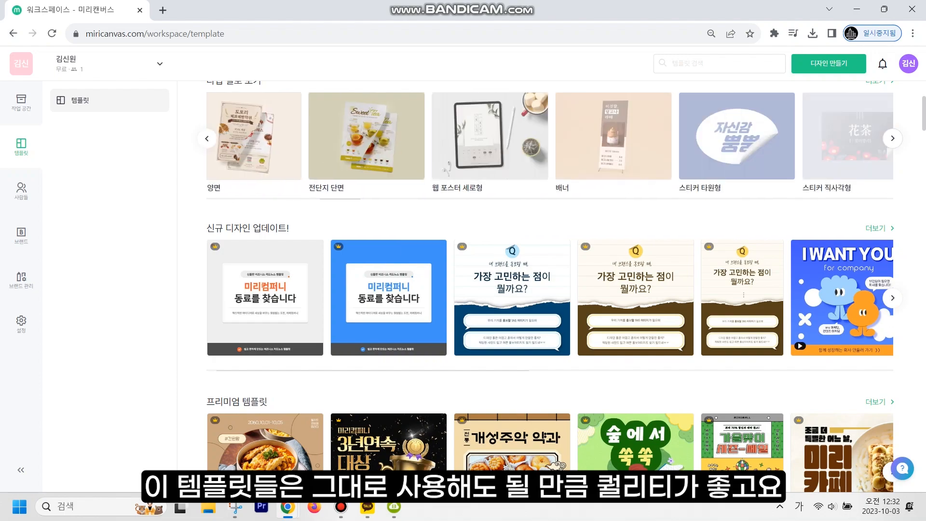
# - Scroll down to the premium, video, pop art and sports-themed template sections
pyautogui.scroll(-1, 892, 139)
pyautogui.scroll(-3, 549, 287)
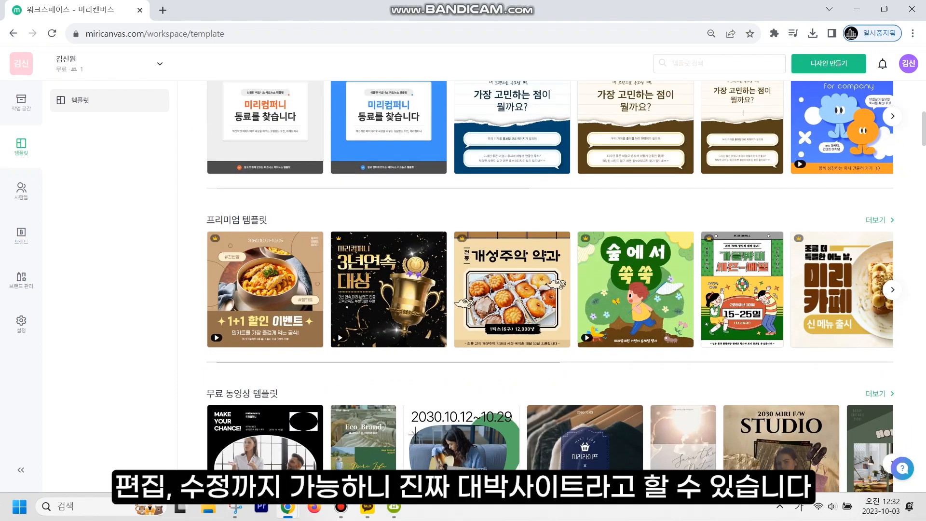
pyautogui.scroll(-4, 550, 287)
pyautogui.scroll(-4, 665, 290)
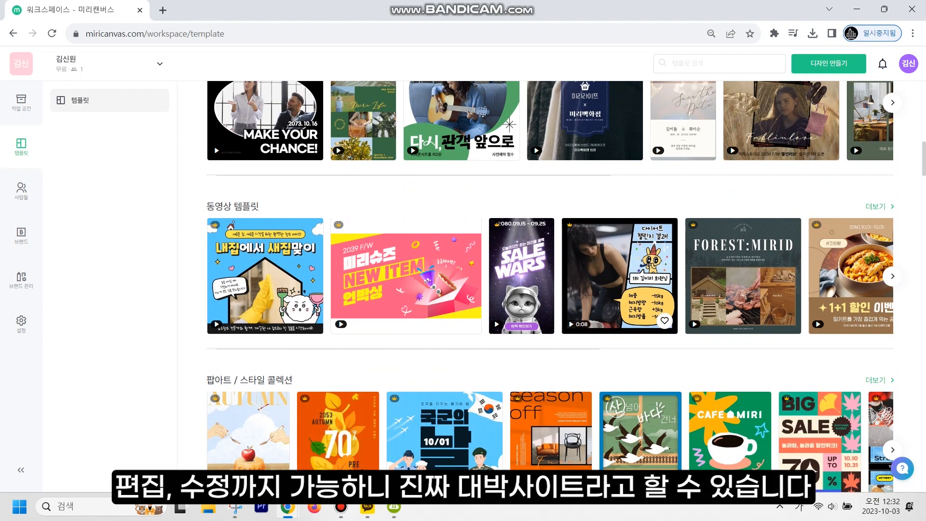
pyautogui.scroll(-4, 656, 290)
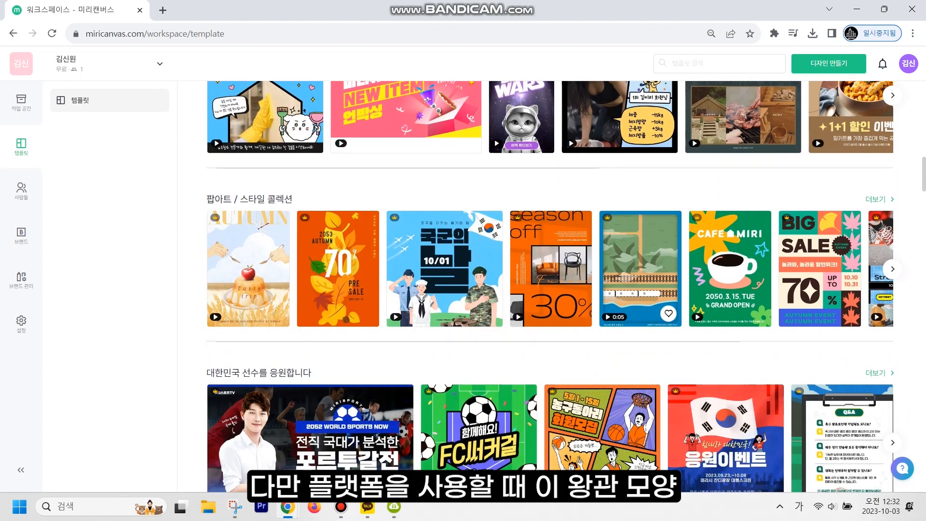
pyautogui.scroll(-3, 655, 289)
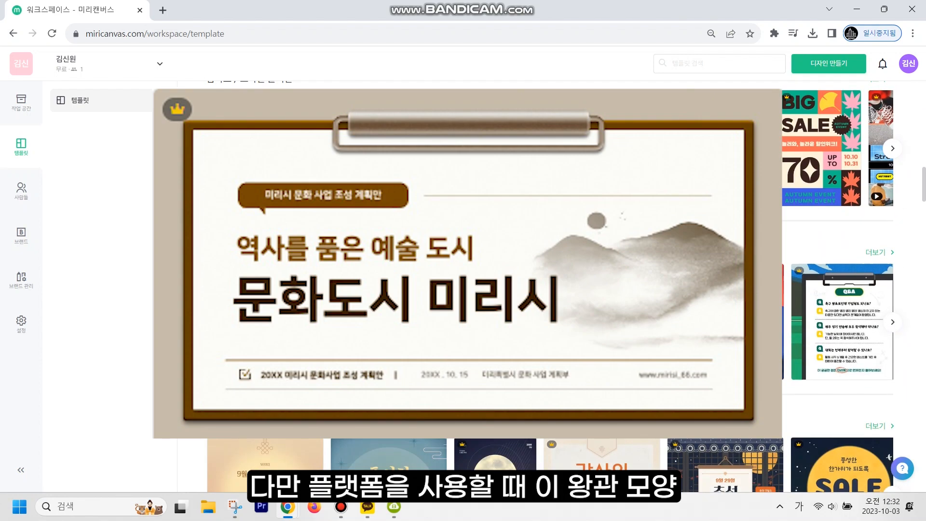
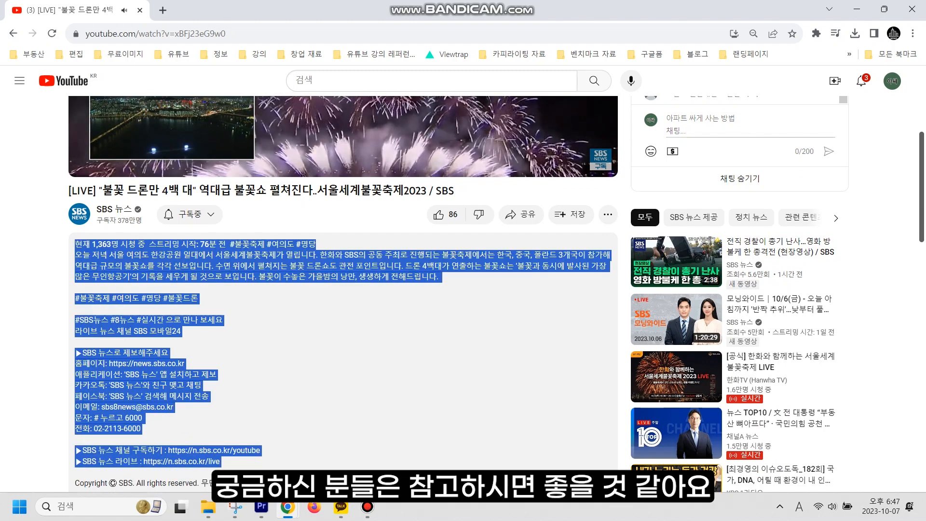
# - Search Google for 미리캔버스 and open the official MiriCanvas site from the results
pyautogui.moveTo(368, 507)
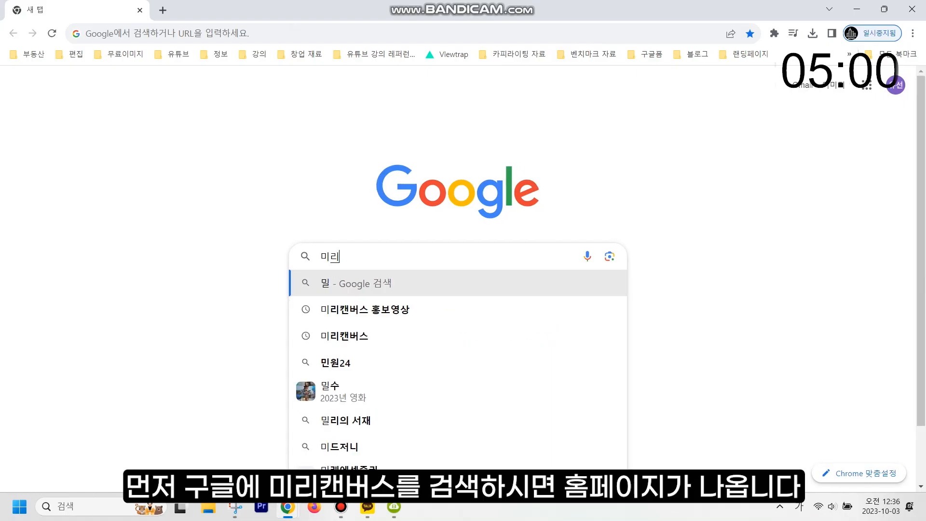
pyautogui.write('캔버스')
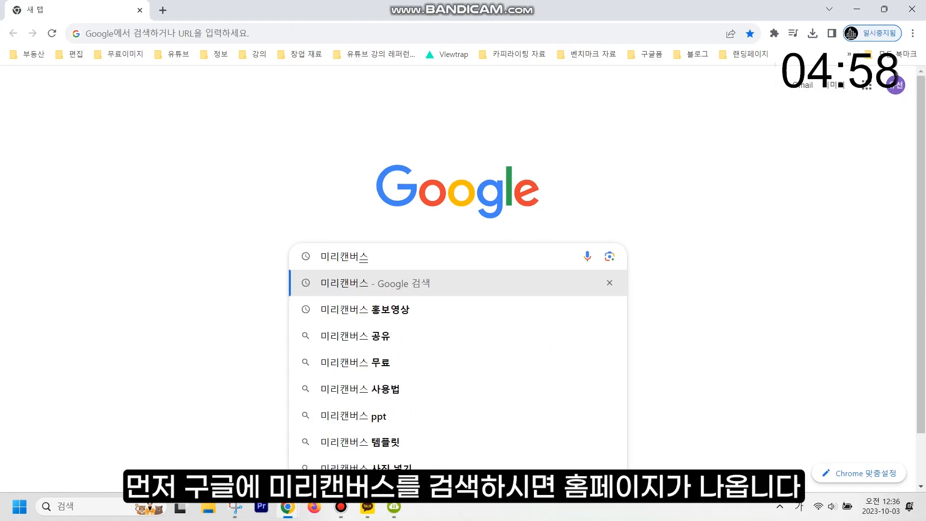
pyautogui.press('Return')
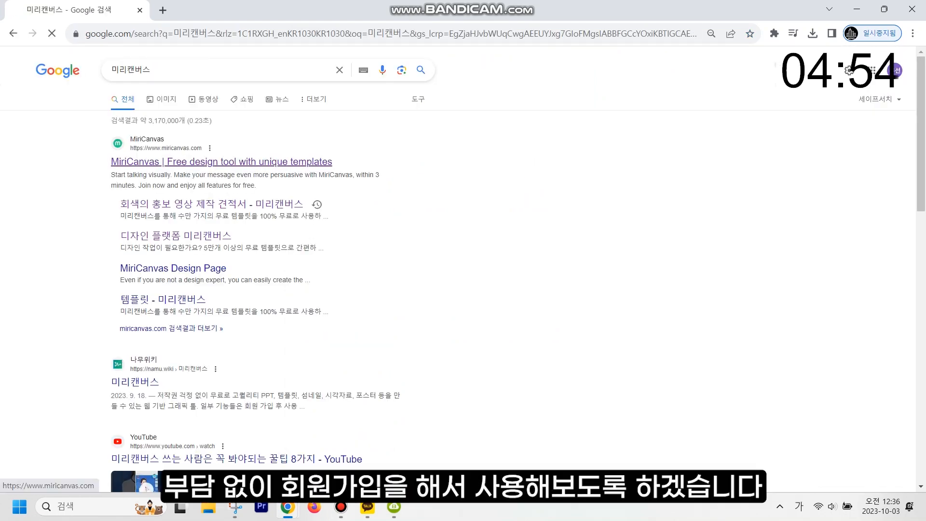
pyautogui.click(221, 162)
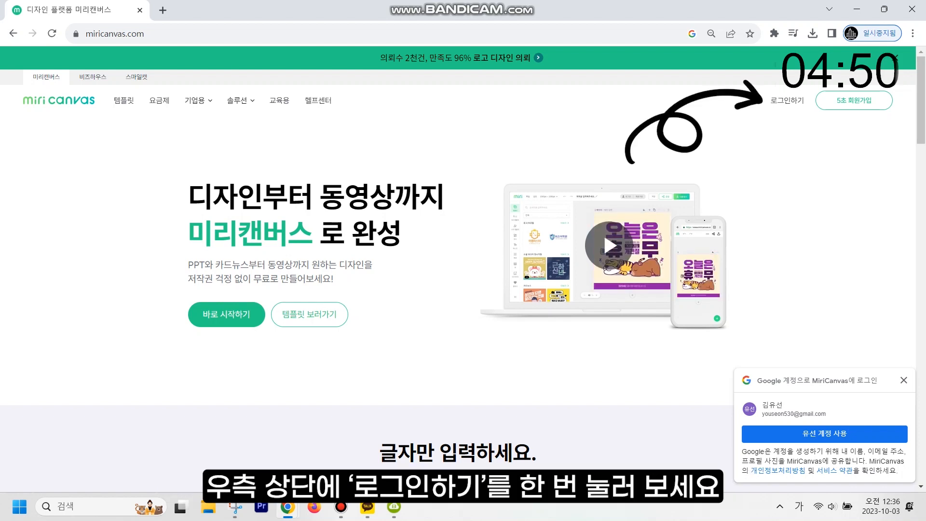
# - Sign up with the Google account, agreeing to all terms except marketing, and start a blank design
pyautogui.click(787, 100)
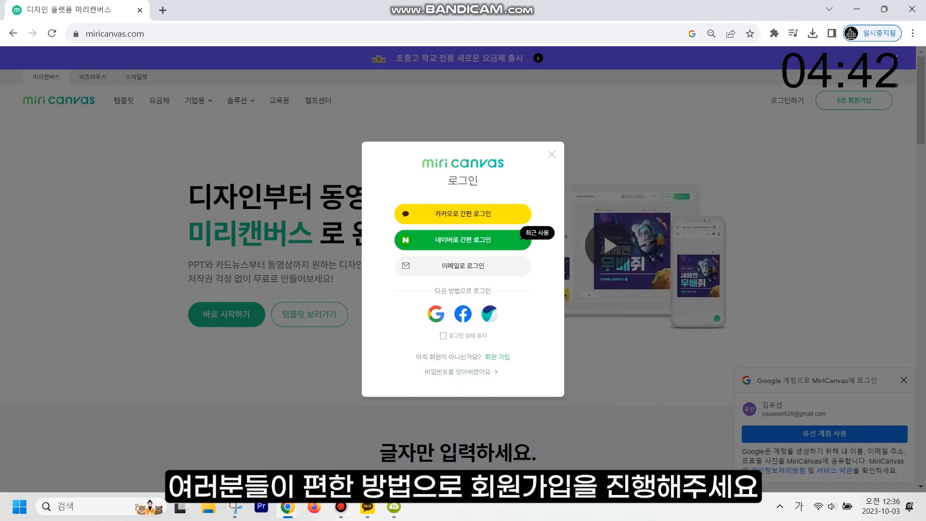
pyautogui.click(552, 154)
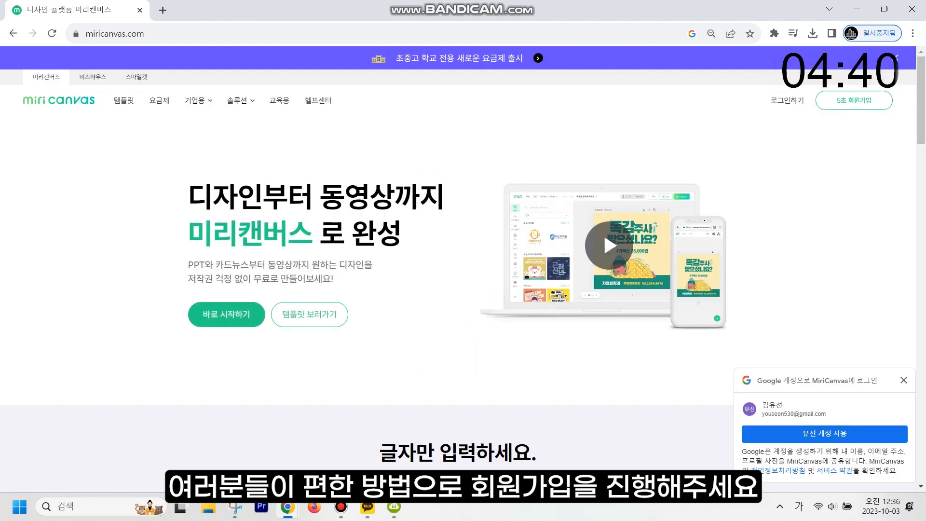
pyautogui.click(824, 433)
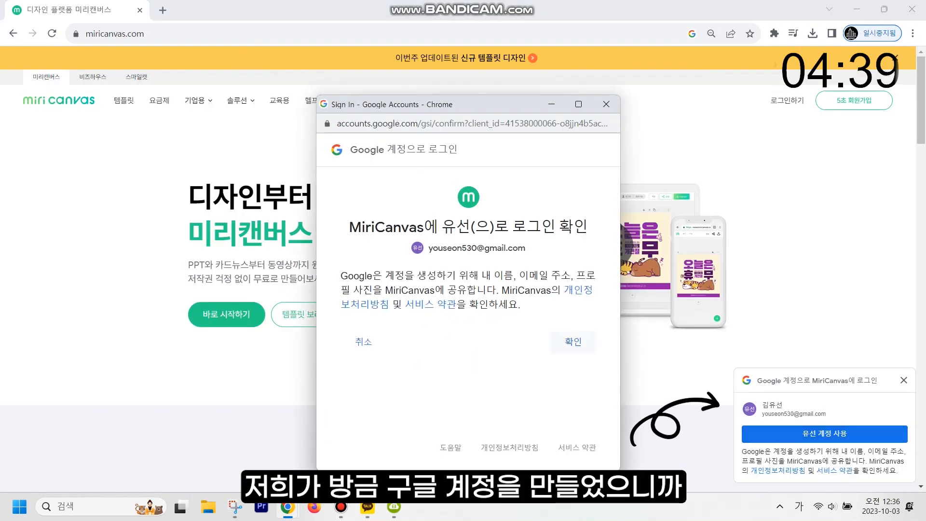
pyautogui.click(573, 341)
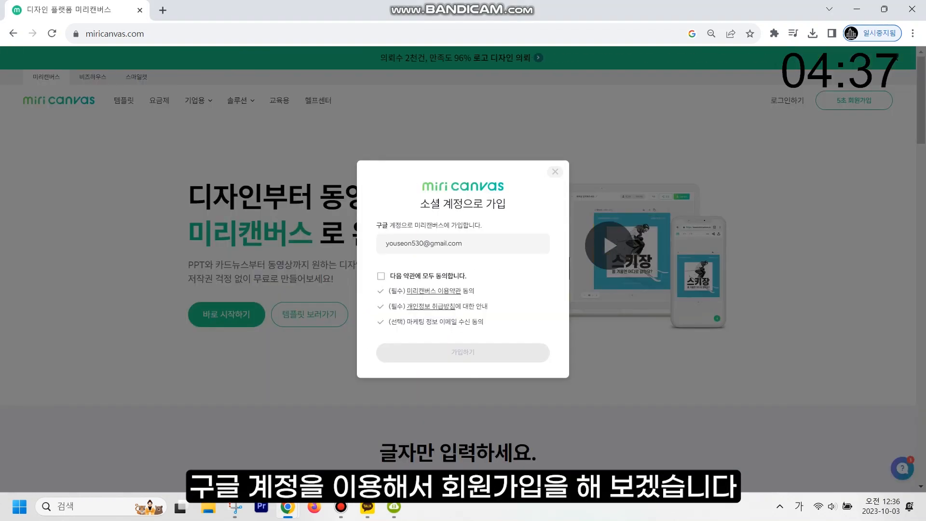
pyautogui.click(381, 276)
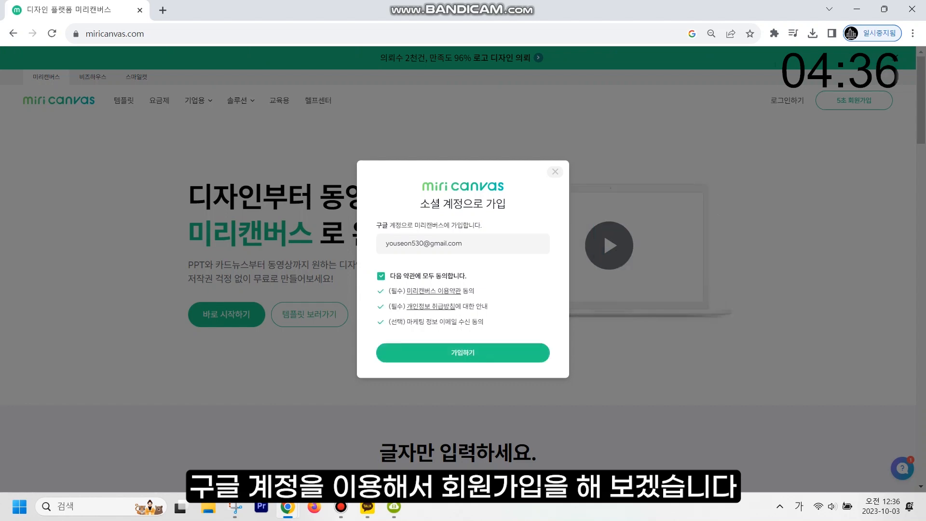
pyautogui.click(381, 322)
pyautogui.click(463, 352)
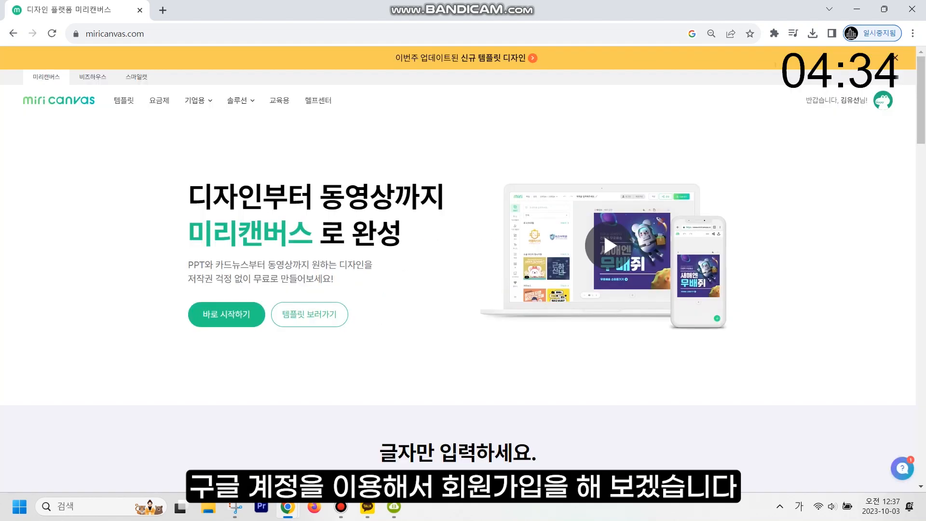
pyautogui.click(226, 314)
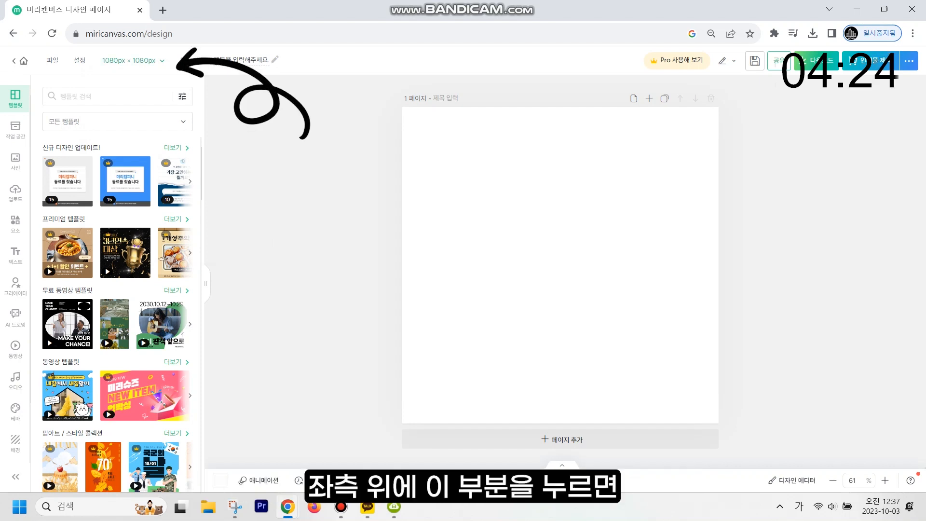
# - Change the canvas size to the YouTube 채널 아트 preset, 2560 × 1440 px
pyautogui.click(132, 60)
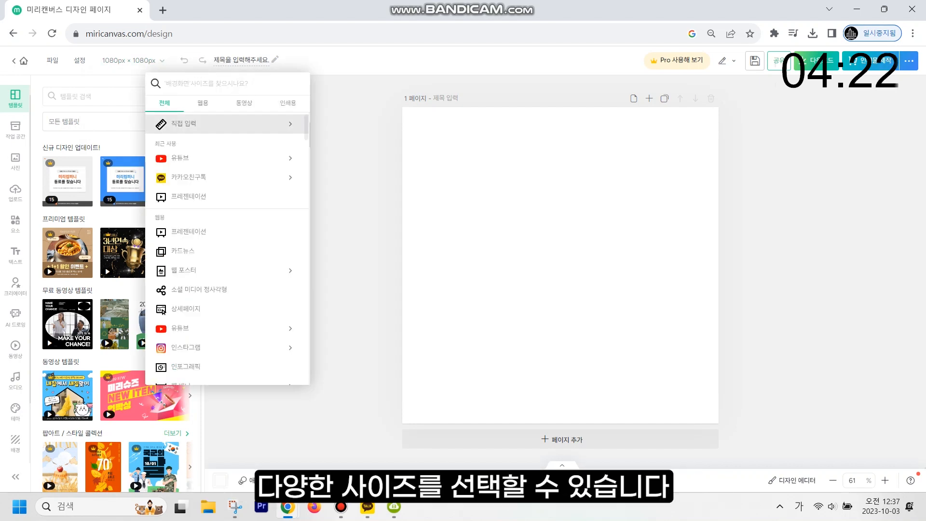
pyautogui.scroll(-1, 227, 232)
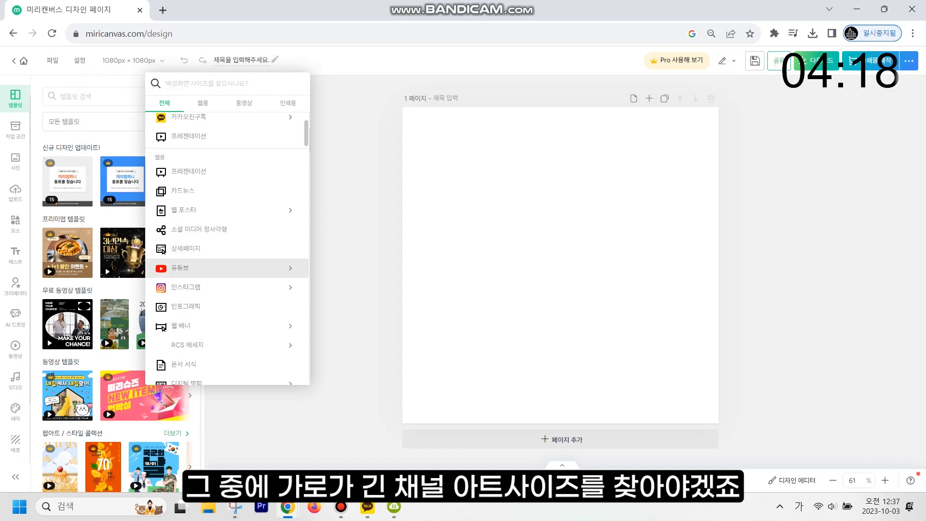
pyautogui.click(227, 268)
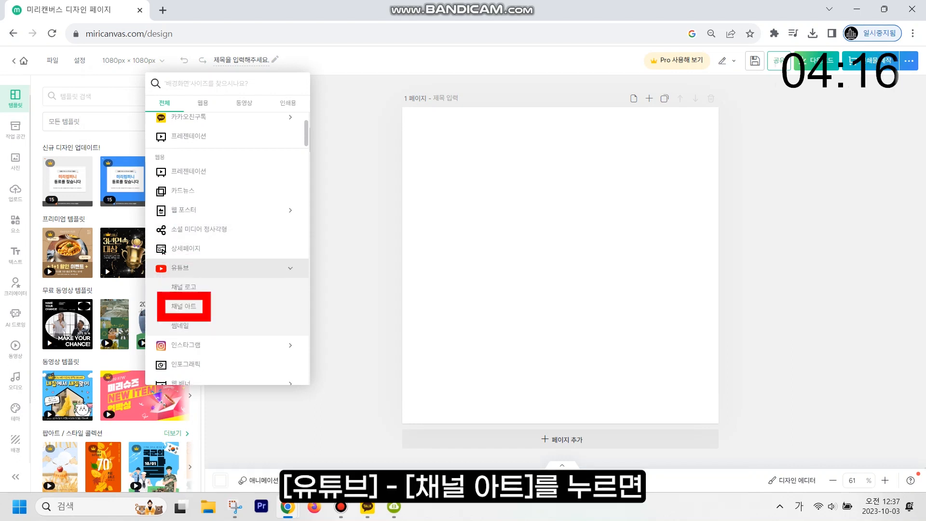
pyautogui.click(227, 307)
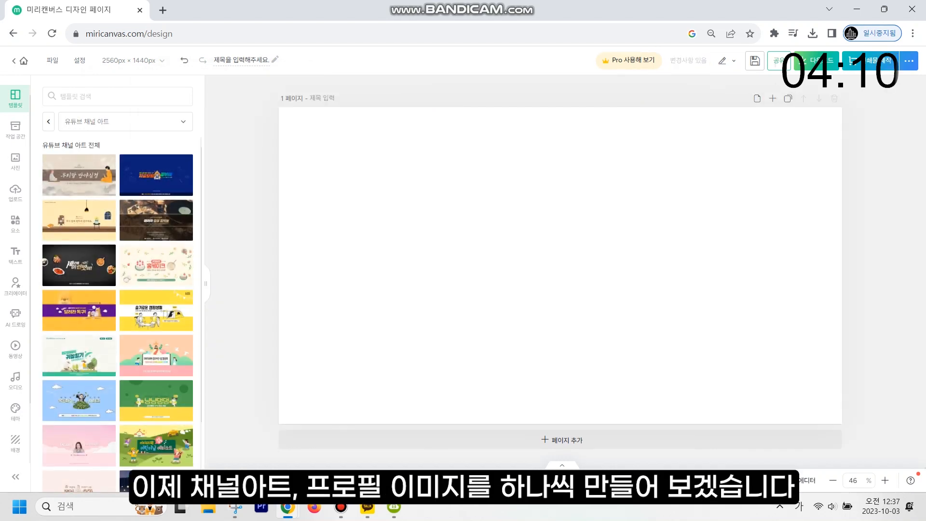
# - Search templates for '유튜브 채널 아트' and apply the yellow 자취요리 호영TV template
pyautogui.scroll(-3, 156, 241)
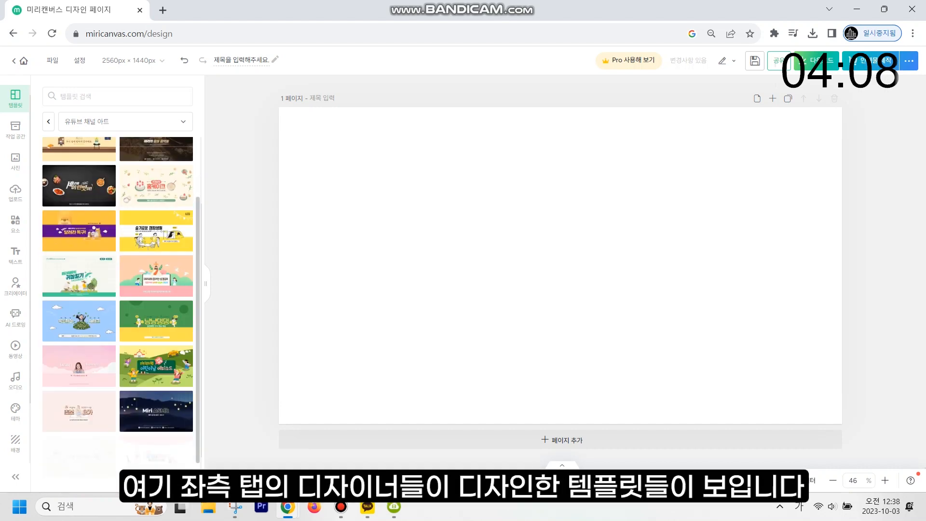
pyautogui.scroll(-4, 156, 241)
pyautogui.click(118, 96)
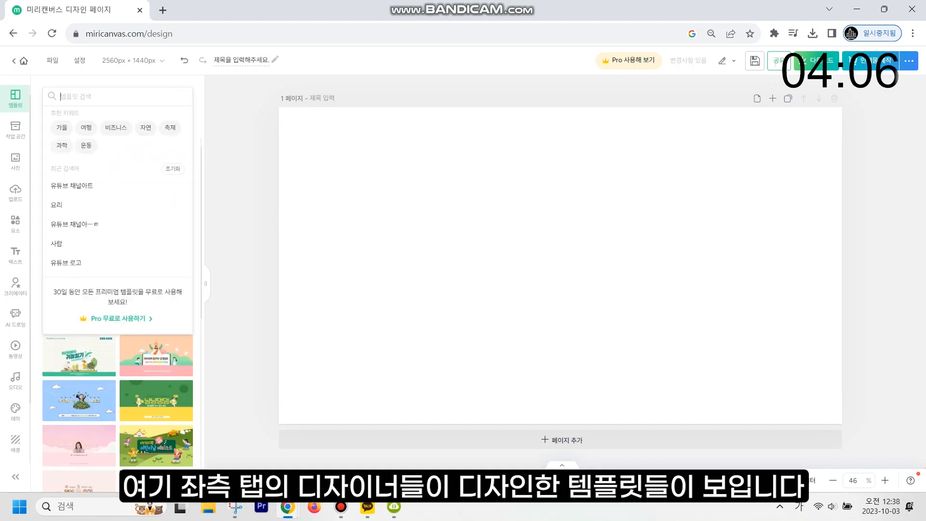
pyautogui.write('ㅇ유튜브 채널')
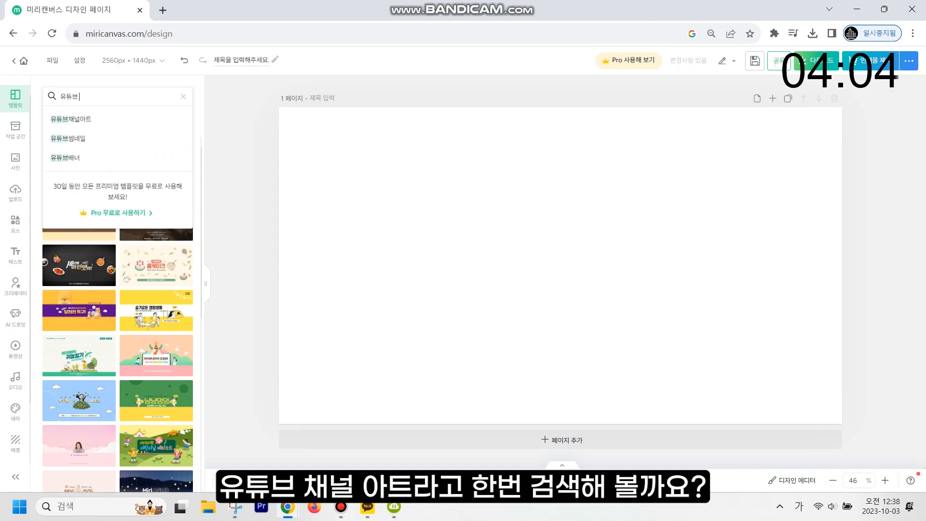
pyautogui.write(' 아트')
pyautogui.press('Return')
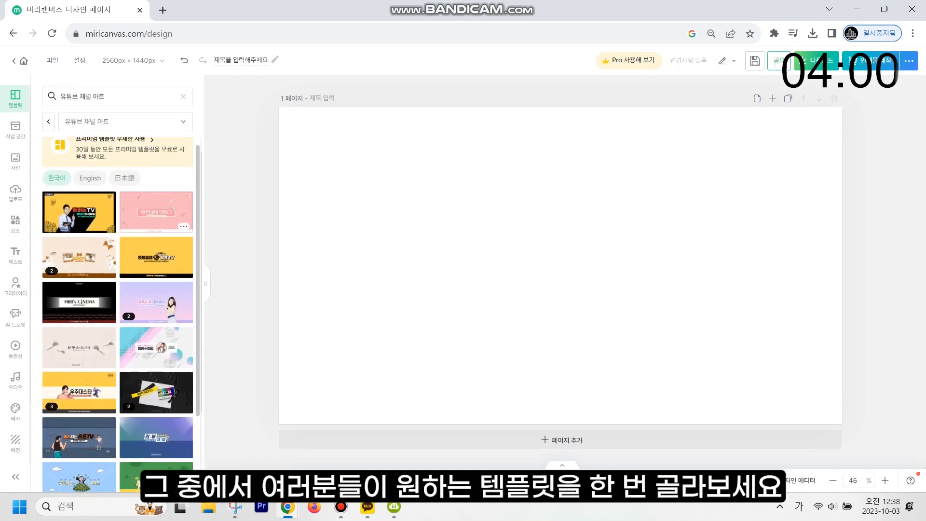
pyautogui.scroll(-2, 118, 299)
pyautogui.scroll(-3, 159, 256)
pyautogui.scroll(5, 159, 256)
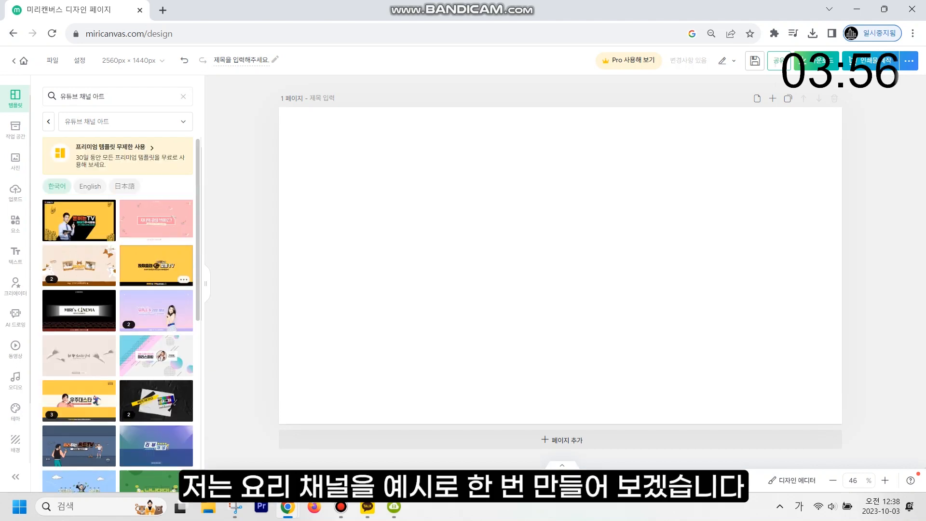
pyautogui.scroll(-3, 159, 280)
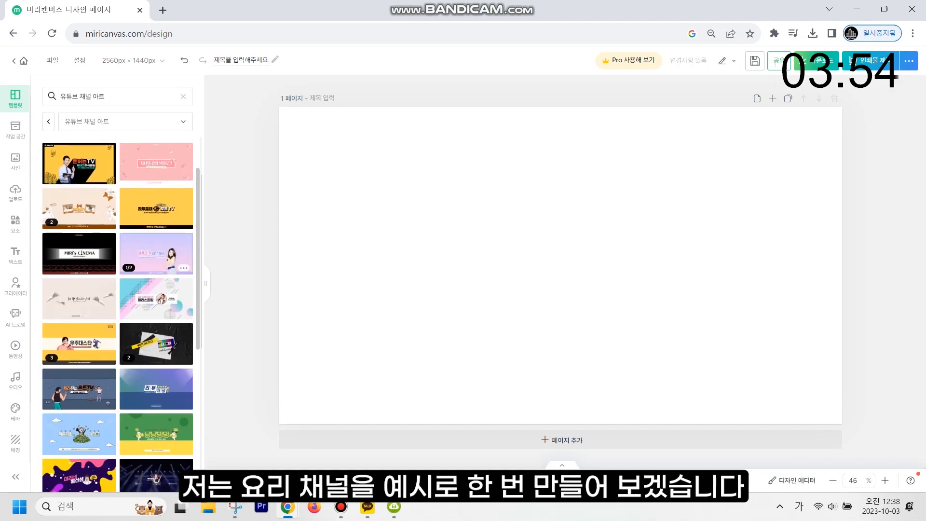
pyautogui.scroll(3, 159, 279)
pyautogui.scroll(-5, 119, 299)
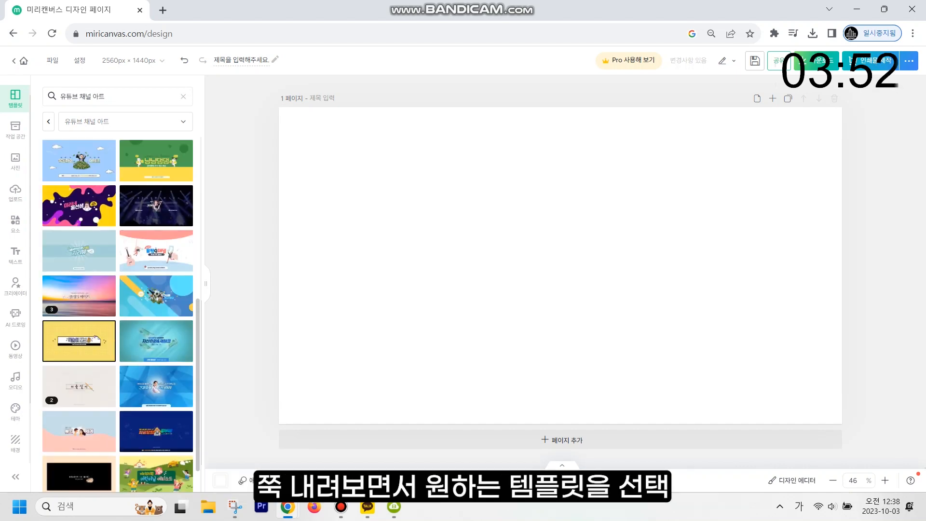
pyautogui.scroll(10, 118, 313)
pyautogui.click(79, 220)
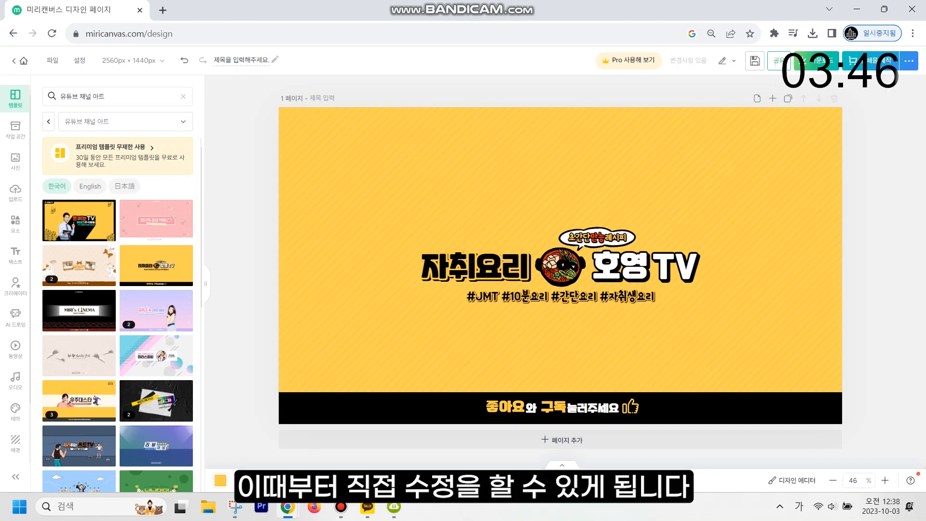
# - Change the channel name from 호영TV to 김선생 and adjust its text colour
pyautogui.click(473, 265)
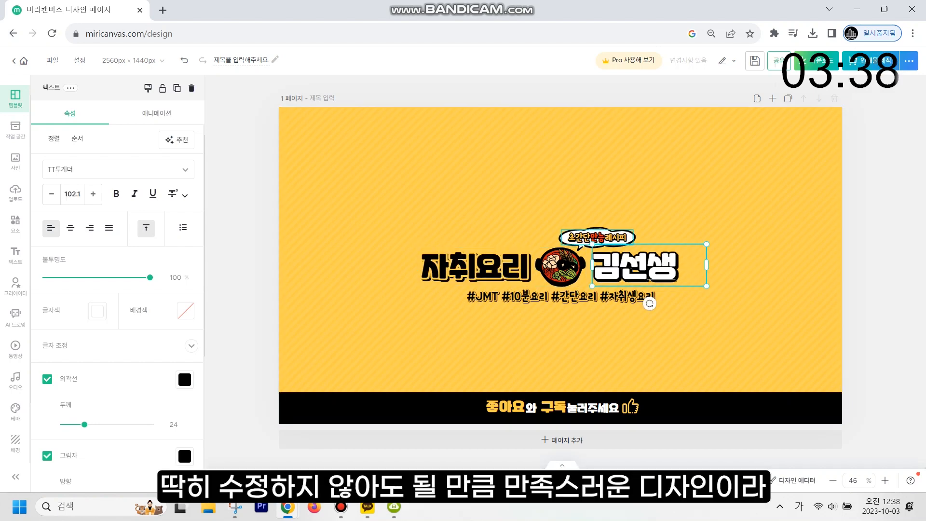
pyautogui.click(599, 337)
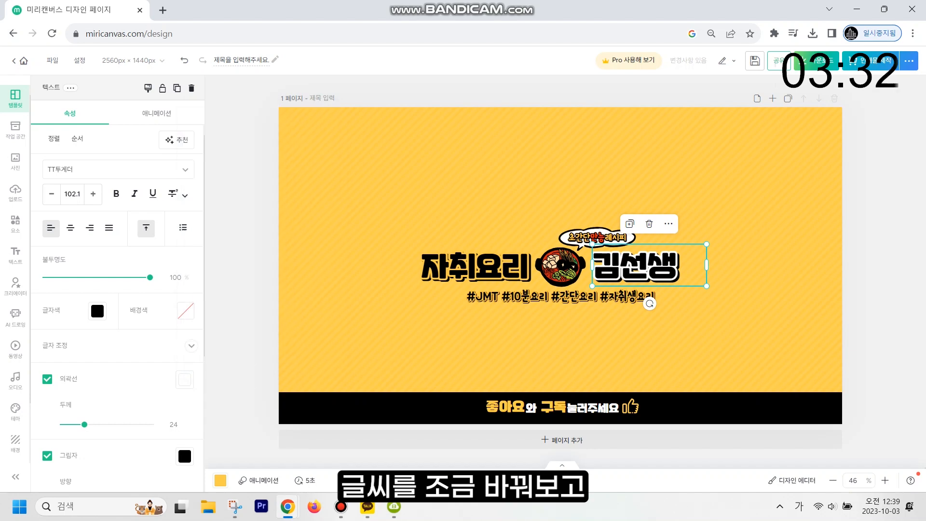
pyautogui.click(475, 265)
pyautogui.click(185, 380)
# - Change the page background from yellow to peach #FECCBE
pyautogui.click(559, 347)
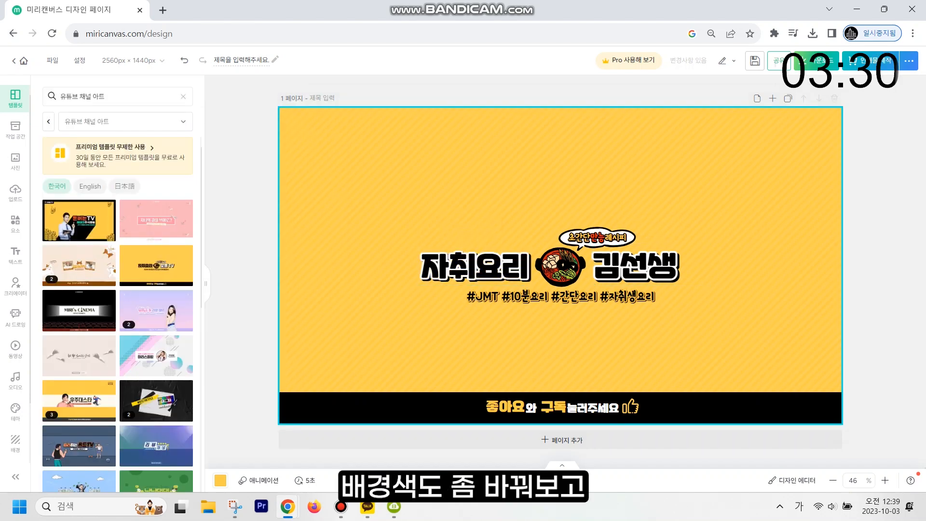
pyautogui.click(561, 94)
pyautogui.click(163, 190)
pyautogui.click(196, 186)
pyautogui.click(560, 268)
pyautogui.click(16, 223)
# - Add a 계란찜 egg-bowl illustration, shrink it, and place it into the centre image slot
pyautogui.write('계란찜')
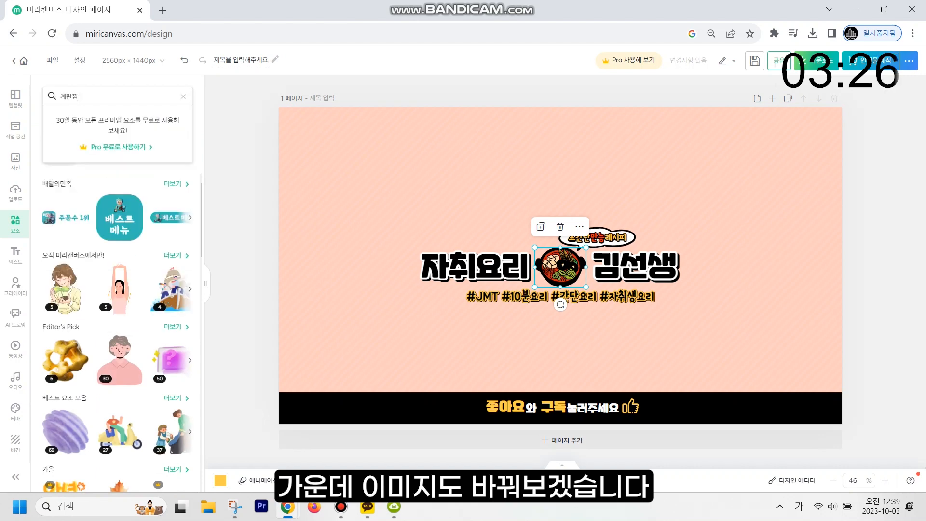
pyautogui.press('Return')
pyautogui.click(67, 238)
pyautogui.moveTo(655, 174); pyautogui.dragTo(557, 251)
pyautogui.rightClick(560, 259)
pyautogui.click(491, 328)
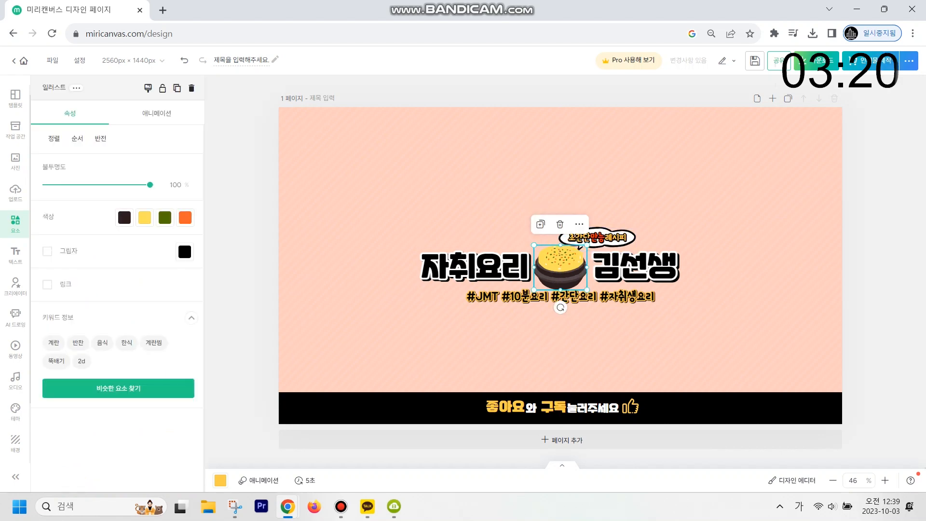
pyautogui.press('Escape')
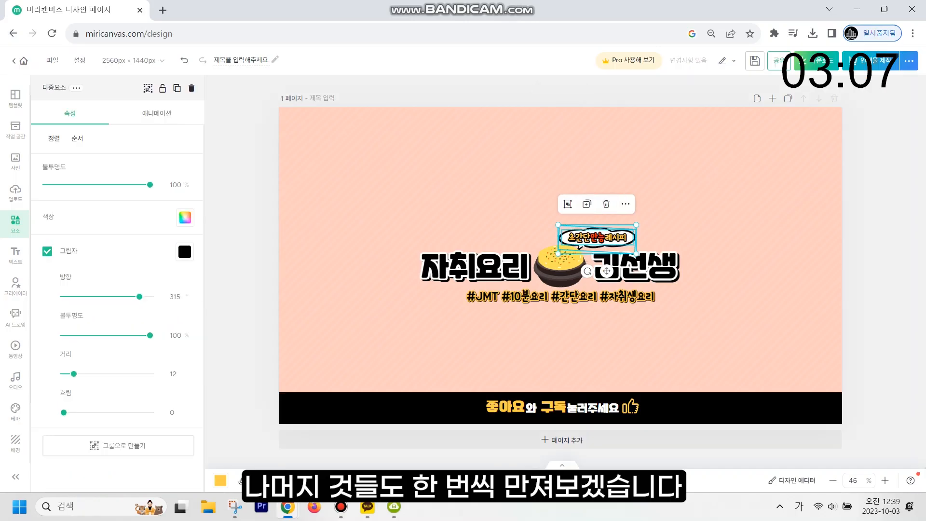
# - Nudge the speech bubble and resize the egg bowl to about 237 × 189 px
pyautogui.moveTo(600, 233); pyautogui.dragTo(603, 230)
pyautogui.click(559, 265)
pyautogui.moveTo(536, 246)
pyautogui.mouseDown()
pyautogui.moveTo(544, 254)
pyautogui.moveTo(535, 245)
pyautogui.mouseUp()
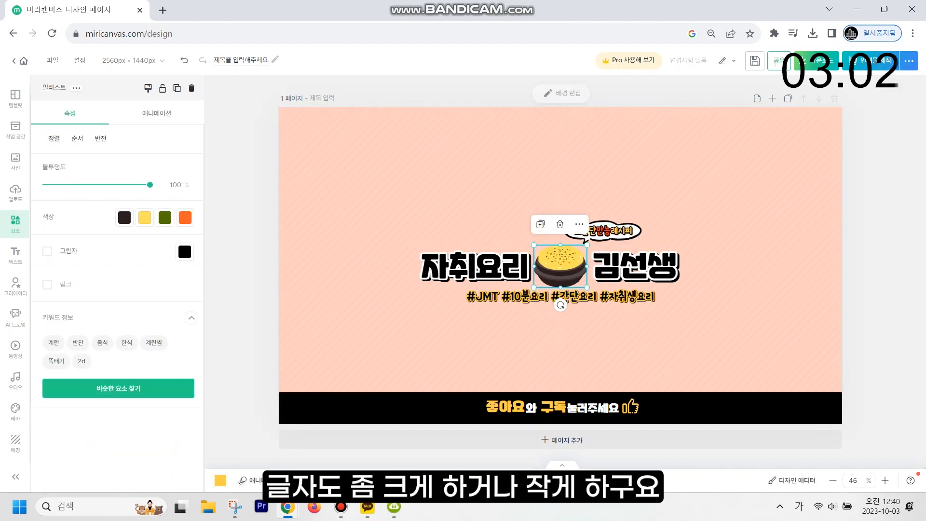
# - Nudge the 자취요리 title slightly left, then select the 김선생 title
pyautogui.click(475, 266)
pyautogui.press('Left')
pyautogui.press('Left')
pyautogui.press('Left')
pyautogui.press('Left')
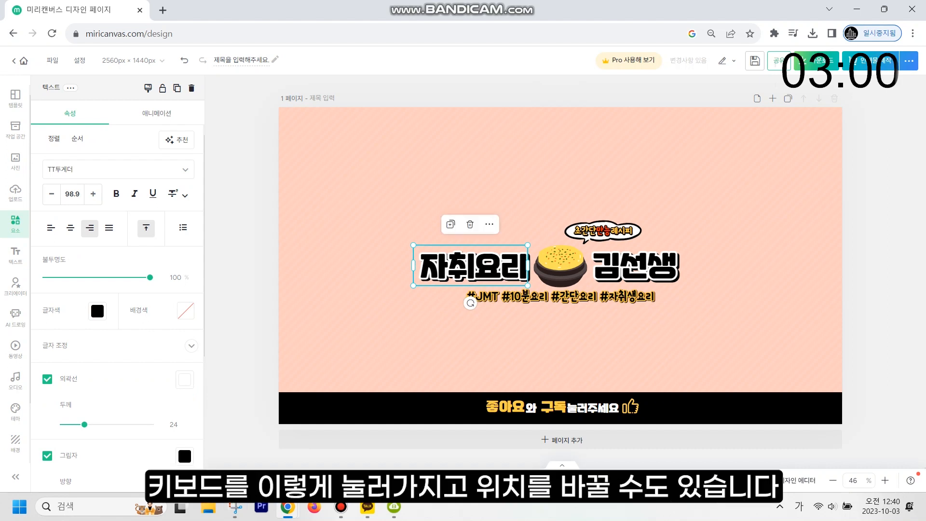
pyautogui.click(636, 266)
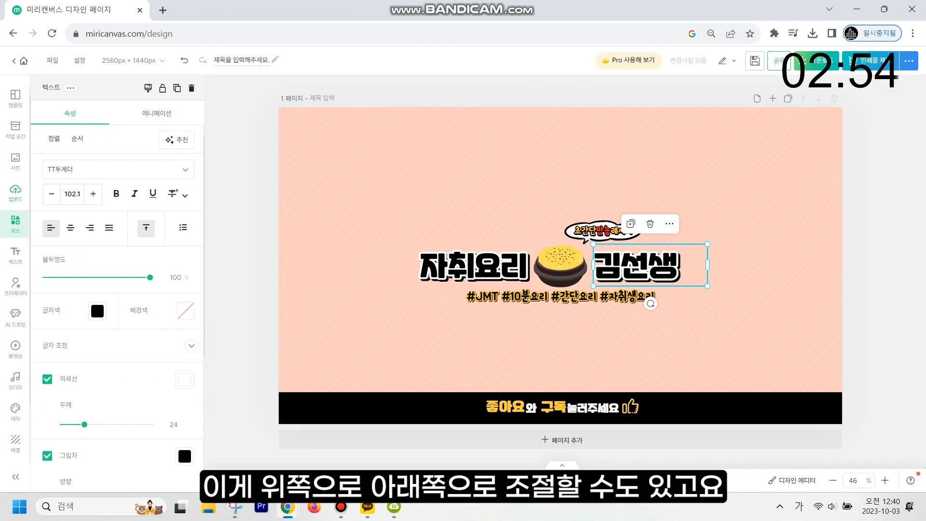
pyautogui.click(16, 192)
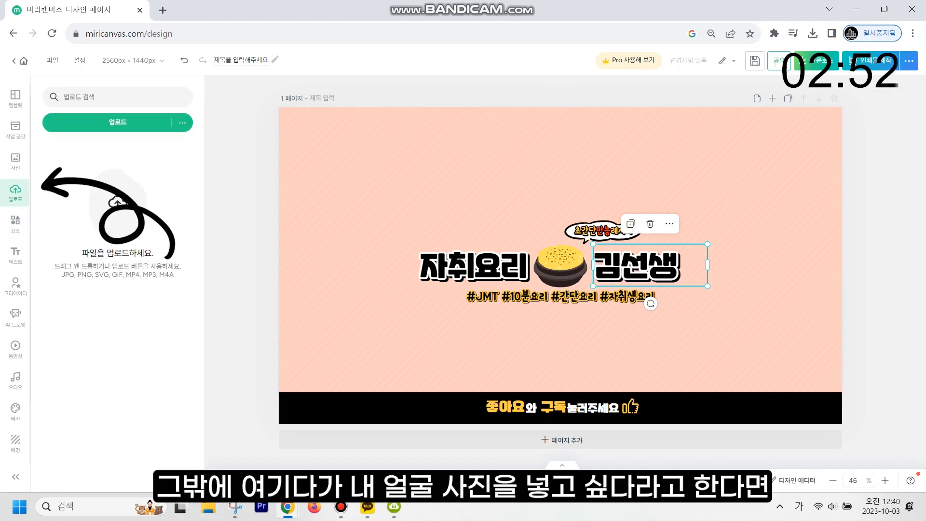
# - Upload a portrait photo and size it to about 351 × 468 px right of 김선생
pyautogui.click(117, 122)
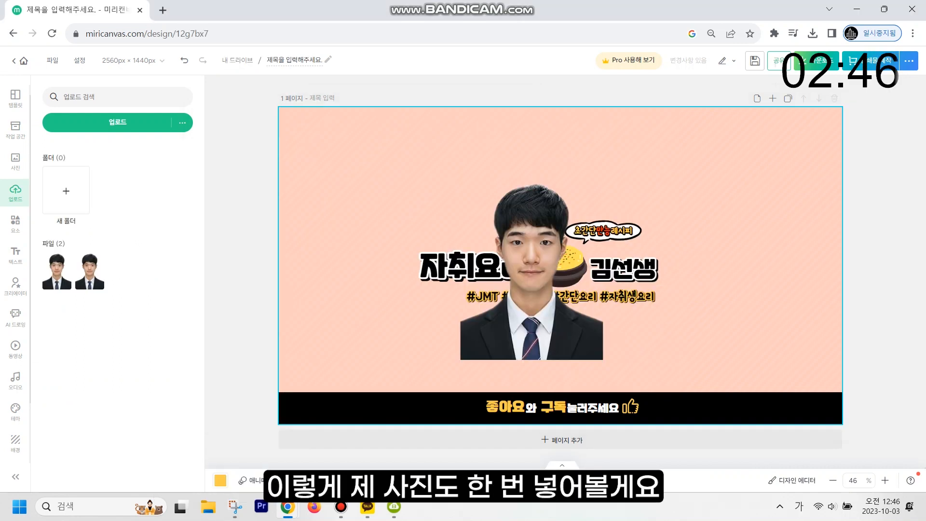
pyautogui.click(531, 265)
pyautogui.moveTo(532, 265); pyautogui.dragTo(667, 251)
pyautogui.moveTo(738, 157); pyautogui.dragTo(666, 244)
pyautogui.moveTo(630, 295); pyautogui.dragTo(684, 280)
pyautogui.moveTo(716, 321); pyautogui.dragTo(725, 332)
pyautogui.moveTo(689, 289); pyautogui.dragTo(684, 280)
pyautogui.moveTo(719, 322); pyautogui.dragTo(725, 325)
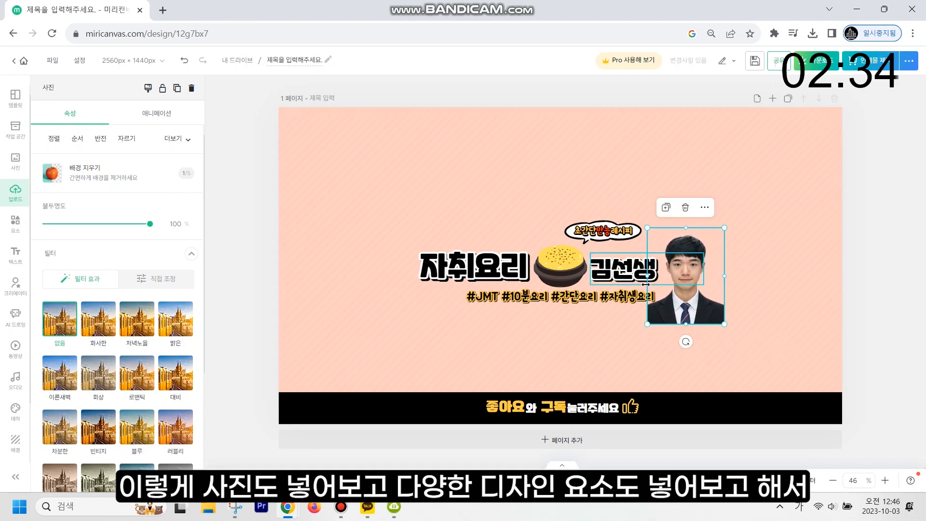
pyautogui.moveTo(649, 276)
pyautogui.mouseDown()
pyautogui.moveTo(653, 269)
pyautogui.moveTo(653, 283)
pyautogui.mouseUp()
pyautogui.moveTo(720, 231); pyautogui.dragTo(730, 218)
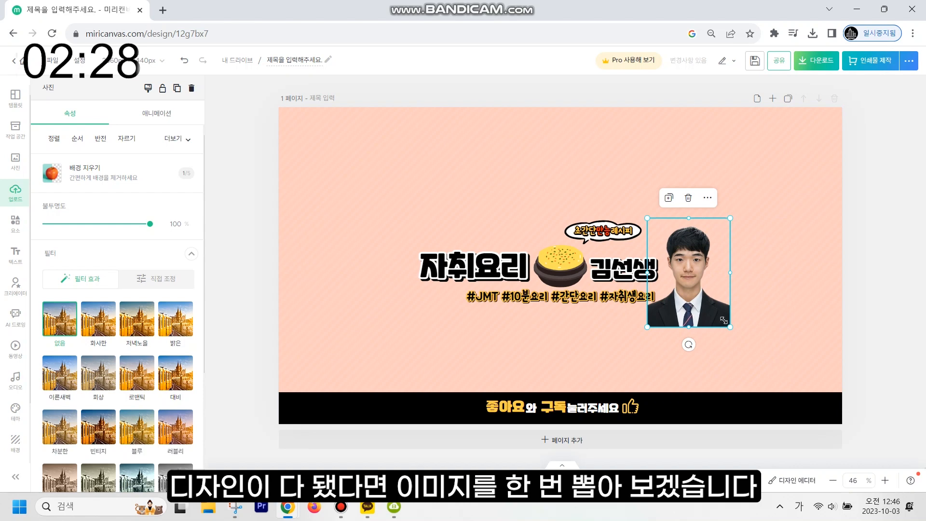
pyautogui.click(752, 340)
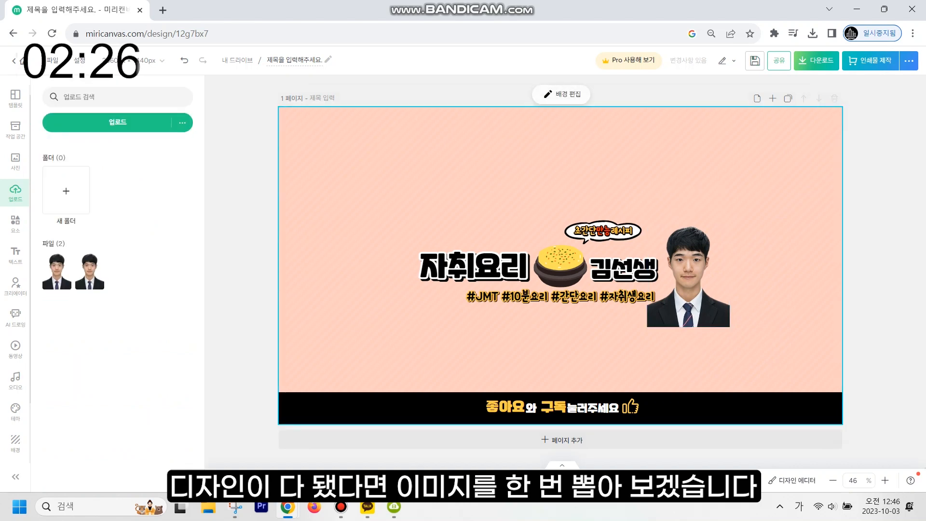
# - Download the banner as a high-resolution PNG into the desktop 채널아트 folder
pyautogui.click(817, 59)
pyautogui.click(744, 155)
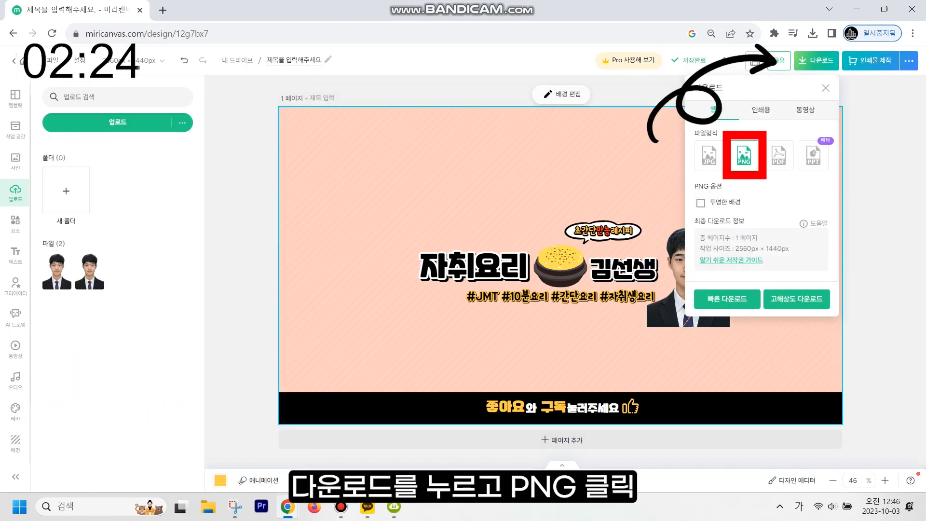
pyautogui.click(796, 298)
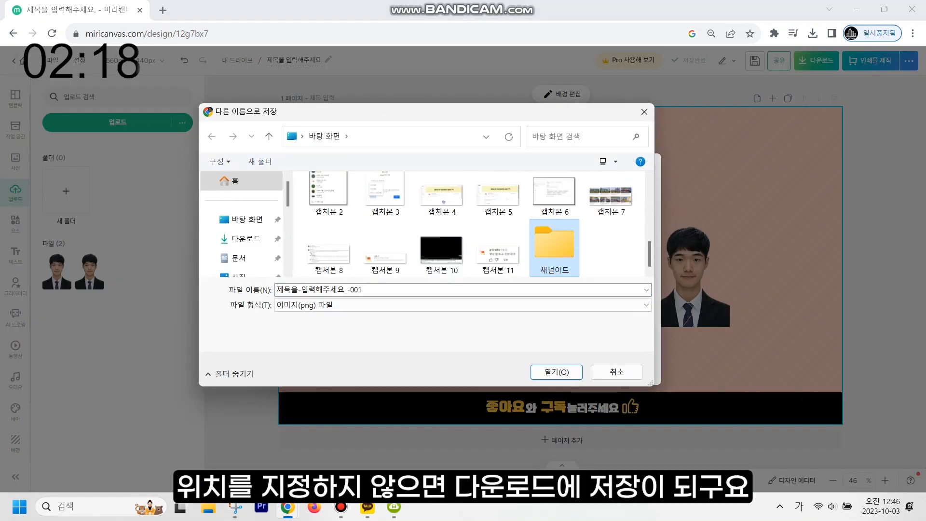
pyautogui.doubleClick(554, 245)
pyautogui.press('Return')
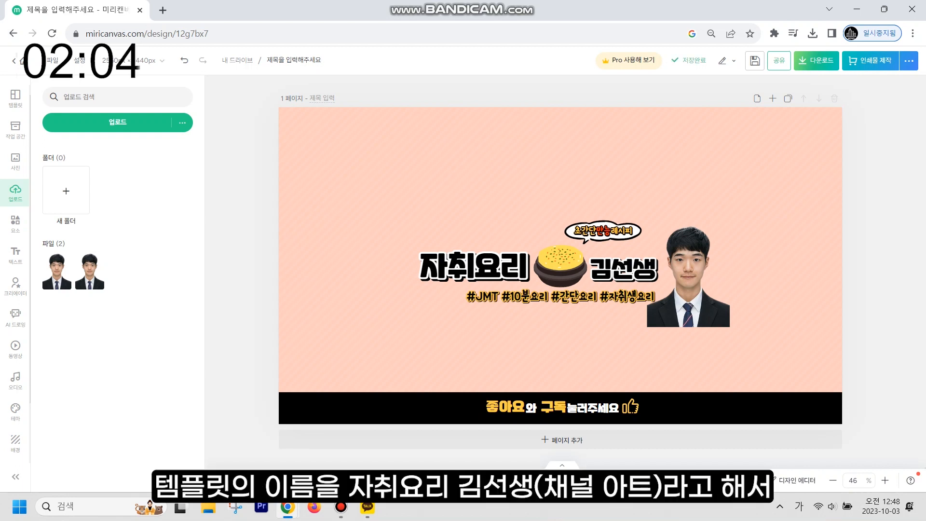
# - Rename the design '자취요리 김선생(채널 아트)' and save it to My Designs
pyautogui.click(294, 60)
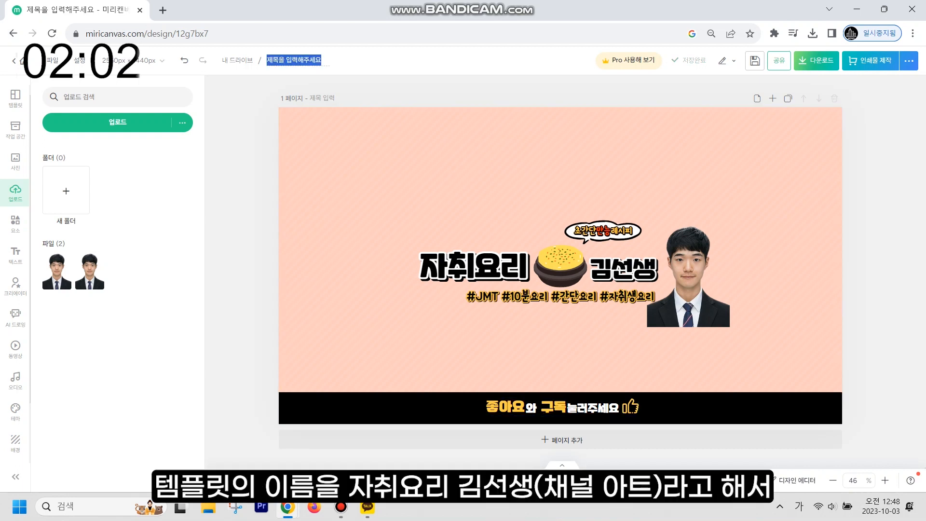
pyautogui.write('자치ㅜㅇ')
pyautogui.write('요리 김선생(')
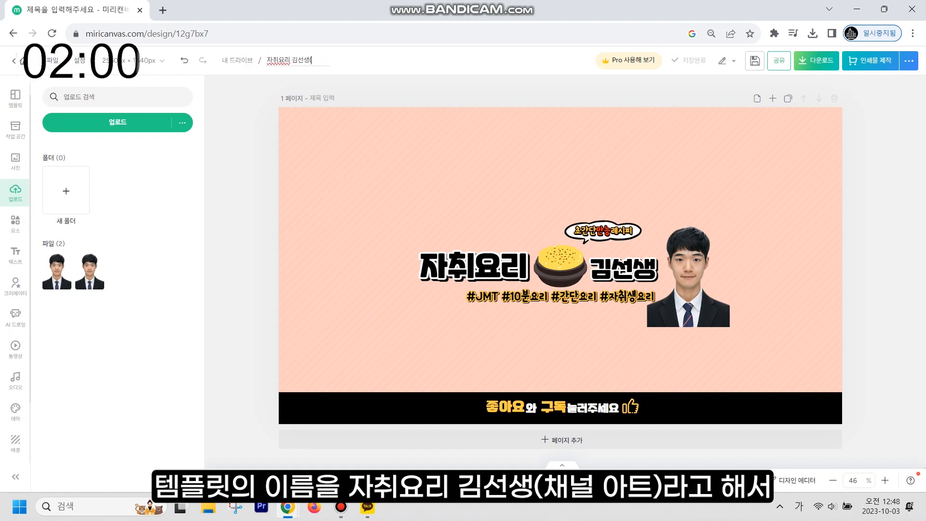
pyautogui.write('채널 아트)')
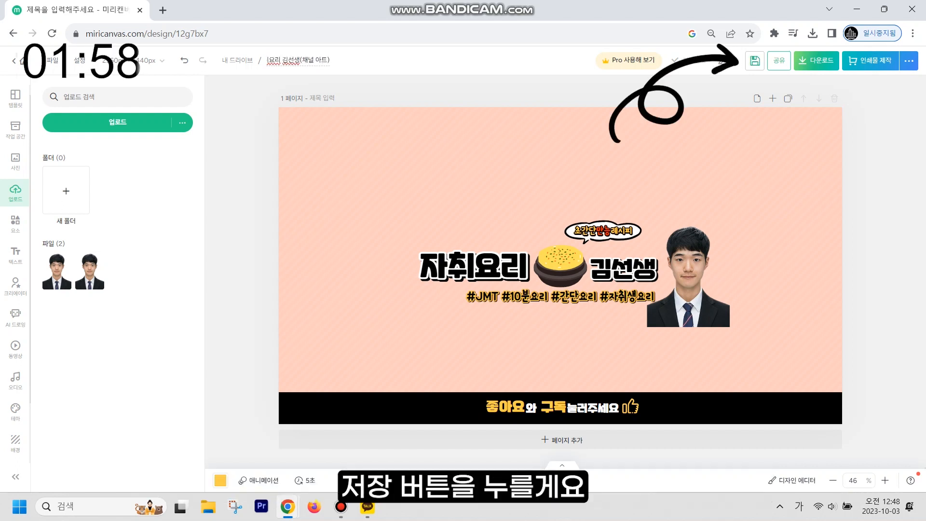
pyautogui.hotkey('ctrl', 's')
pyautogui.click(24, 60)
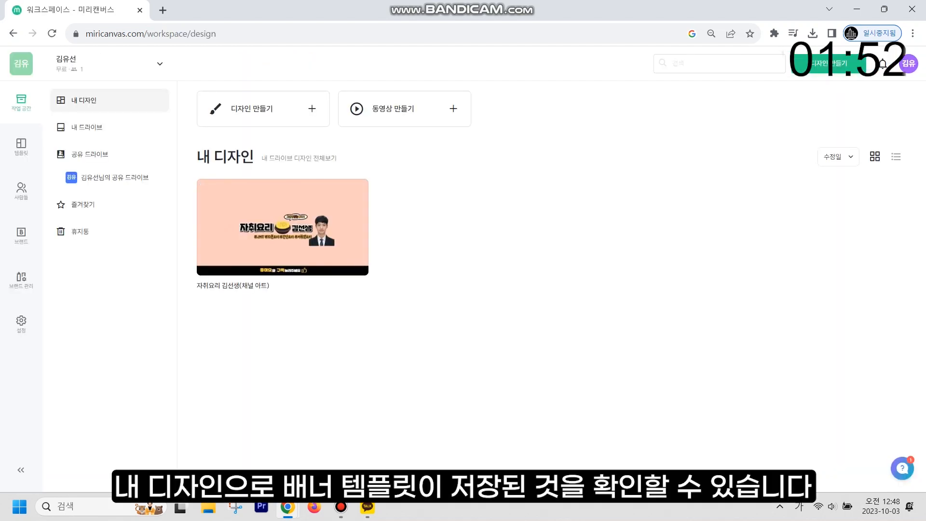
# - Make a copy of the channel banner design from its card's options menu
pyautogui.moveTo(282, 227)
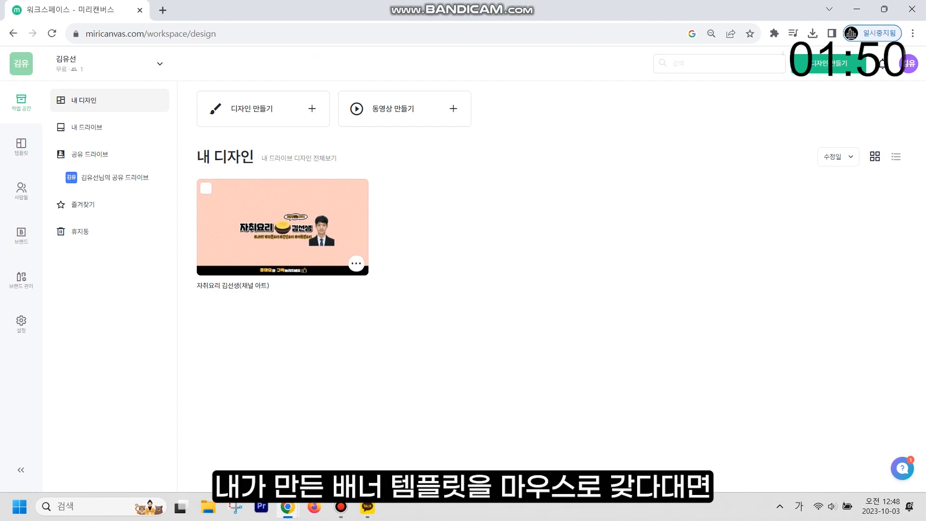
pyautogui.click(357, 264)
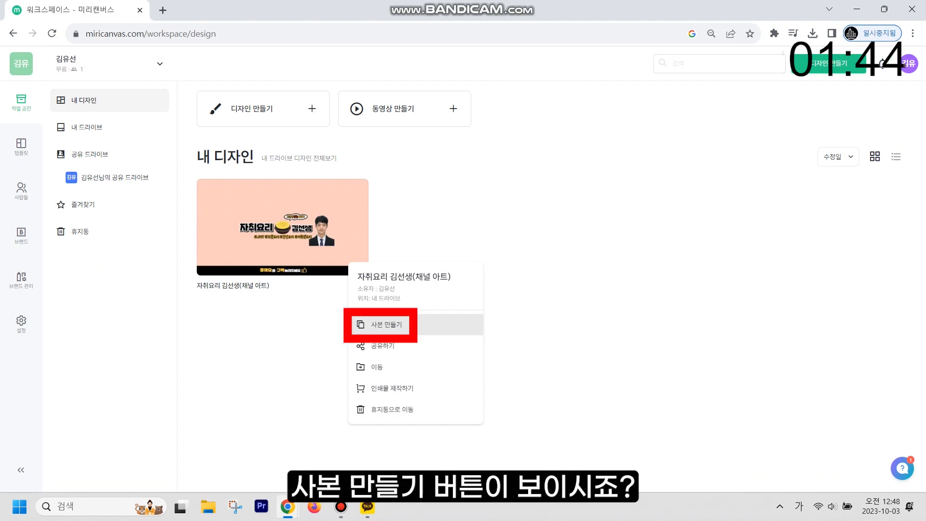
pyautogui.click(386, 325)
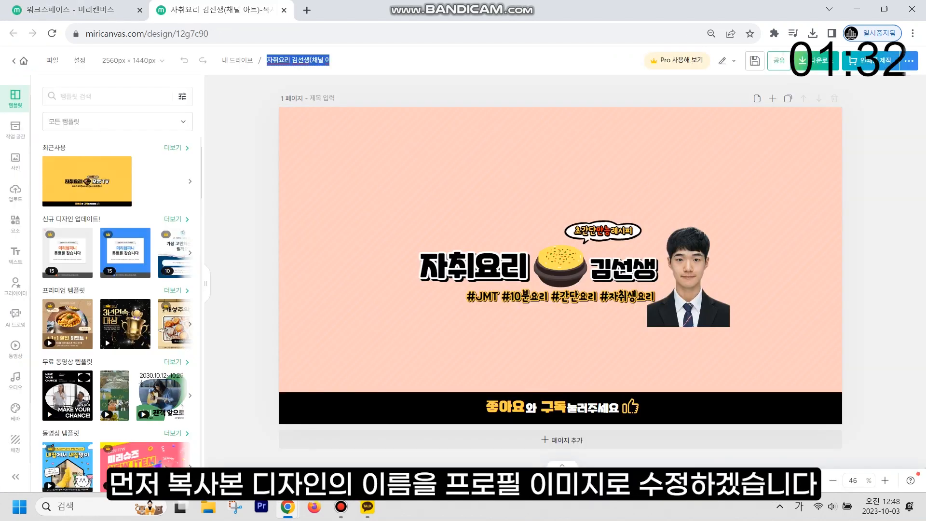
# - Rename the copied design to '자취요리 김선생(프로필 이미지)'
pyautogui.press('Right')
pyautogui.press('BackSpace')
pyautogui.press('BackSpace')
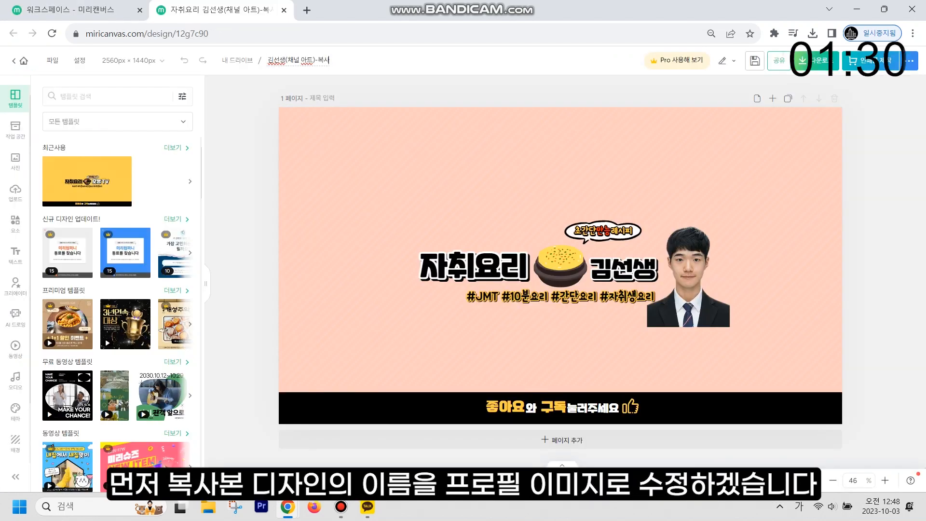
pyautogui.press('BackSpace')
pyautogui.press('BackSpace')
pyautogui.press('BackSpace')
pyautogui.press('BackSpace')
pyautogui.press('BackSpace')
pyautogui.press('BackSpace')
pyautogui.press('BackSpace')
pyautogui.press('BackSpace')
pyautogui.write('프')
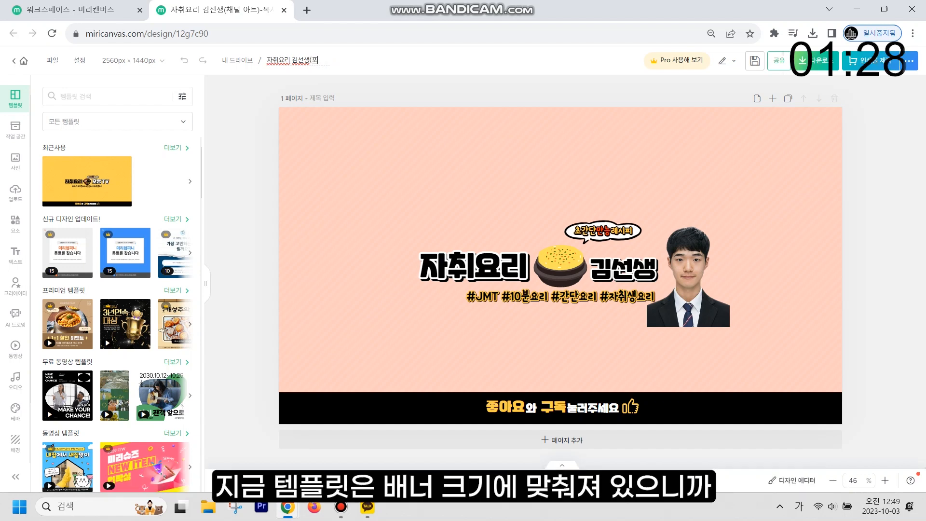
pyautogui.write('로필 이')
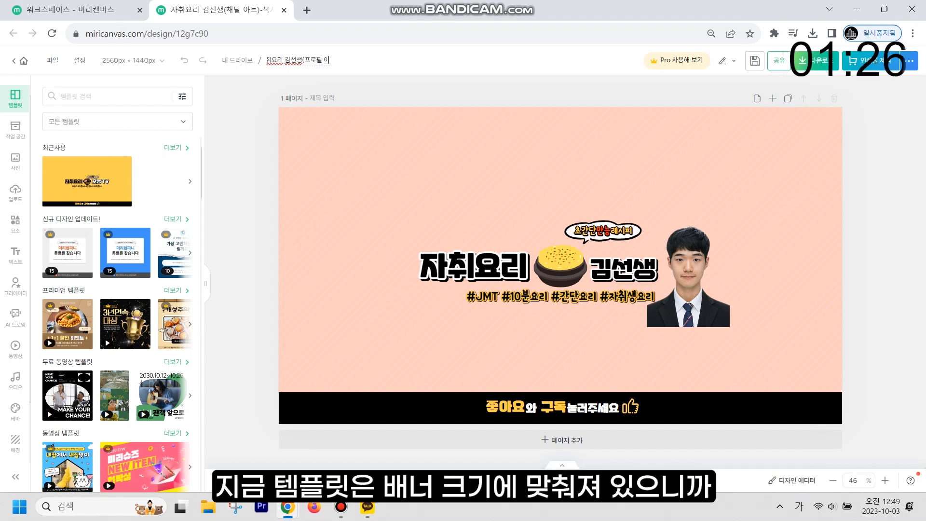
pyautogui.write('미지)')
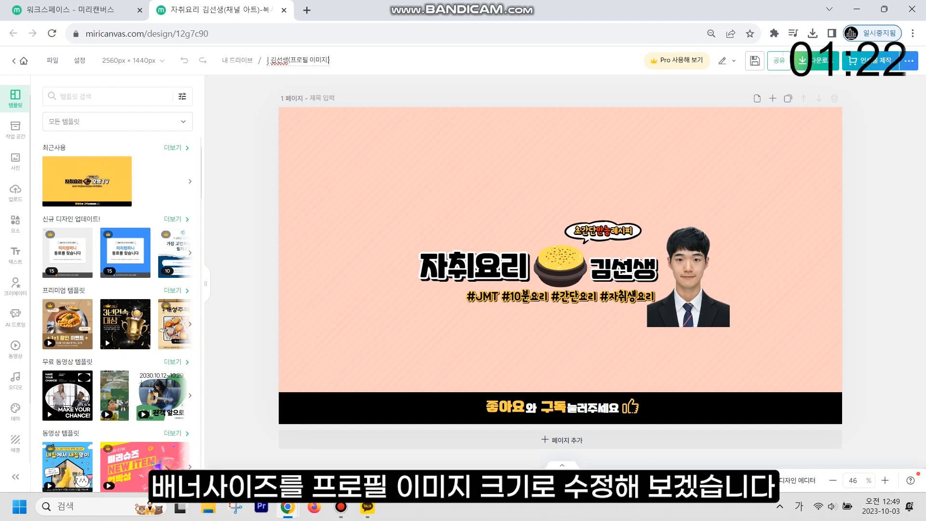
pyautogui.click(267, 105)
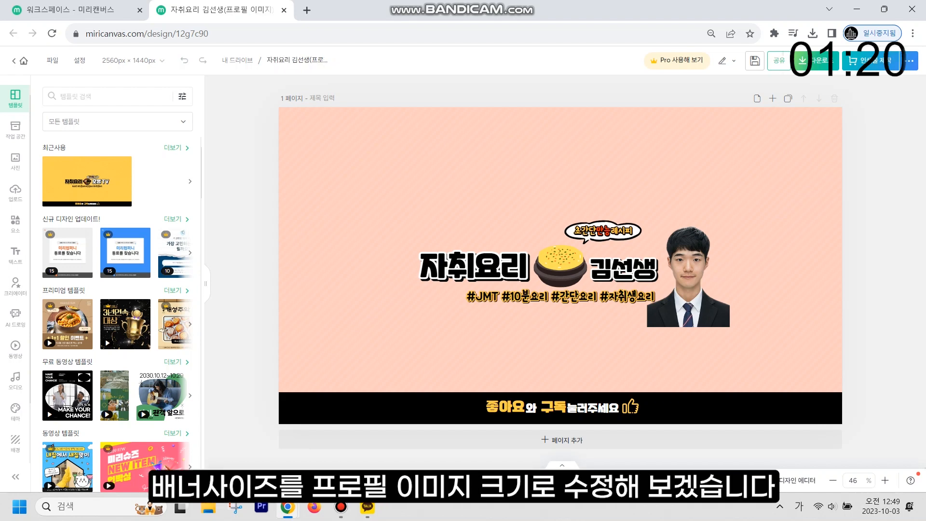
# - Resize the copy to the YouTube 채널 로고 preset (800 × 800 px) with content set to 채우기
pyautogui.click(131, 60)
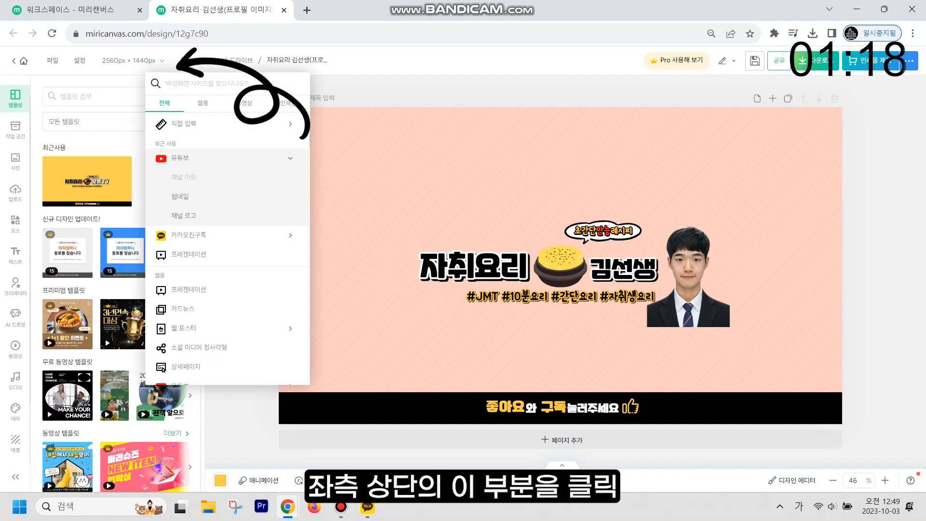
pyautogui.scroll(-5, 164, 226)
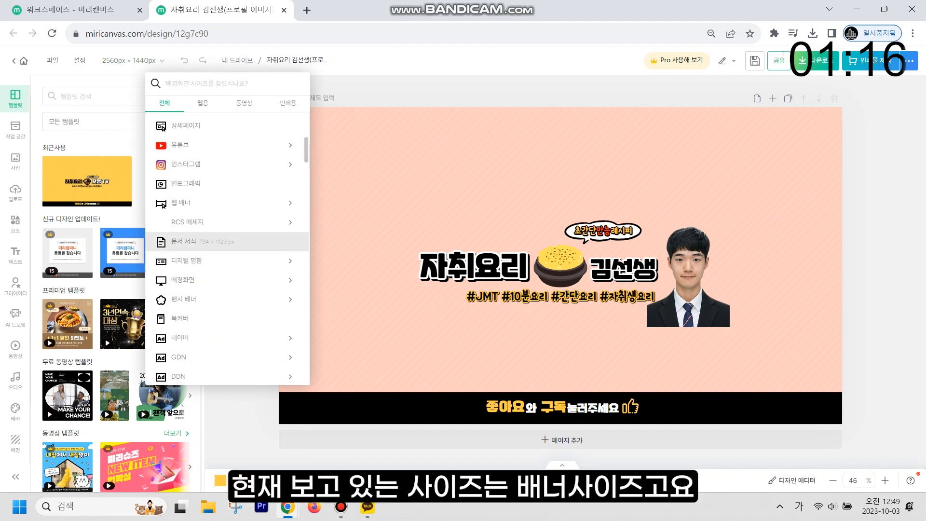
pyautogui.click(183, 145)
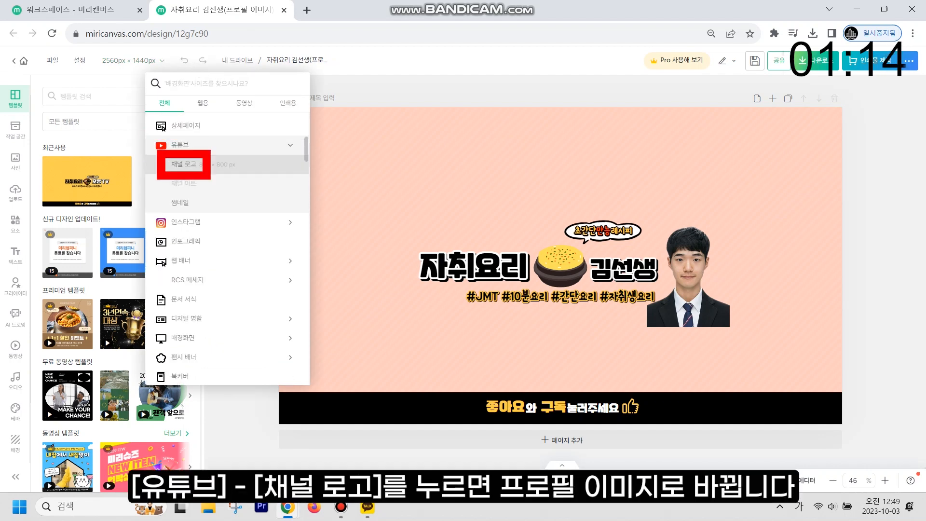
pyautogui.click(186, 166)
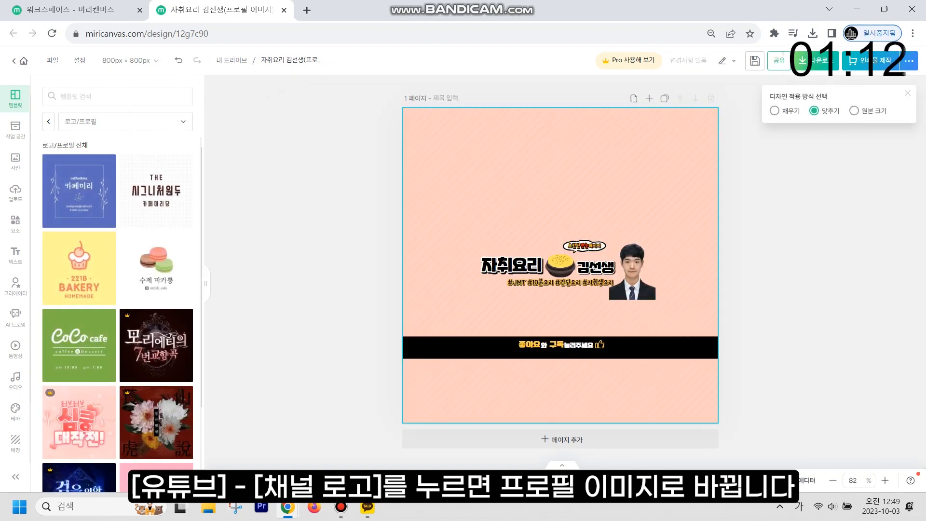
pyautogui.click(775, 111)
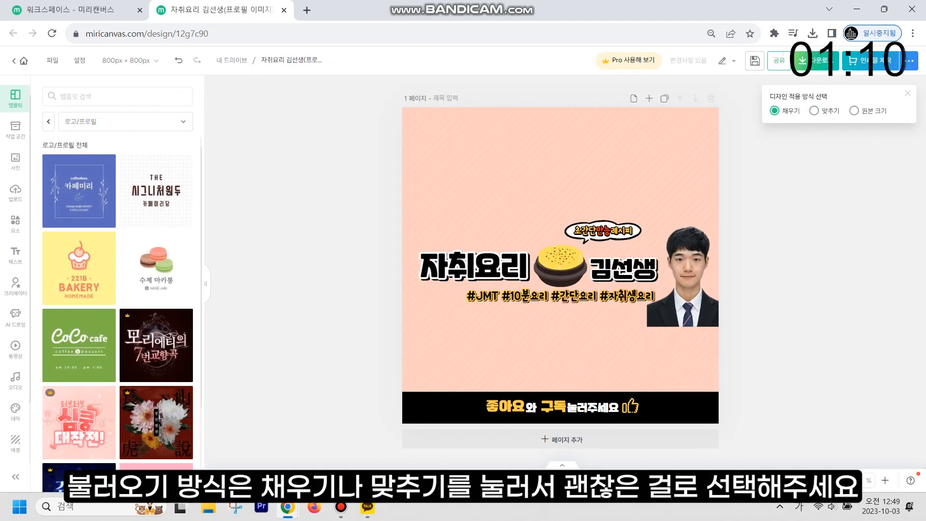
pyautogui.click(814, 111)
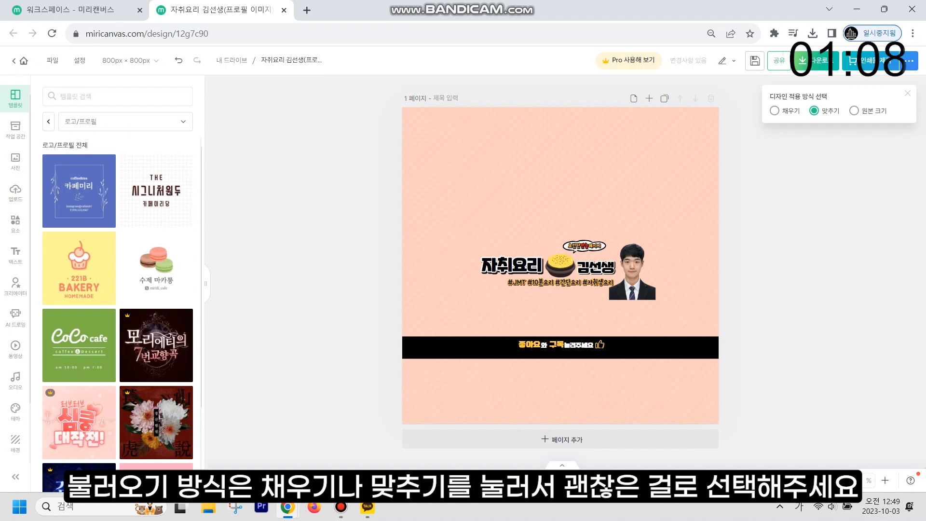
pyautogui.click(775, 111)
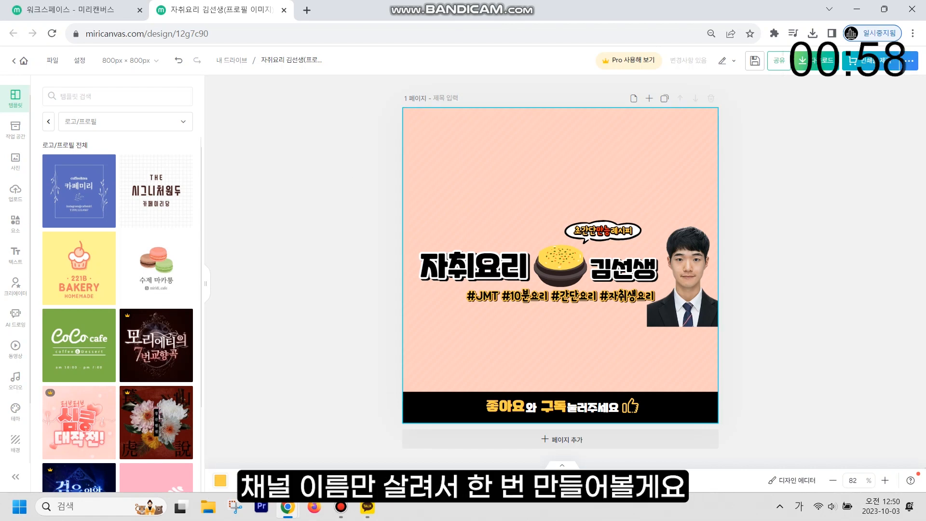
# - Delete the portrait photo, hashtags, bowls, speech bubble and bottom black bar
pyautogui.click(688, 276)
pyautogui.press('Delete')
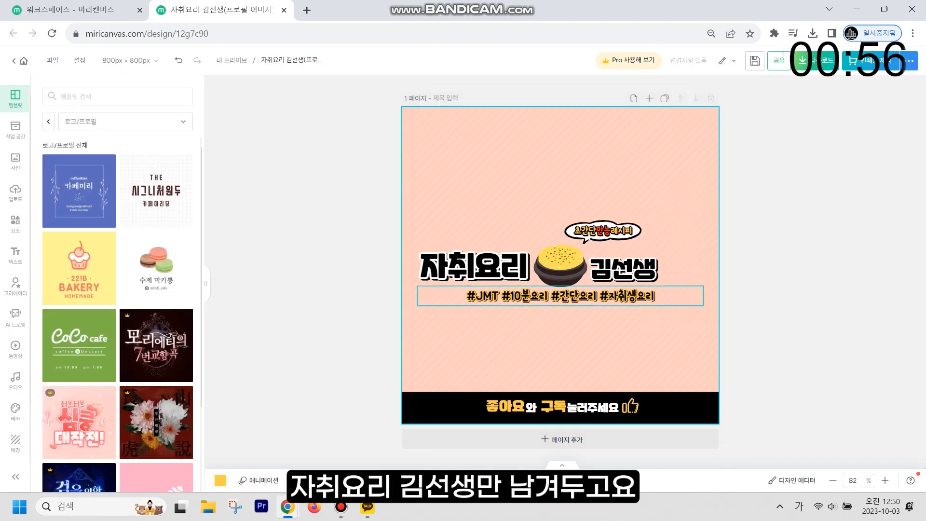
pyautogui.click(561, 295)
pyautogui.press('Delete')
pyautogui.click(561, 263)
pyautogui.press('Delete')
pyautogui.click(560, 267)
pyautogui.press('Delete')
pyautogui.click(603, 231)
pyautogui.click(600, 232)
pyautogui.press('Delete')
pyautogui.moveTo(341, 352); pyautogui.dragTo(760, 420)
pyautogui.press('Delete')
# - Set the 자취요리 text to font size 140 and 김선생 to 150
pyautogui.click(470, 265)
pyautogui.click(73, 193)
pyautogui.write('140')
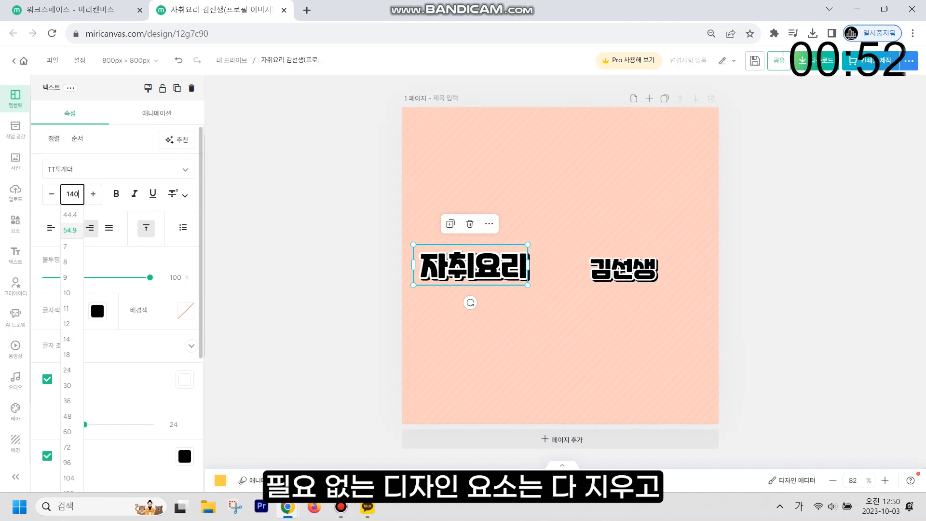
pyautogui.press('Return')
pyautogui.click(623, 268)
pyautogui.click(72, 194)
pyautogui.write('150')
pyautogui.press('Return')
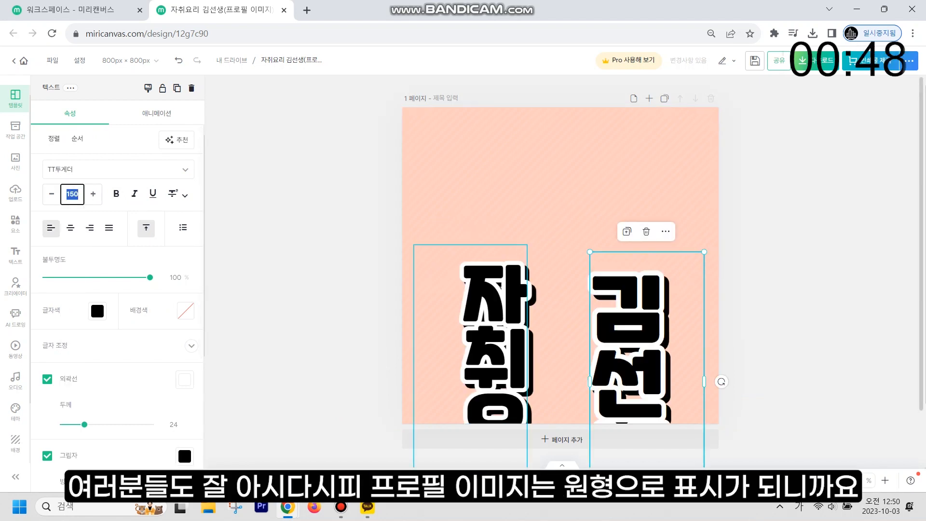
# - Stack 자취요리 above 김선생, enlarge the circle to fill the page, and centre the title
pyautogui.moveTo(525, 406); pyautogui.dragTo(523, 295)
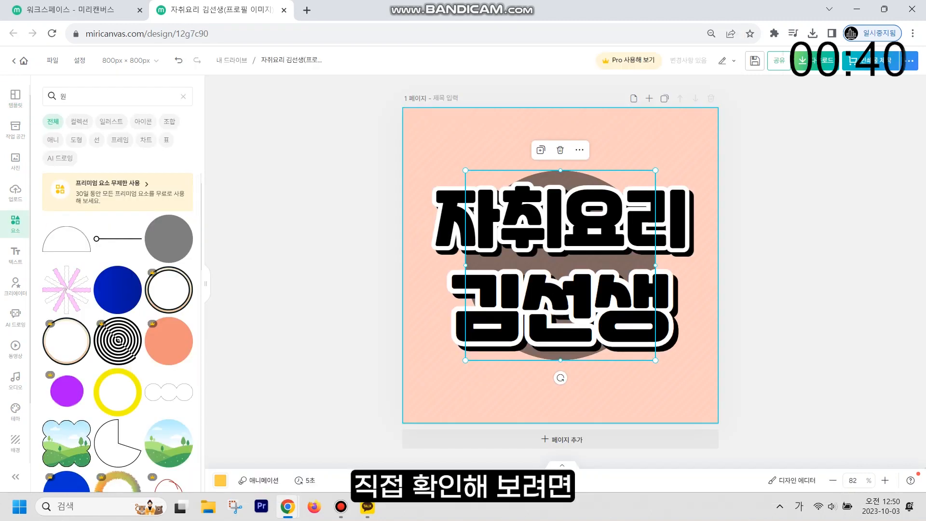
pyautogui.moveTo(568, 171); pyautogui.dragTo(570, 110)
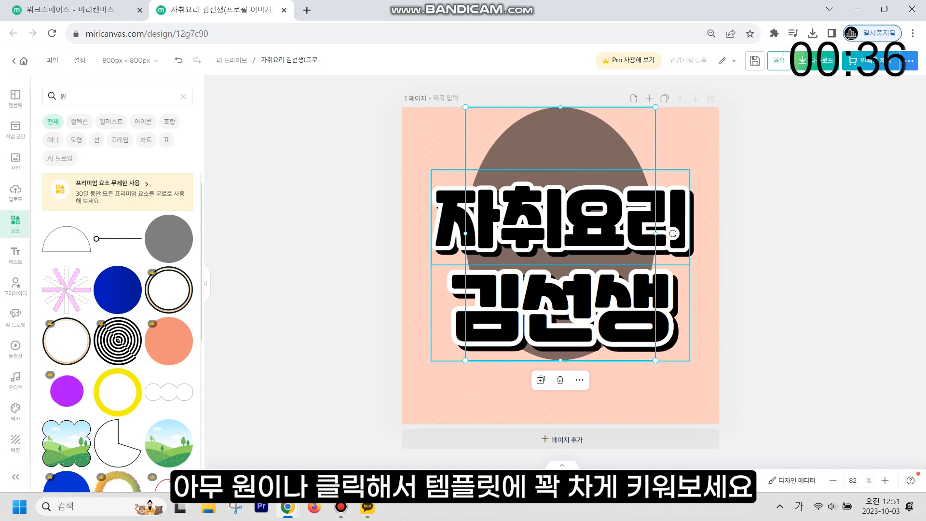
pyautogui.moveTo(465, 234); pyautogui.dragTo(404, 234)
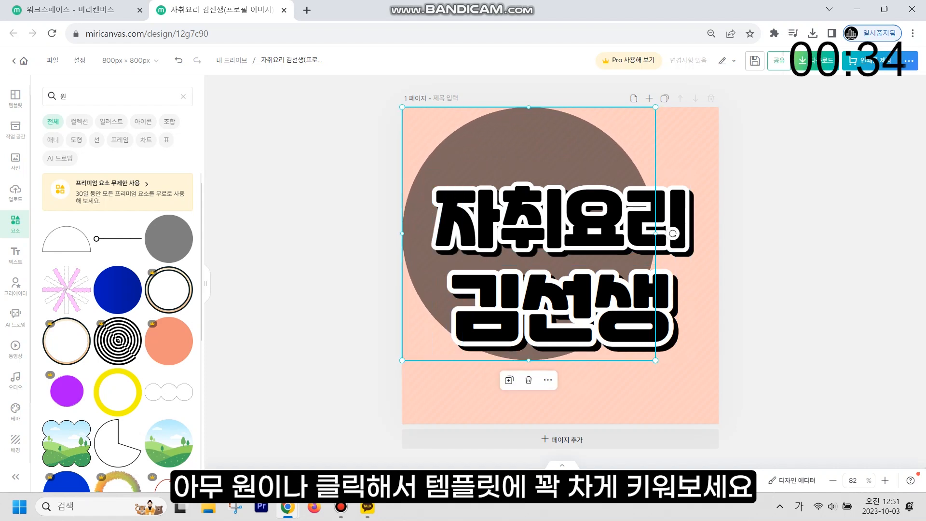
pyautogui.moveTo(655, 233); pyautogui.dragTo(716, 240)
pyautogui.moveTo(560, 361); pyautogui.dragTo(561, 423)
pyautogui.press('Escape')
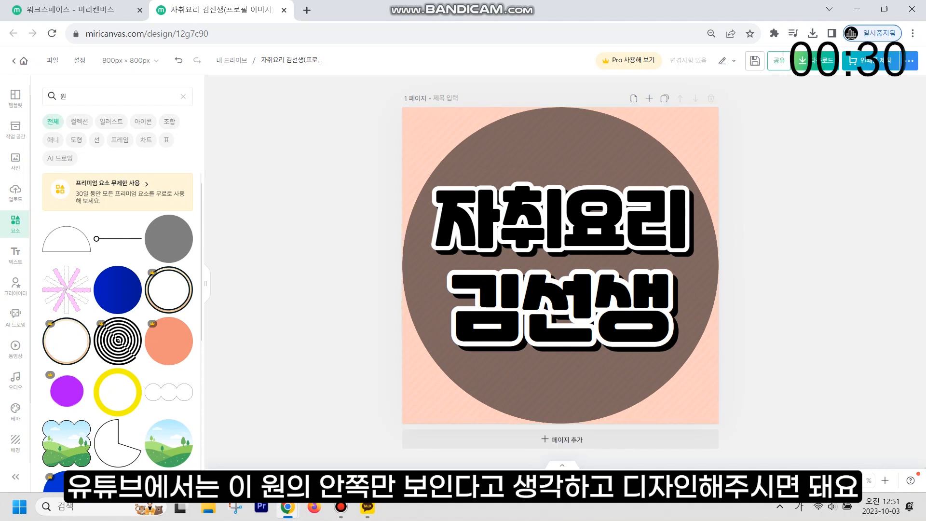
pyautogui.click(561, 308)
pyautogui.moveTo(560, 309); pyautogui.dragTo(559, 318)
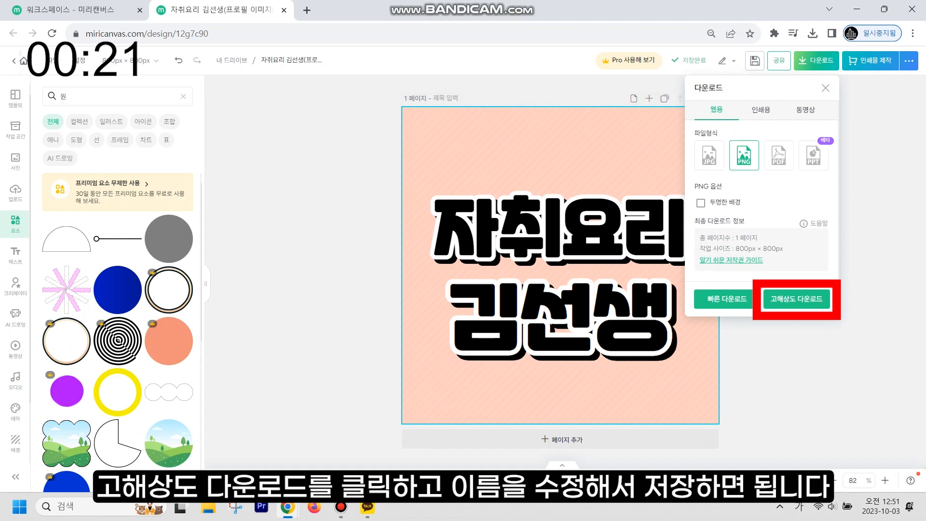
# - Save the high-resolution PNG under the name 프로필이미지
pyautogui.write('프로필ㅇ')
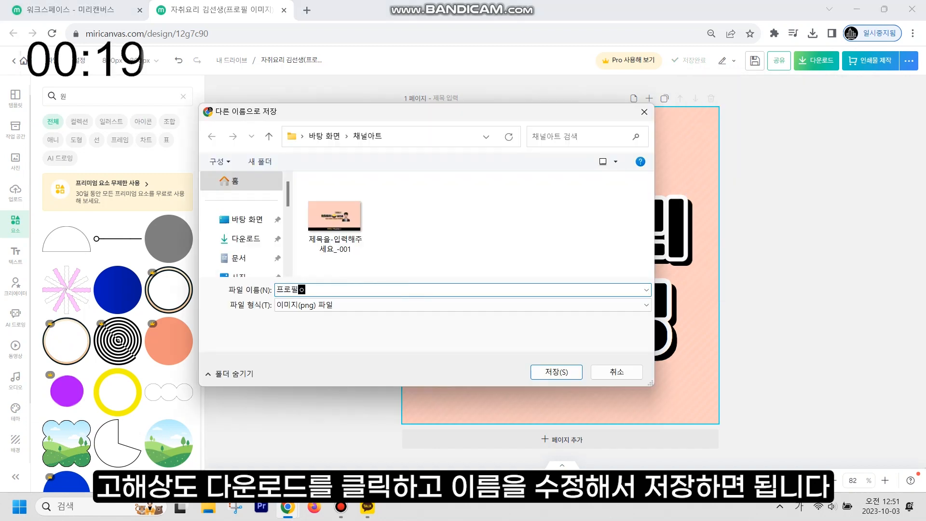
pyautogui.write('이미지')
pyautogui.press('Return')
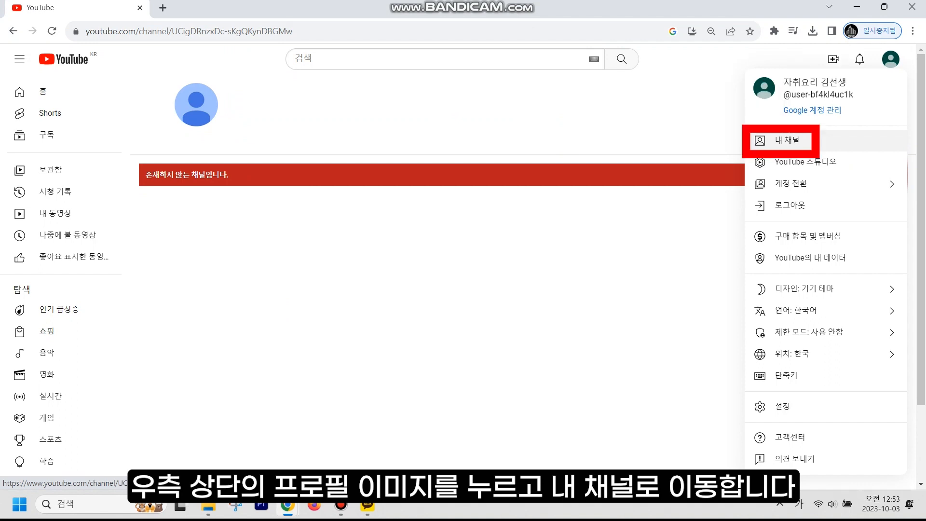
# - Go to the channel's customization settings, dismiss the welcome tips, and open the 브랜딩 tab
pyautogui.click(787, 140)
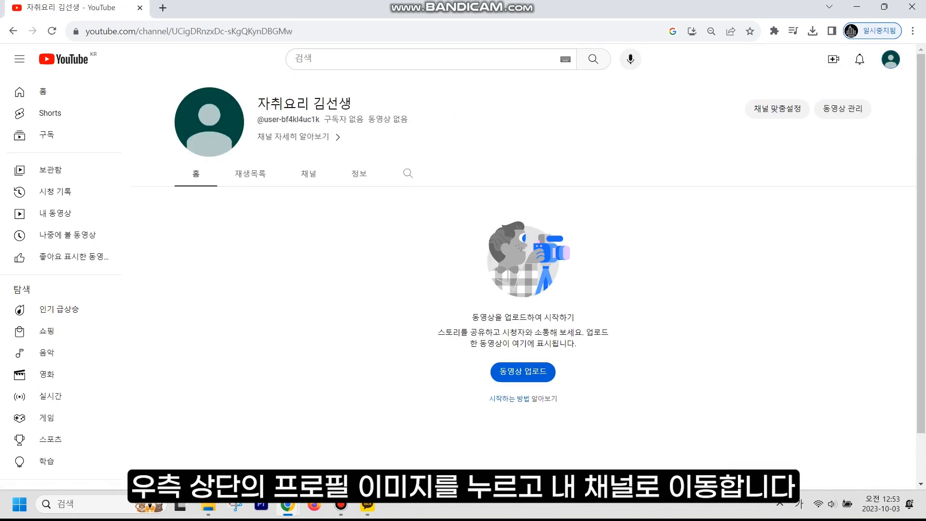
pyautogui.click(209, 122)
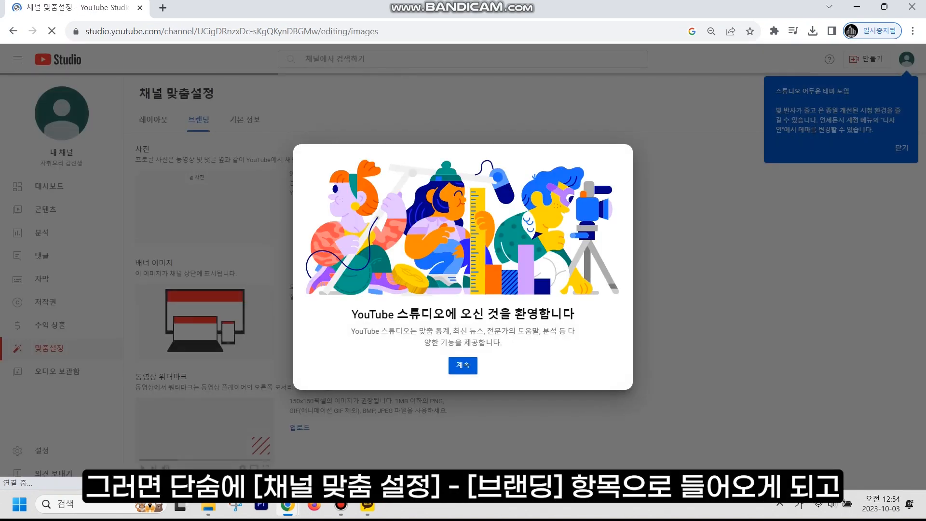
pyautogui.press('Return')
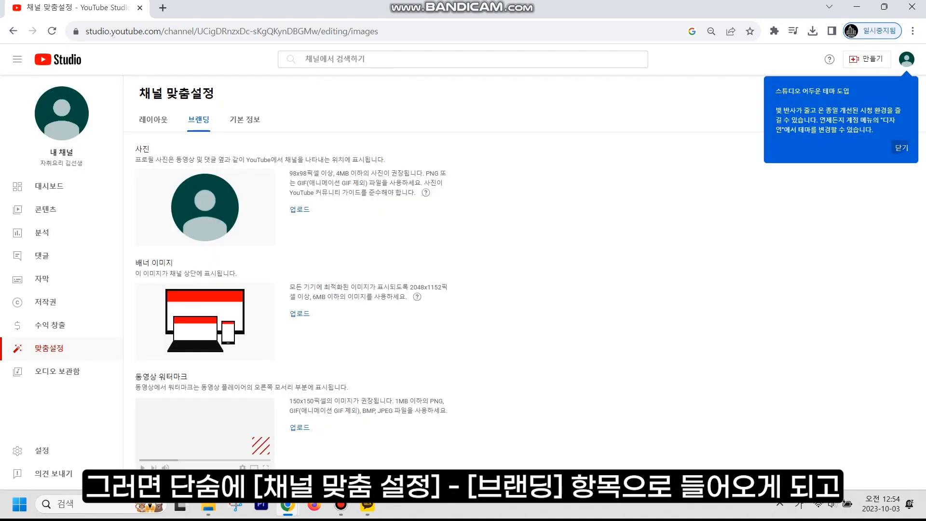
pyautogui.press('Return')
pyautogui.press('Return')
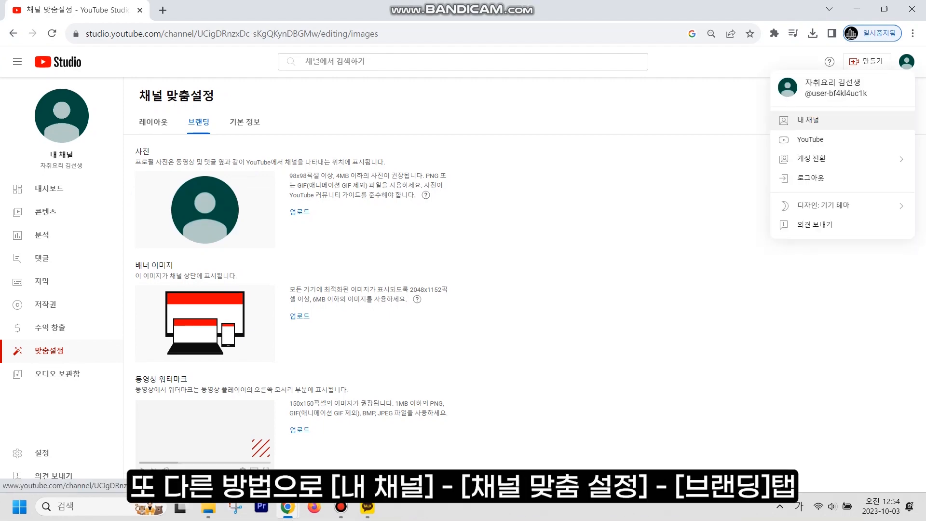
pyautogui.click(808, 120)
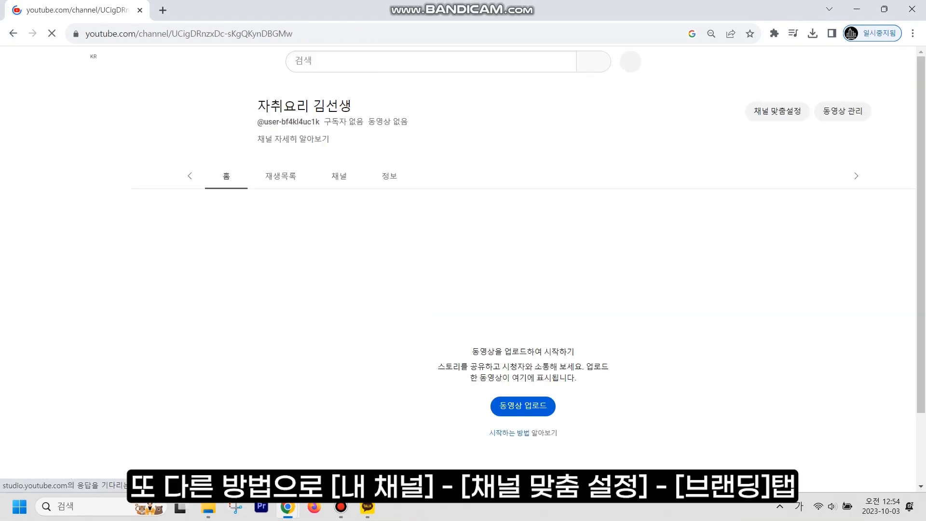
pyautogui.click(777, 111)
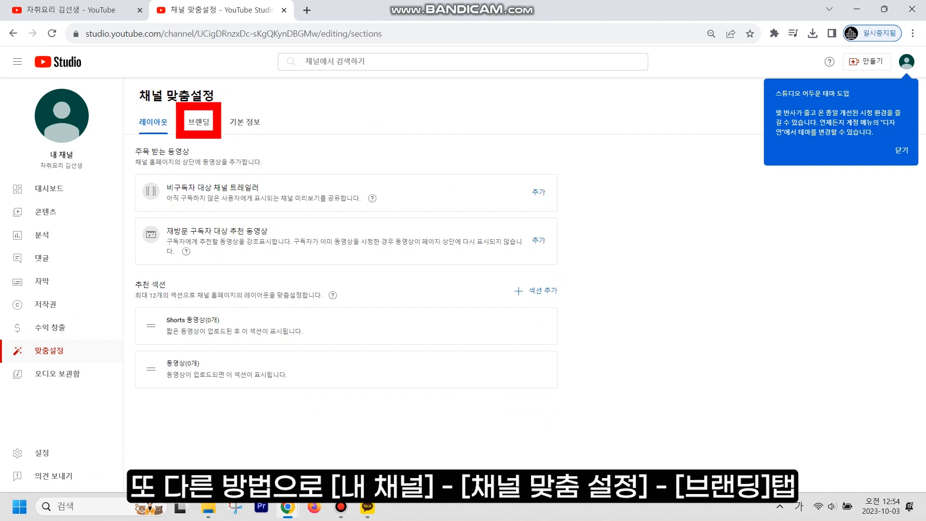
pyautogui.click(199, 122)
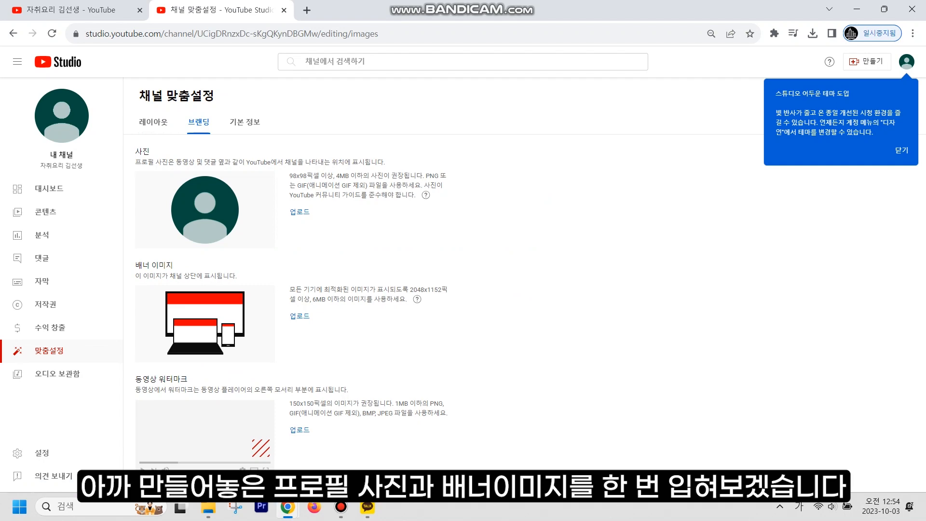
# - Upload 프로필이미지 as the channel's profile photo and confirm the crop
pyautogui.click(299, 212)
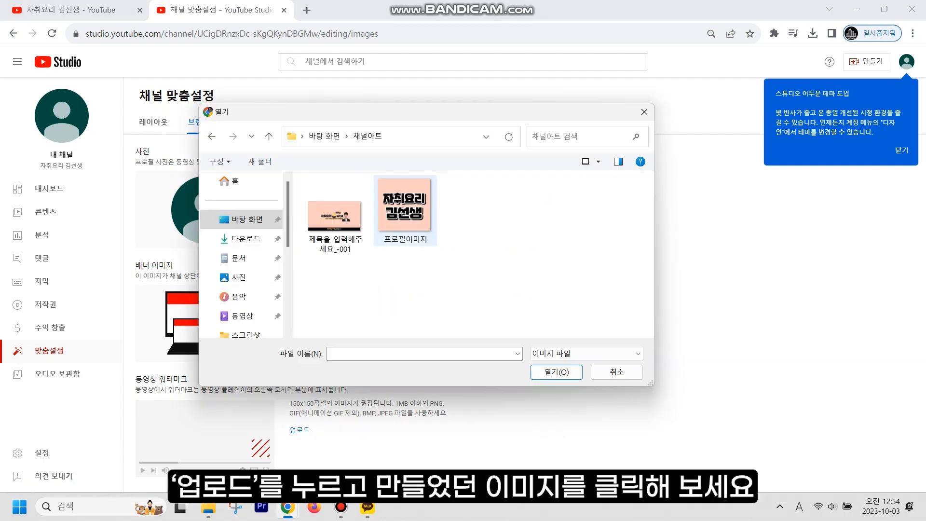
pyautogui.doubleClick(404, 205)
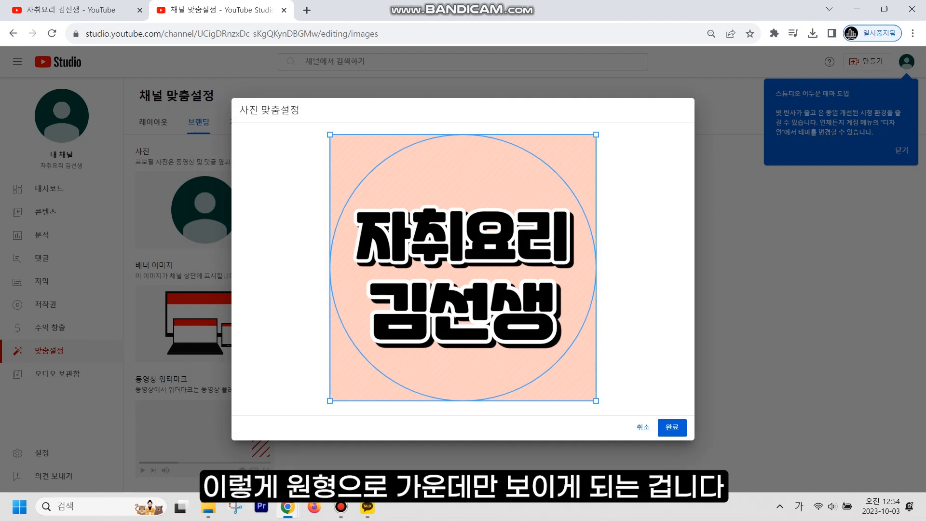
pyautogui.click(672, 427)
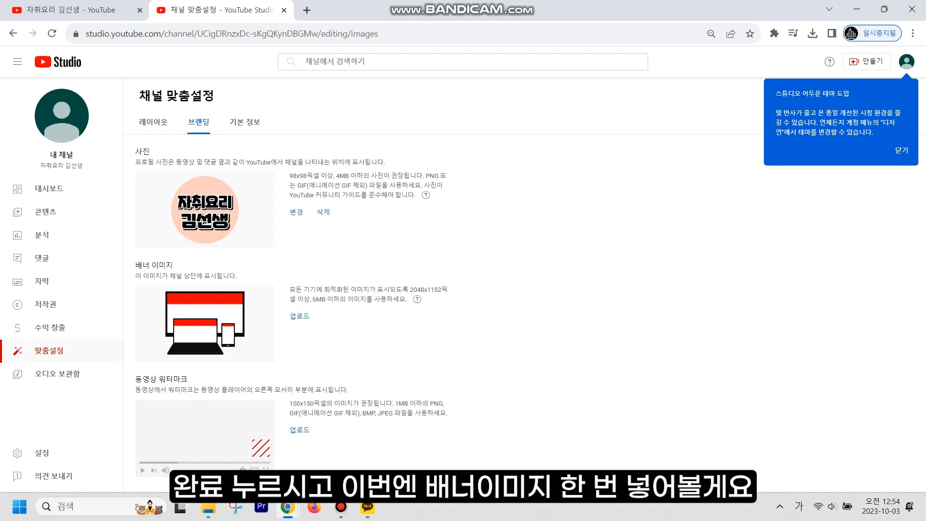
# - Upload the cooking banner as the banner image, publish the changes, and view the channel
pyautogui.click(299, 316)
pyautogui.click(346, 216)
pyautogui.doubleClick(345, 216)
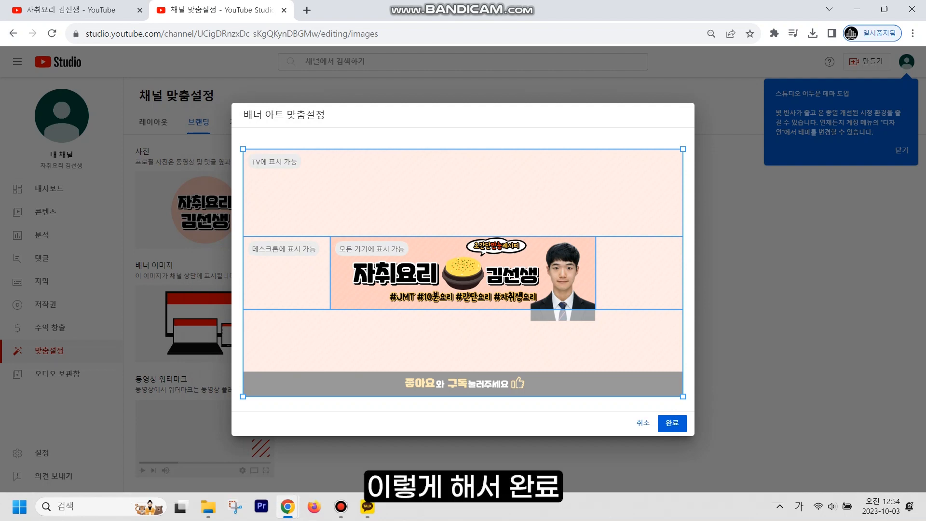
pyautogui.click(672, 423)
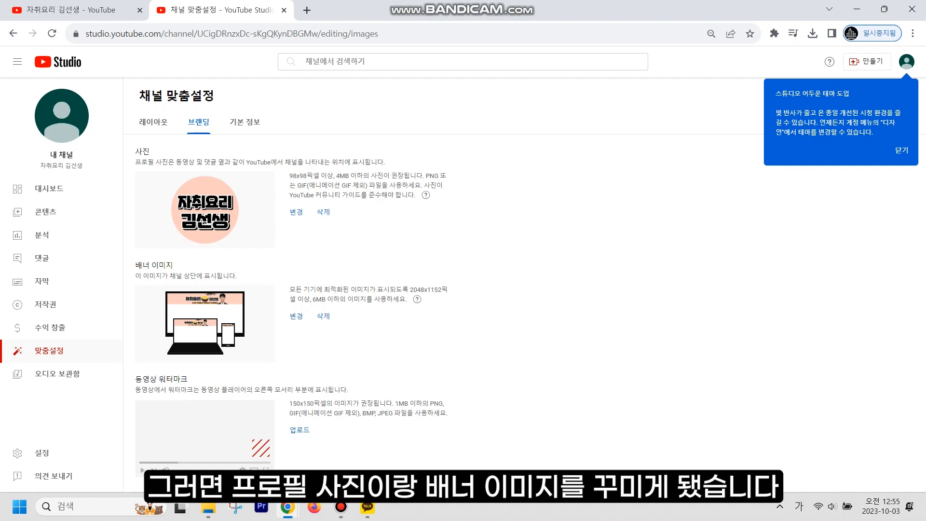
pyautogui.click(900, 119)
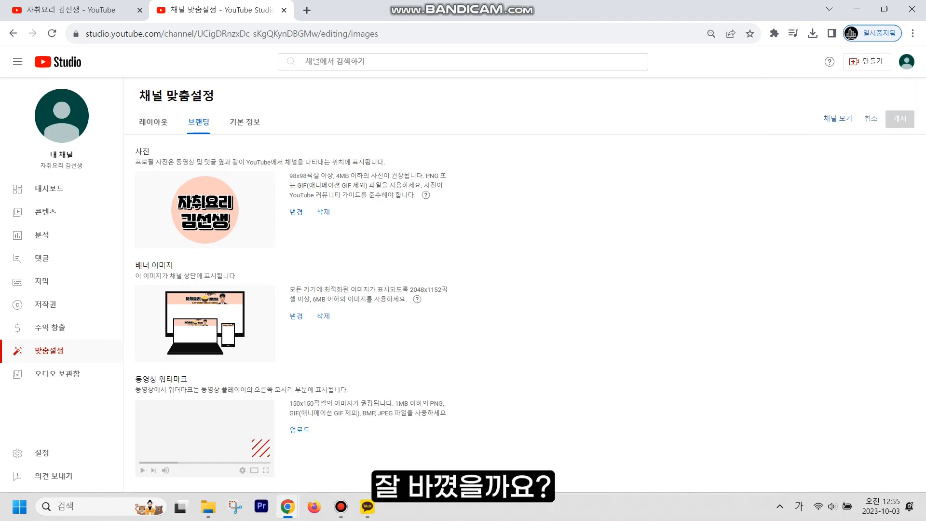
pyautogui.click(838, 118)
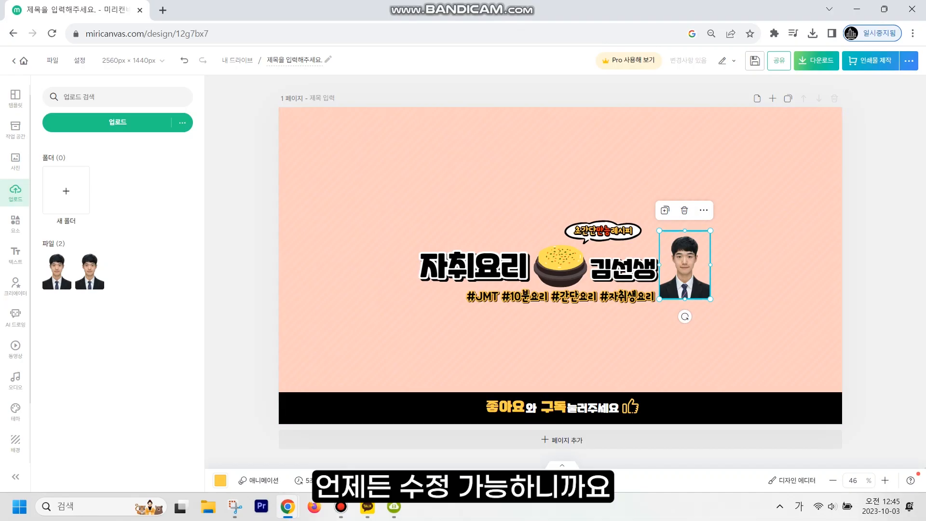
# - Delete the duplicate portrait photo, shrink the remaining one and place it beside 김선생
pyautogui.click(57, 270)
pyautogui.moveTo(560, 270); pyautogui.dragTo(664, 257)
pyautogui.click(685, 275)
pyautogui.press('Delete')
pyautogui.moveTo(592, 156); pyautogui.dragTo(672, 265)
pyautogui.moveTo(703, 306); pyautogui.dragTo(695, 260)
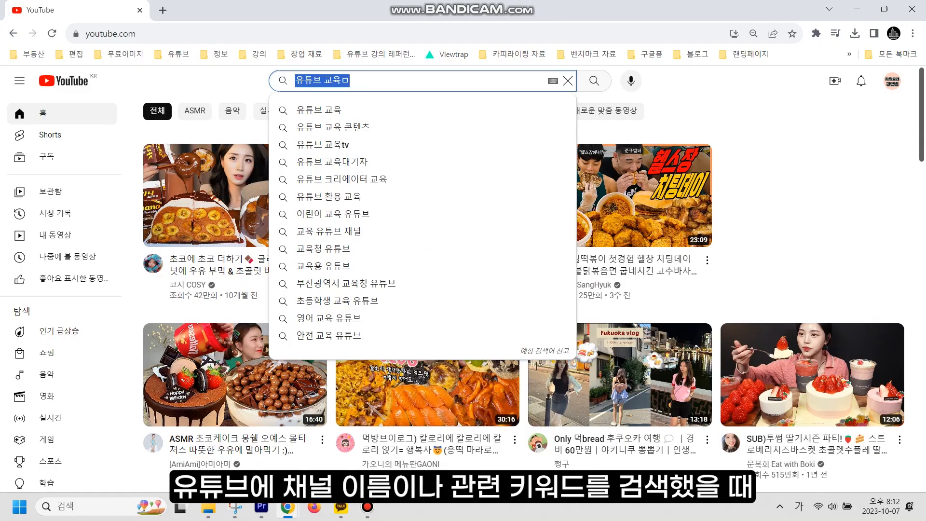
# - Search YouTube for '유튜브 채널만들기' and scroll through the results
pyautogui.press('BackSpace')
pyautogui.press('BackSpace')
pyautogui.write('채널만들기')
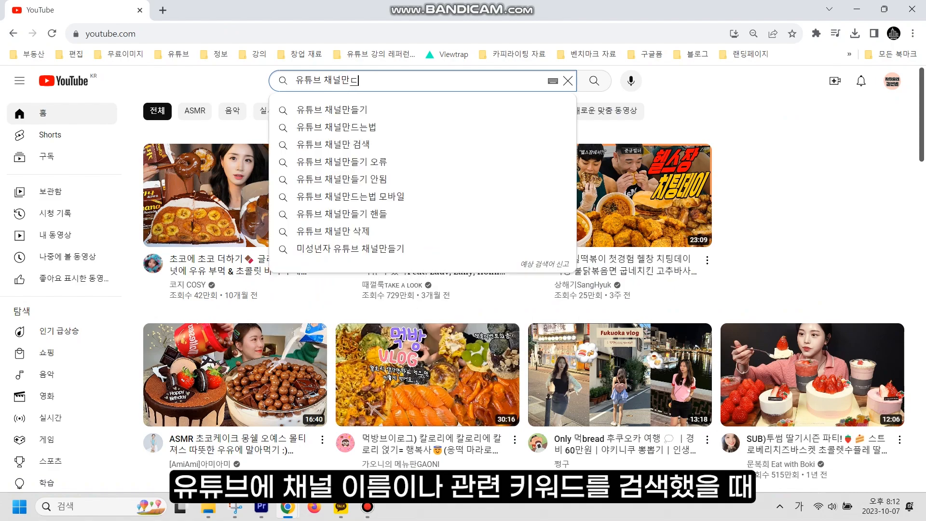
pyautogui.press('Return')
pyautogui.scroll(-6, 569, 290)
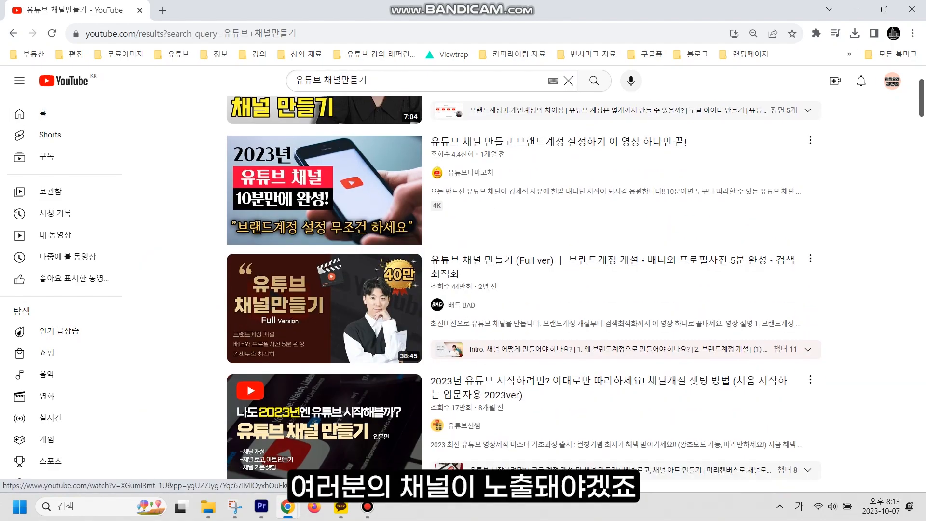
pyautogui.scroll(-6, 569, 290)
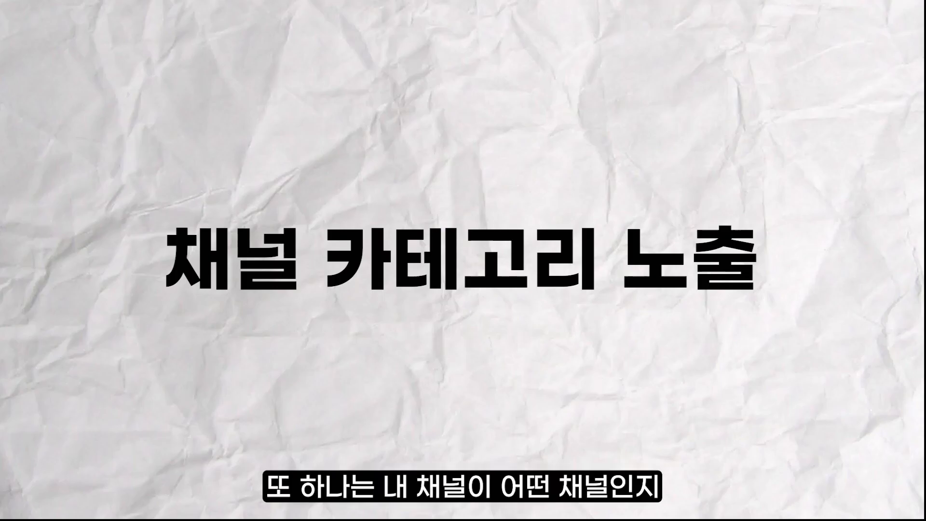
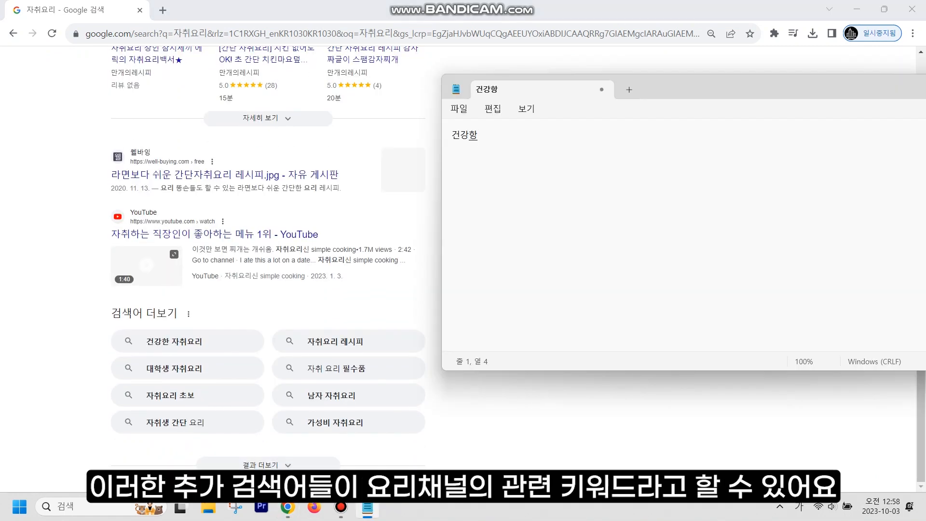
# - List 건강한 자취요리, 자취요리 레시피, 대학생 자취요리 and 자취요리 필수품 on separate lines
pyautogui.press('BackSpace')
pyautogui.write('한 자취요리')
pyautogui.press('Return')
pyautogui.write('자취요리 레시피')
pyautogui.press('Return')
pyautogui.write('대학생 자취요리')
pyautogui.press('Return')
pyautogui.write('자취요리 필수품')
# - Add 자취요리 초보, 남자 자취요리, 자취생 간단 요리 and 가성비 as further lines
pyautogui.press('Return')
pyautogui.write('지취요리 초보')
pyautogui.press('Return')
pyautogui.write('남자 자취요리')
pyautogui.press('Return')
pyautogui.write('자취생 간단 ㅇ요리')
pyautogui.press('Return')
pyautogui.write('가성비')
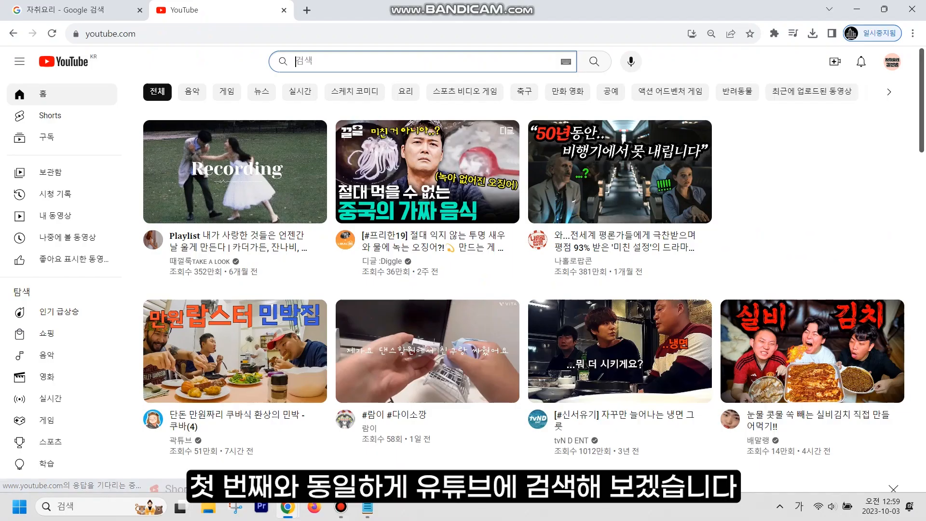
# - Search YouTube for 자취 요리, then 요리초보, to bring up autocomplete suggestions
pyautogui.write('자취 요리')
pyautogui.press('BackSpace')
pyautogui.press('BackSpace')
pyautogui.press('BackSpace')
pyautogui.write('요리')
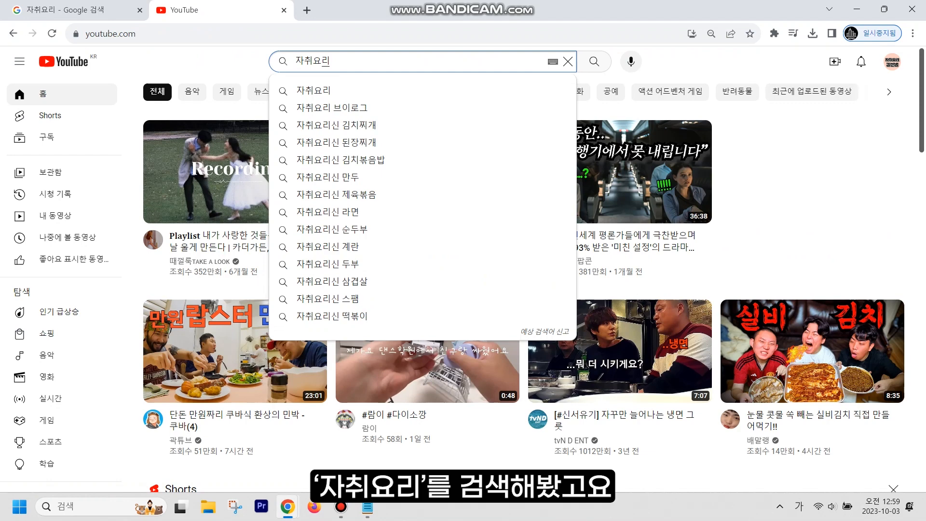
pyautogui.press('BackSpace')
pyautogui.press('BackSpace')
pyautogui.press('BackSpace')
pyautogui.press('BackSpace')
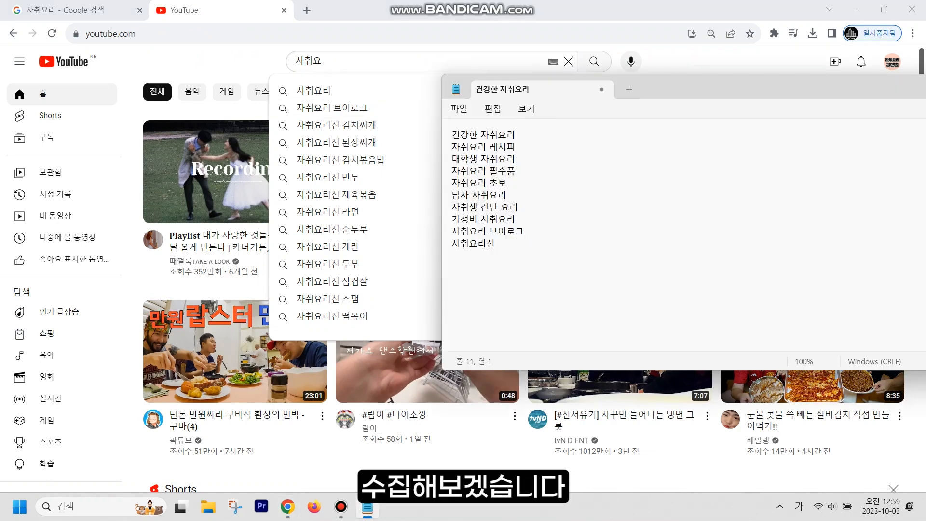
pyautogui.hotkey('alt', 'Tab')
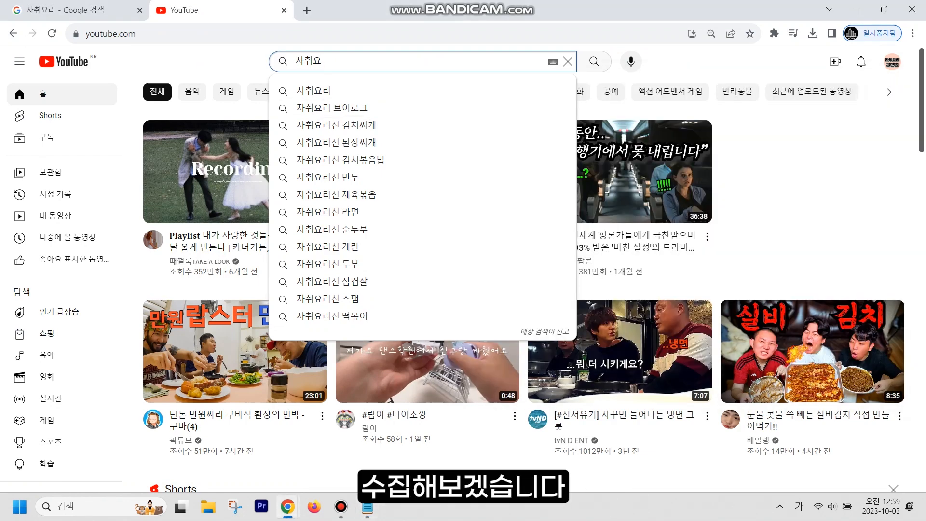
pyautogui.write('리')
pyautogui.press('BackSpace')
pyautogui.press('BackSpace')
pyautogui.press('BackSpace')
pyautogui.press('BackSpace')
pyautogui.write('요리초보')
# - Add 요리초보 칼질, 요리초보 도시락 and 요리초보 반찬 to the Notepad keyword list
pyautogui.write('요리초보 칼질')
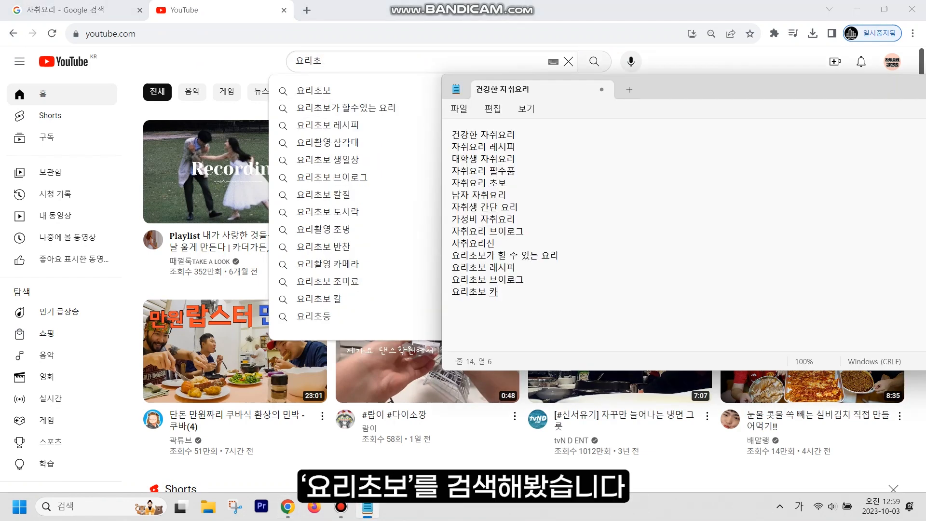
pyautogui.press('Return')
pyautogui.write('요리촙보 도시락')
pyautogui.press('Return')
pyautogui.write('요리초보 반차')
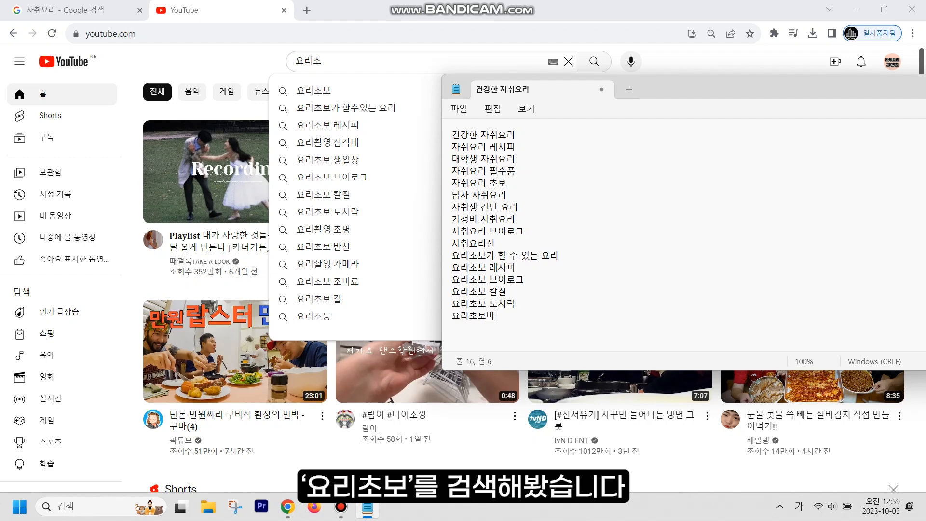
pyautogui.write('ㄴ')
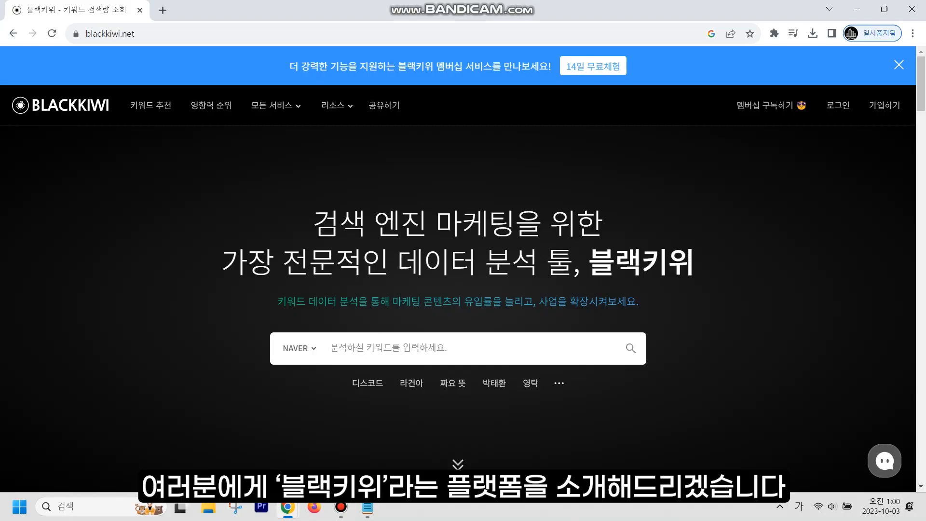
# - Scroll the BlackKiwi homepage through 주요 서비스, 멤버십, 트렌드 and 영향력 순위
pyautogui.scroll(-6, 458, 270)
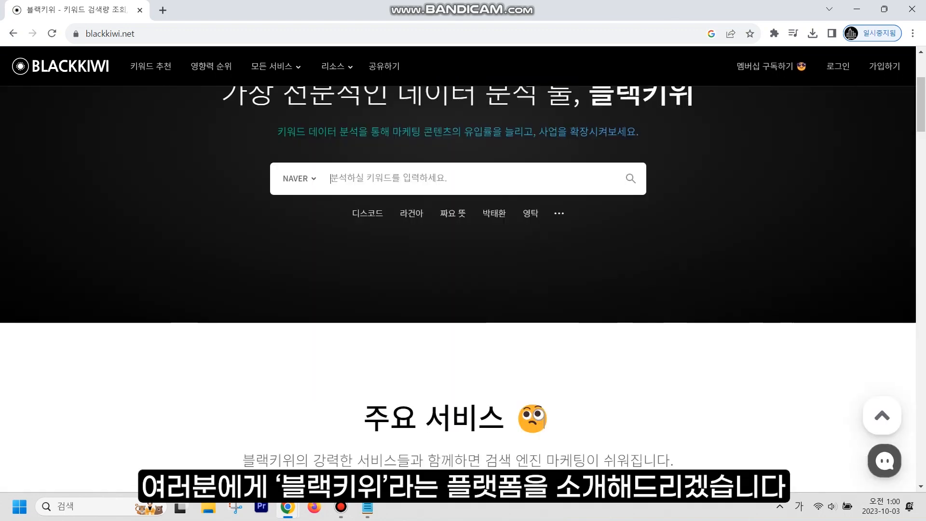
pyautogui.scroll(-5, 458, 270)
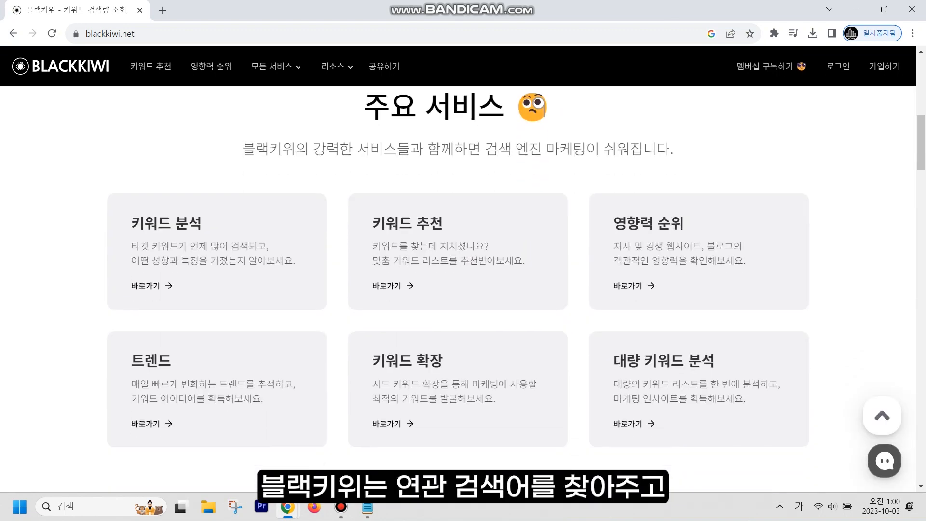
pyautogui.scroll(-7, 458, 271)
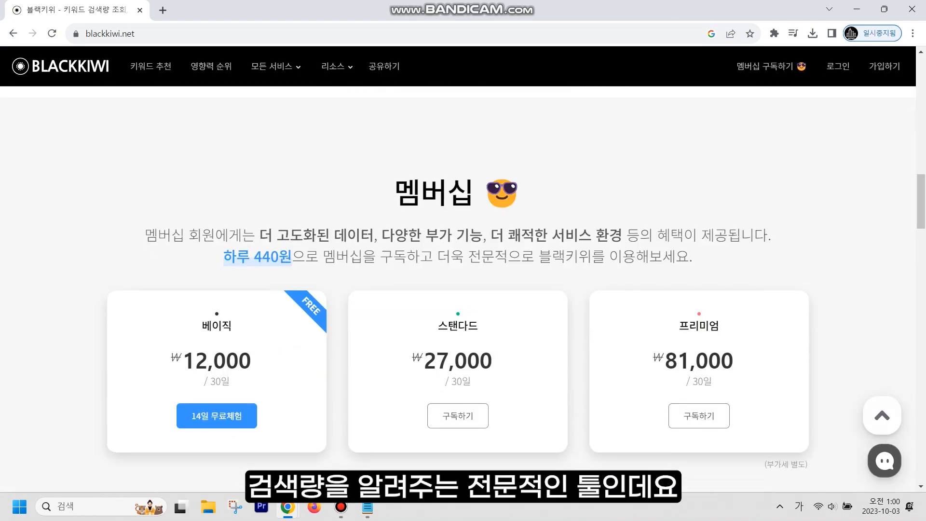
pyautogui.scroll(-5, 458, 270)
pyautogui.scroll(-8, 458, 289)
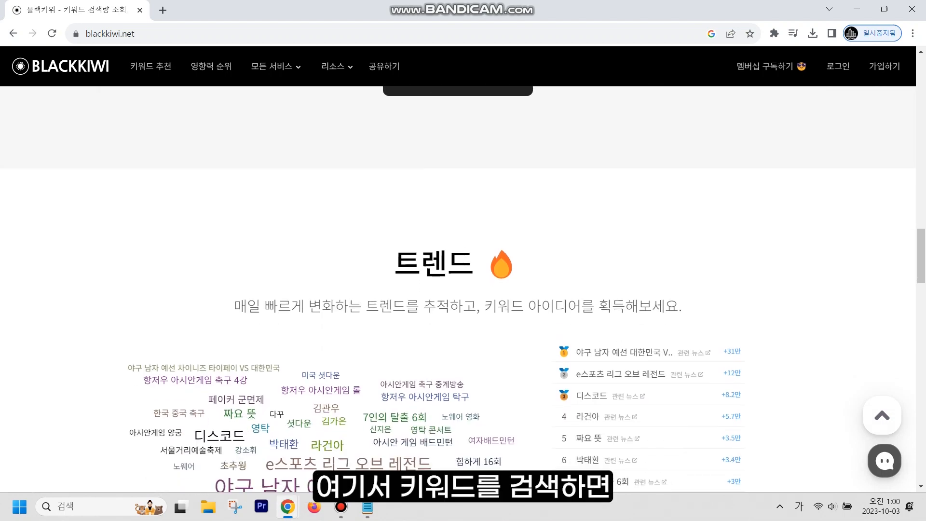
pyautogui.scroll(-7, 325, 247)
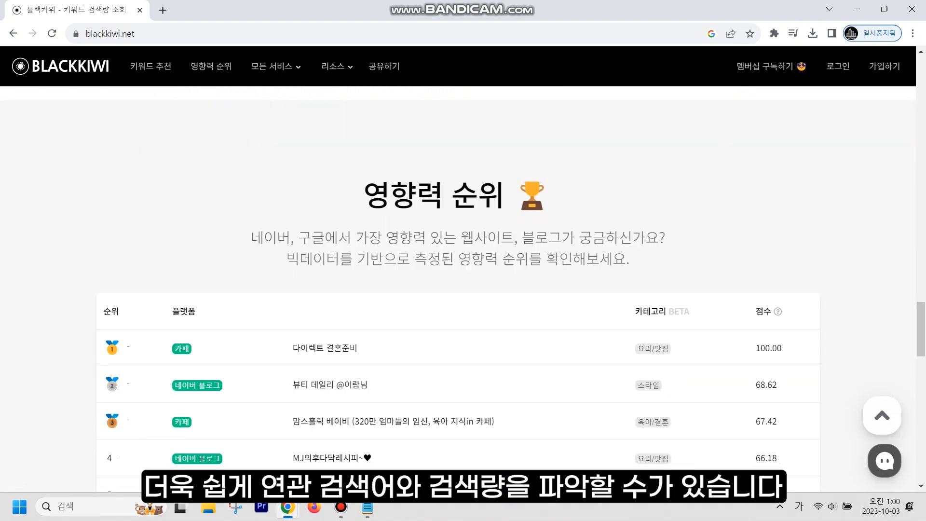
pyautogui.scroll(-10, 325, 247)
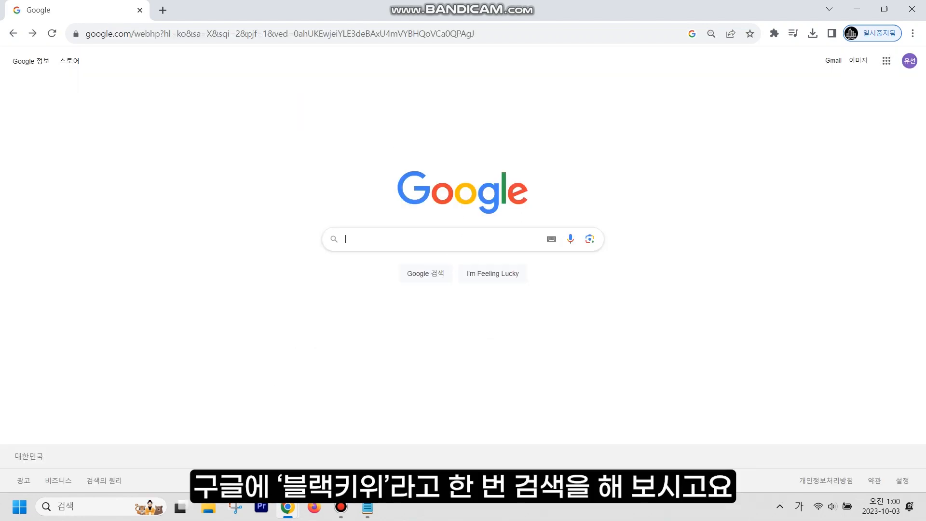
# - Google 블랙키위 and open the blackkiwi.net homepage
pyautogui.write('블랙키위')
pyautogui.press('Return')
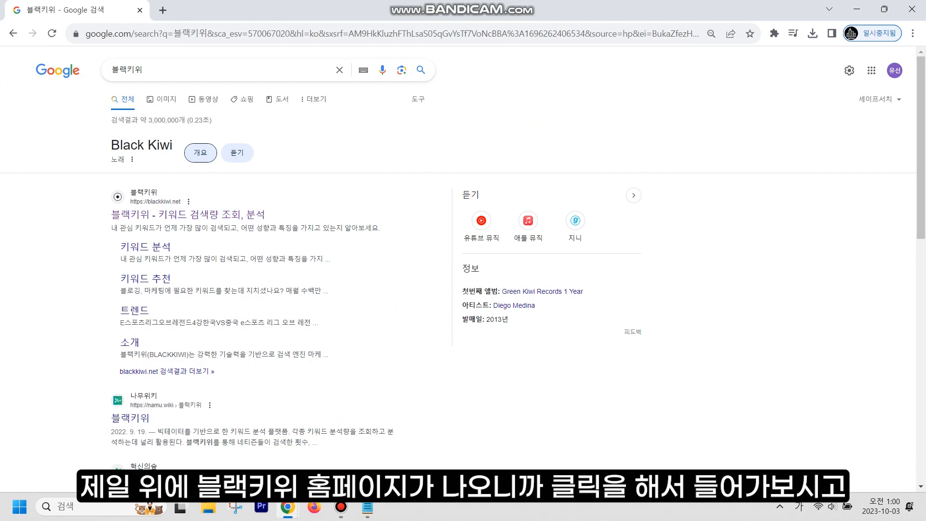
pyautogui.click(188, 214)
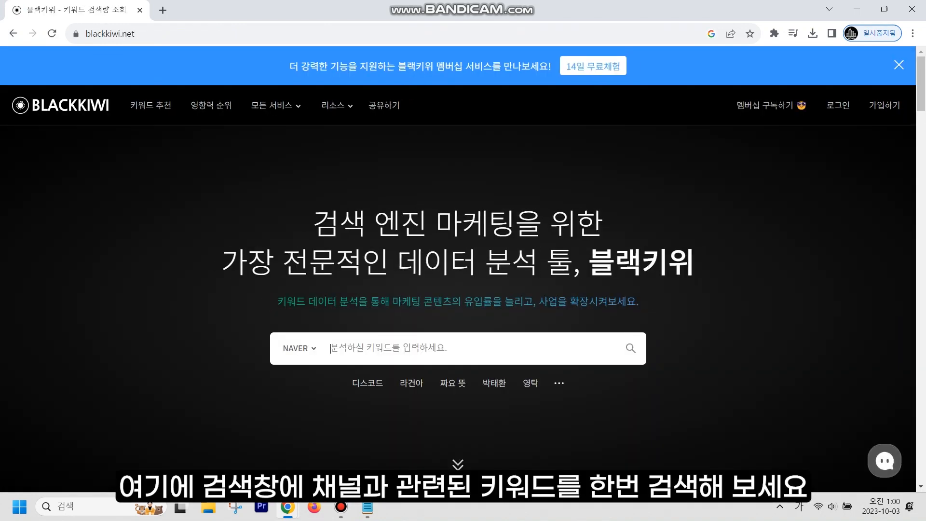
# - Analyse 자취요리 and scroll to its related keywords, topped by 닭요리 at 10,940
pyautogui.write('자취요리')
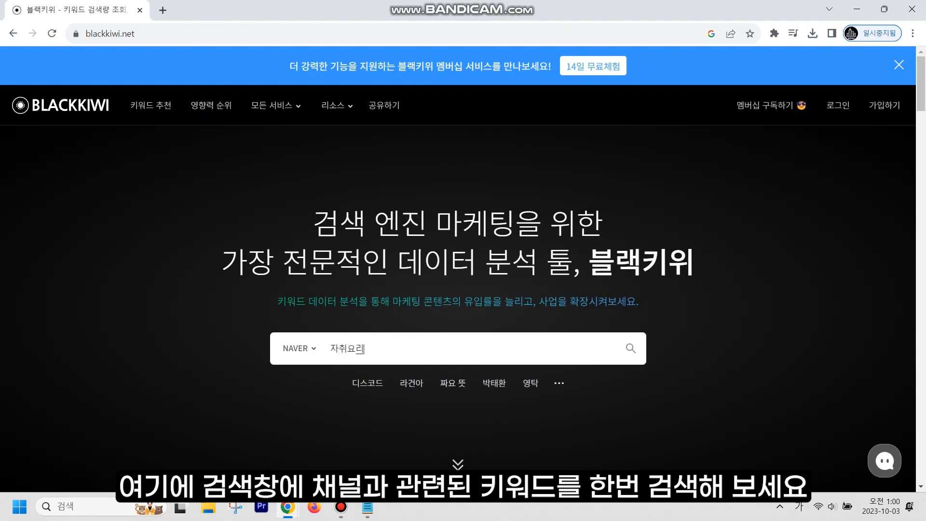
pyautogui.press('Return')
pyautogui.scroll(-8, 458, 304)
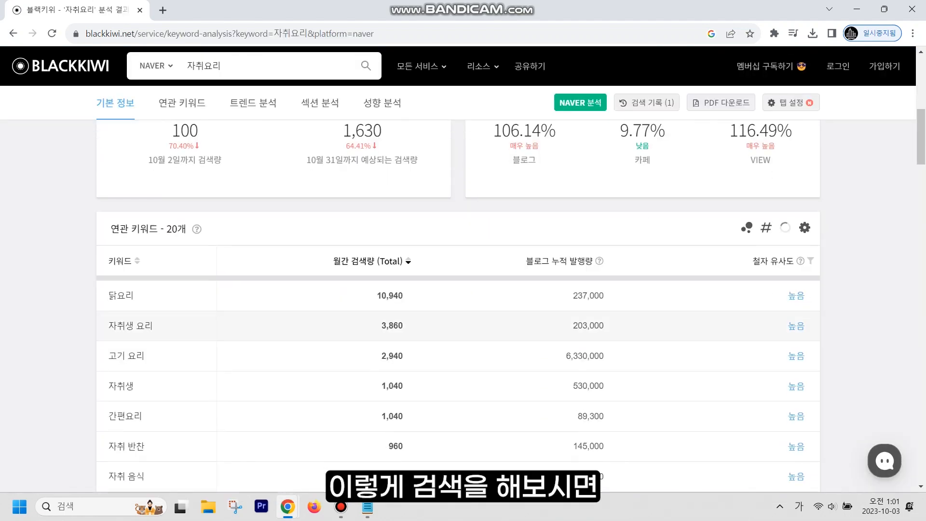
pyautogui.scroll(-1, 458, 295)
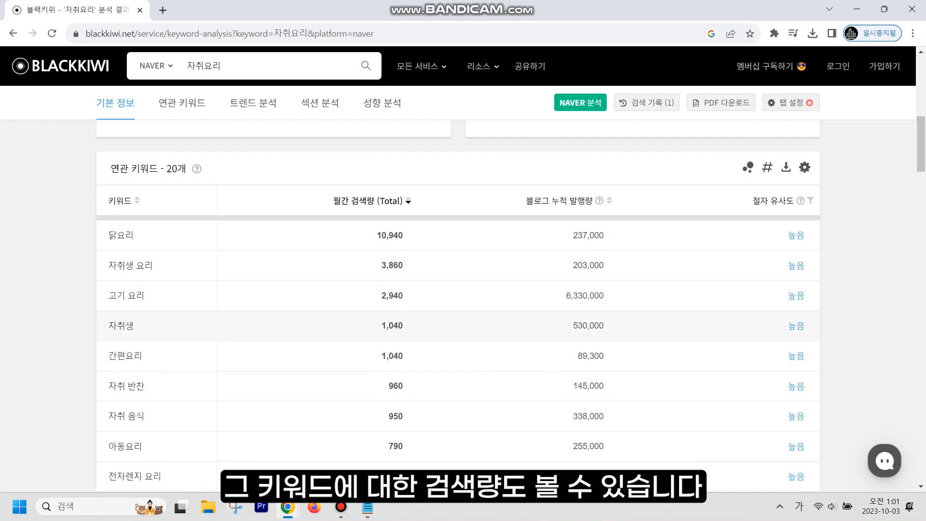
pyautogui.scroll(-1, 458, 304)
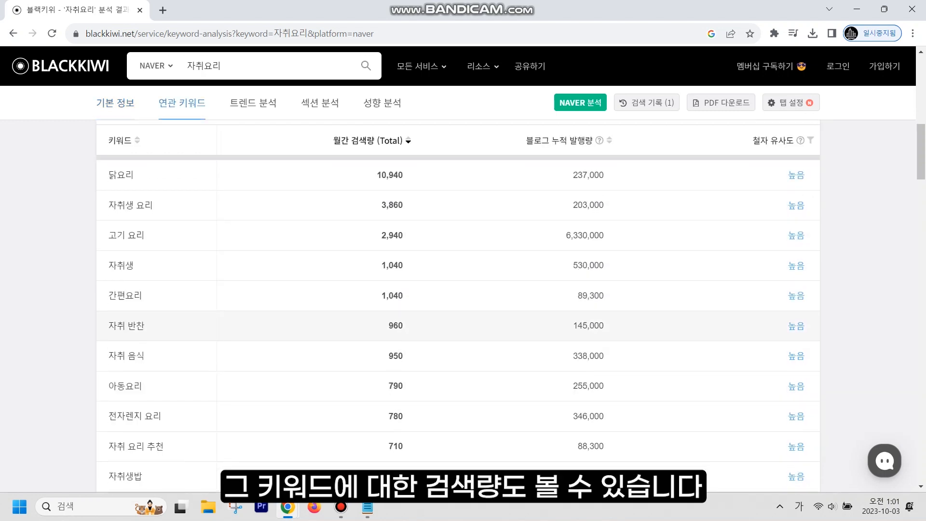
pyautogui.scroll(1, 458, 326)
pyautogui.click(367, 507)
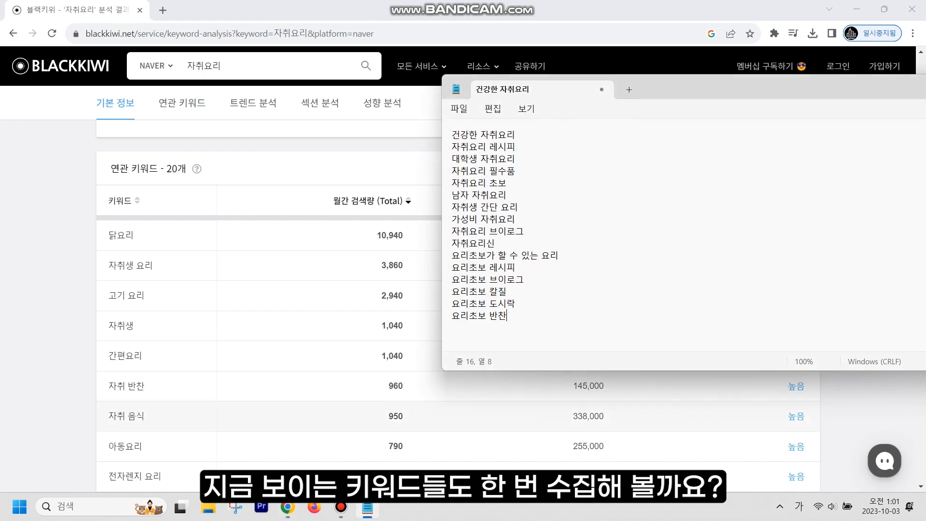
# - Append 닭요리, 자취생 요리, 고기 요리 and 자취생 to the keyword list
pyautogui.press('Return')
pyautogui.write('닭요리')
pyautogui.press('Return')
pyautogui.write('ㅈ자취생 요리')
pyautogui.press('Return')
pyautogui.write('고기 요리')
pyautogui.press('Return')
pyautogui.write('자취생')
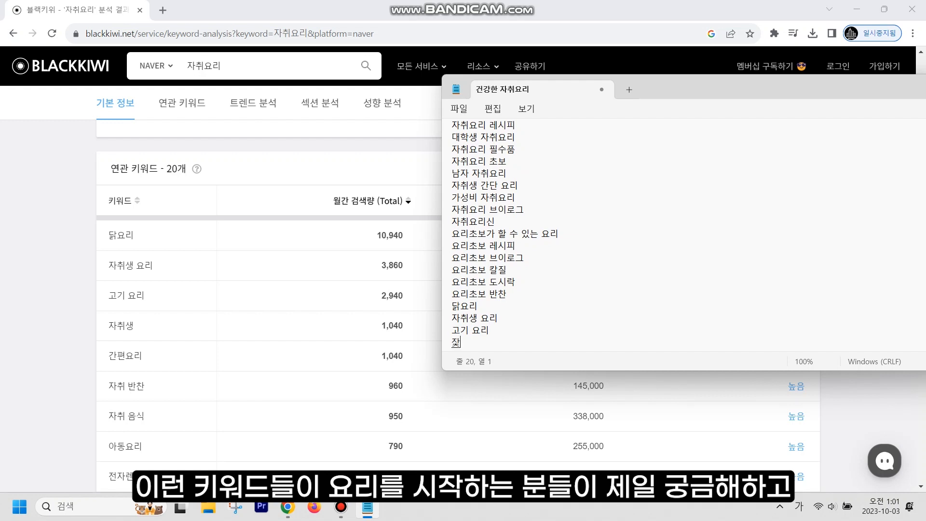
# - Add 간편요리, 자취 반찬 and 자취 음식, then move Notepad further left
pyautogui.press('Return')
pyautogui.write('간편요리')
pyautogui.press('Return')
pyautogui.write('자취')
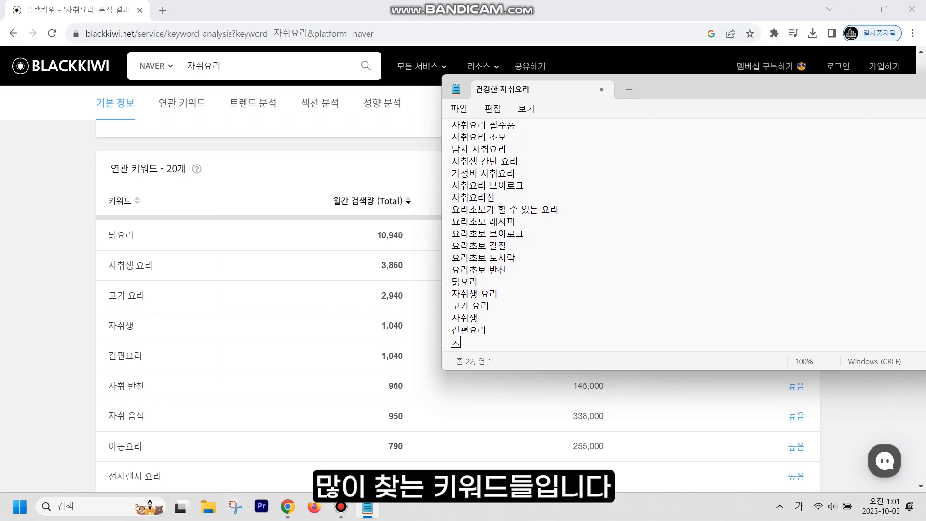
pyautogui.write(' 반찬')
pyautogui.press('Return')
pyautogui.write('자취 음ㅅ')
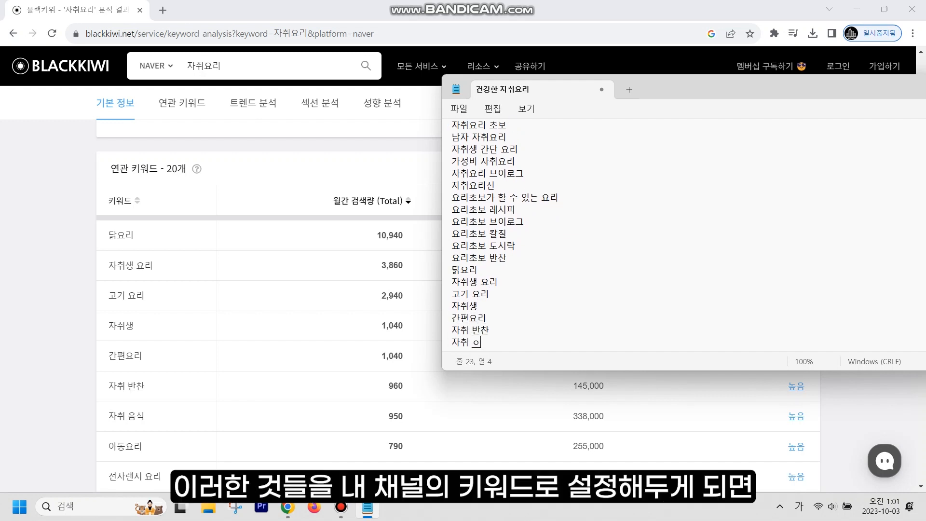
pyautogui.write('식')
pyautogui.press('Return')
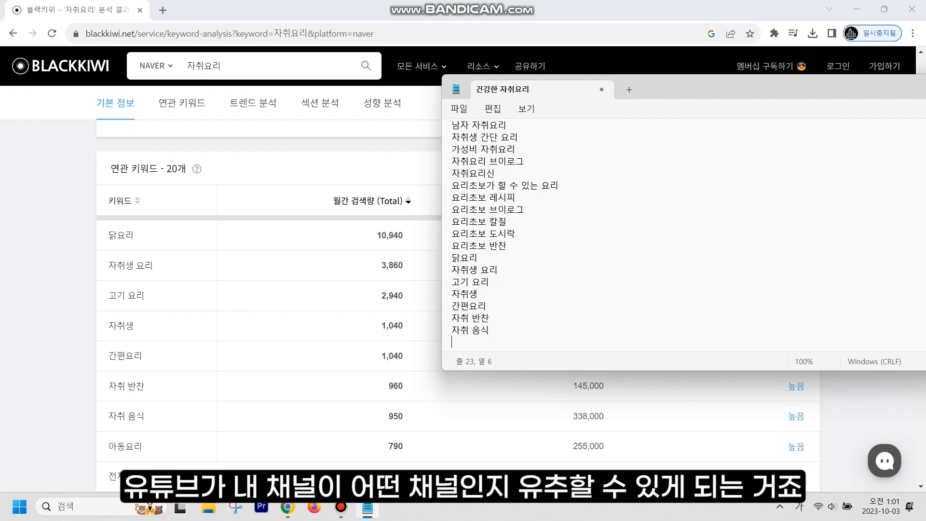
pyautogui.moveTo(648, 89); pyautogui.dragTo(536, 105)
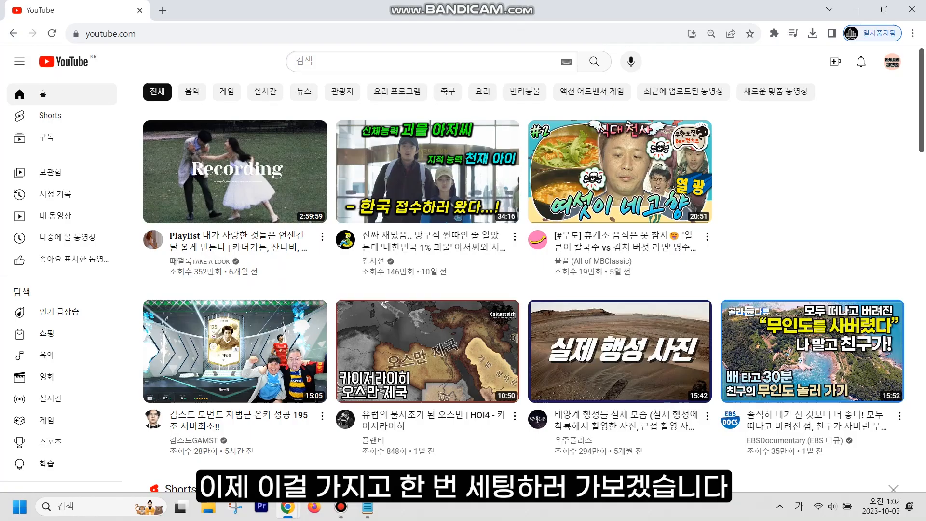
# - Go from the profile menu's 설정 to 채널 상태 및 기능, reaching the Studio 기본 정보 tab
pyautogui.click(892, 62)
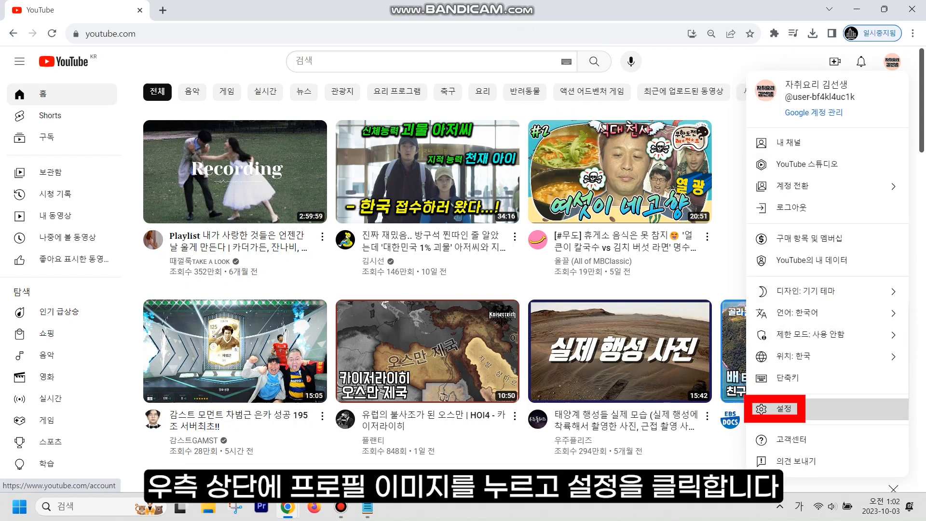
pyautogui.click(784, 409)
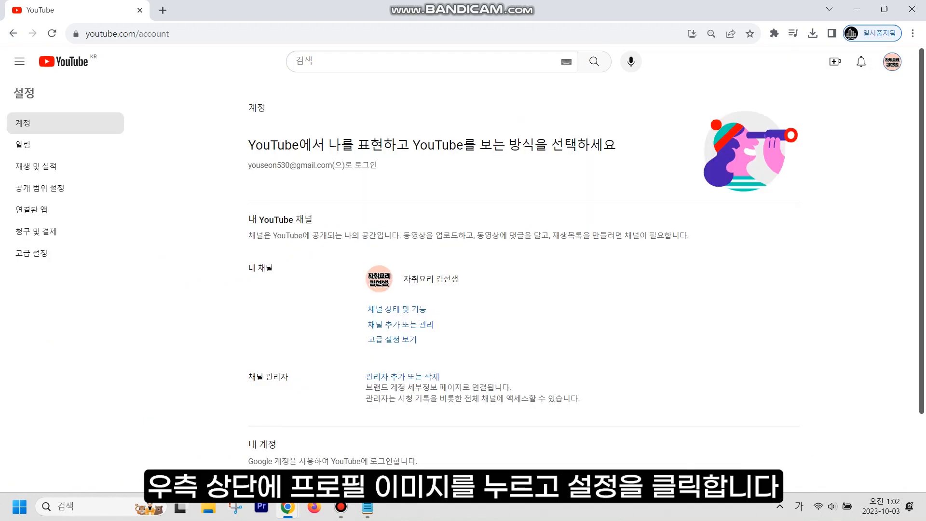
pyautogui.click(397, 309)
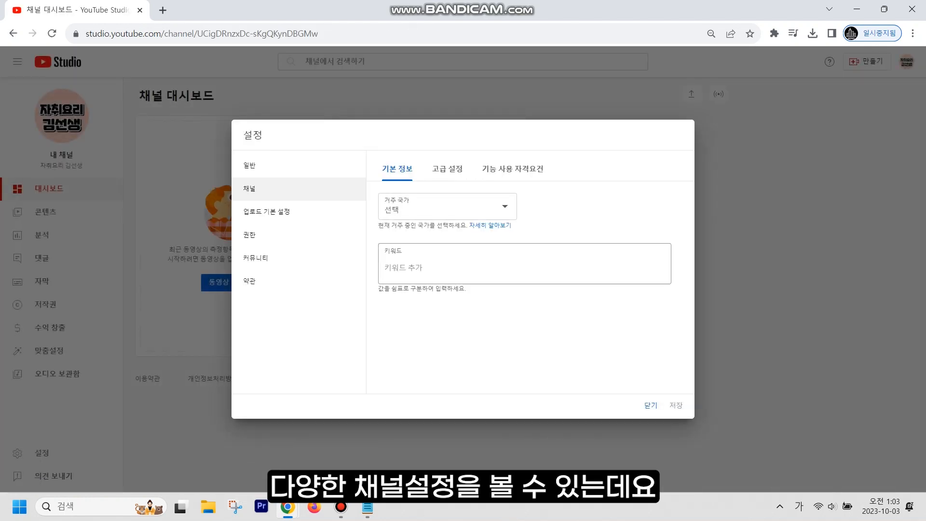
# - Copy 닭요리 from Notepad and add it as a channel keyword
pyautogui.click(385, 267)
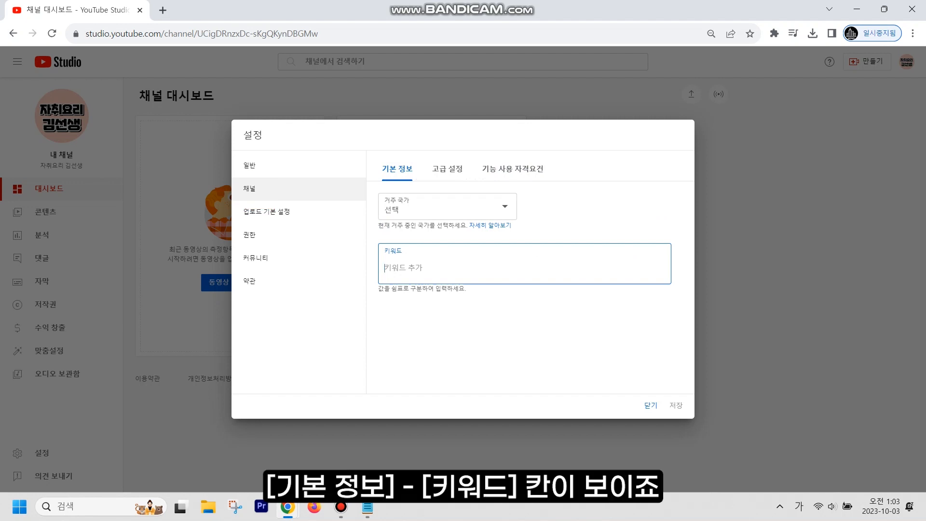
pyautogui.hotkey('alt', 'Tab')
pyautogui.moveTo(595, 101); pyautogui.dragTo(799, 102)
pyautogui.moveTo(543, 273); pyautogui.dragTo(543, 298)
pyautogui.hotkey('ctrl', 'c')
pyautogui.hotkey('alt', 'Tab')
pyautogui.hotkey('ctrl', 'v')
pyautogui.press('Return')
# - Paste more keywords from Notepad, adding 고기 요리 to the channel keywords
pyautogui.hotkey('alt', 'Tab')
pyautogui.hotkey('ctrl', 'c')
pyautogui.hotkey('alt', 'Tab')
pyautogui.hotkey('ctrl', 'v')
pyautogui.press('Return')
pyautogui.hotkey('alt', 'Tab')
pyautogui.hotkey('ctrl', 'c')
pyautogui.hotkey('alt', 'Tab')
pyautogui.hotkey('ctrl', 'v')
pyautogui.press('Return')
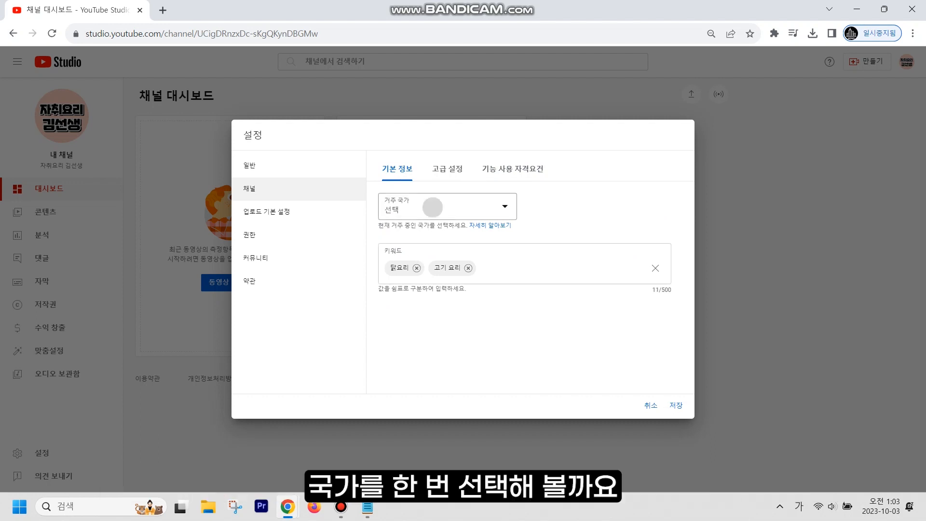
# - Set the channel's country of residence to 대한민국
pyautogui.click(430, 207)
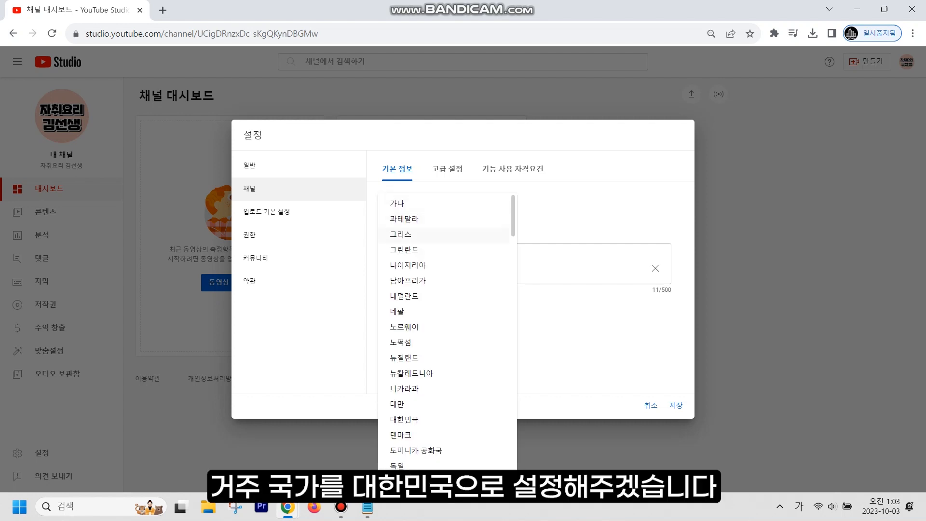
pyautogui.click(404, 419)
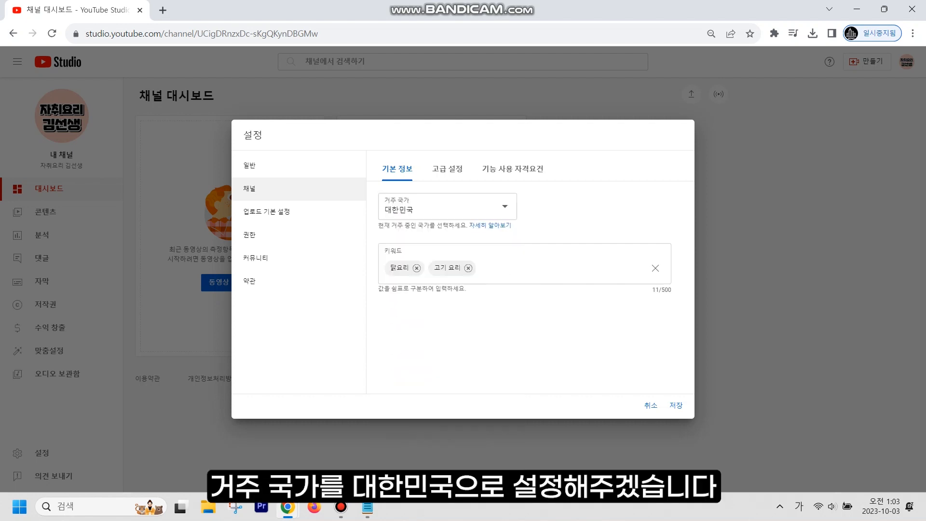
pyautogui.click(447, 169)
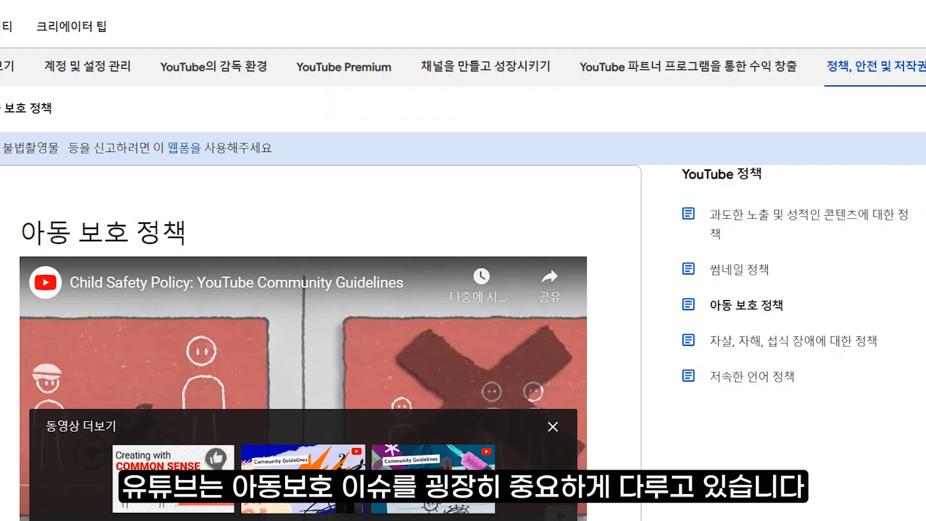
# - Choose '아니요, 이 채널을 아동용으로 설정하지 않겠습니다' for the channel audience
pyautogui.scroll(-5, 463, 260)
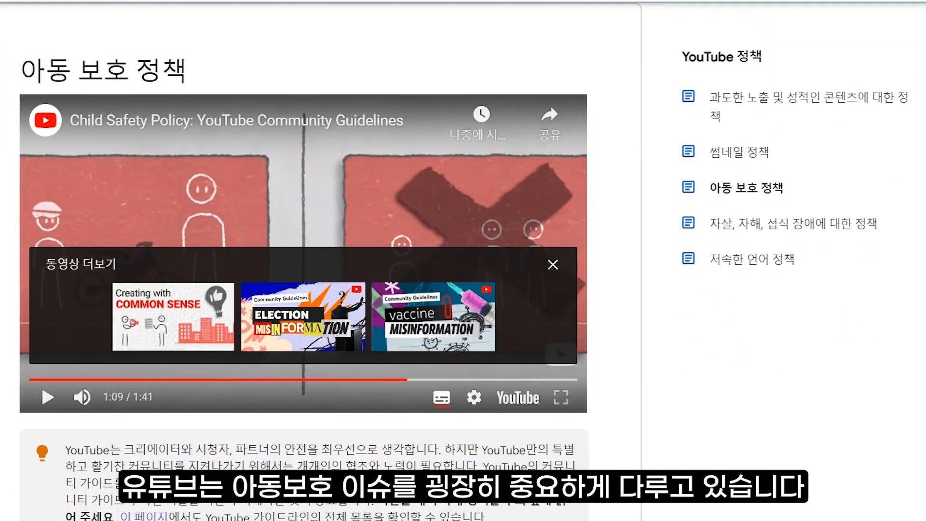
pyautogui.scroll(-10, 308, 261)
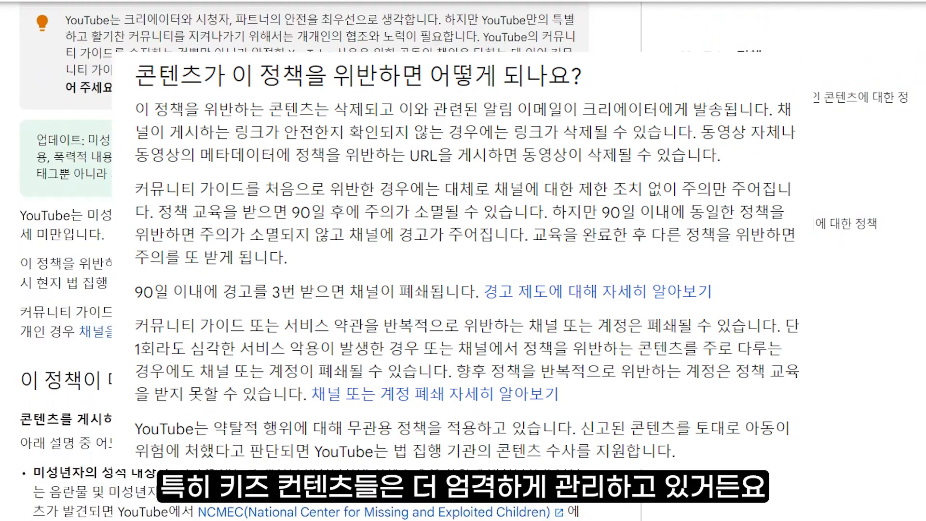
pyautogui.scroll(-6, 308, 261)
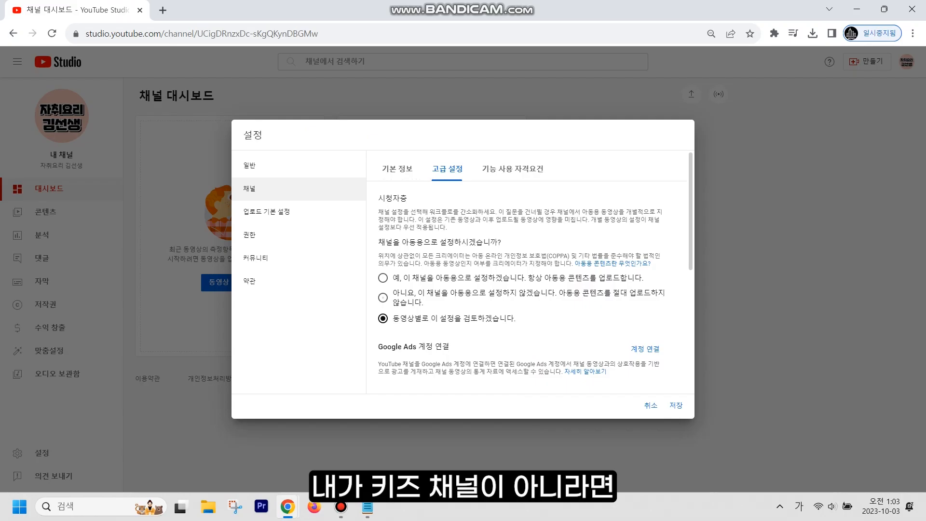
pyautogui.click(382, 298)
# - Bring up the 기능 사용 자격요건 feature eligibility levels
pyautogui.scroll(-4, 530, 284)
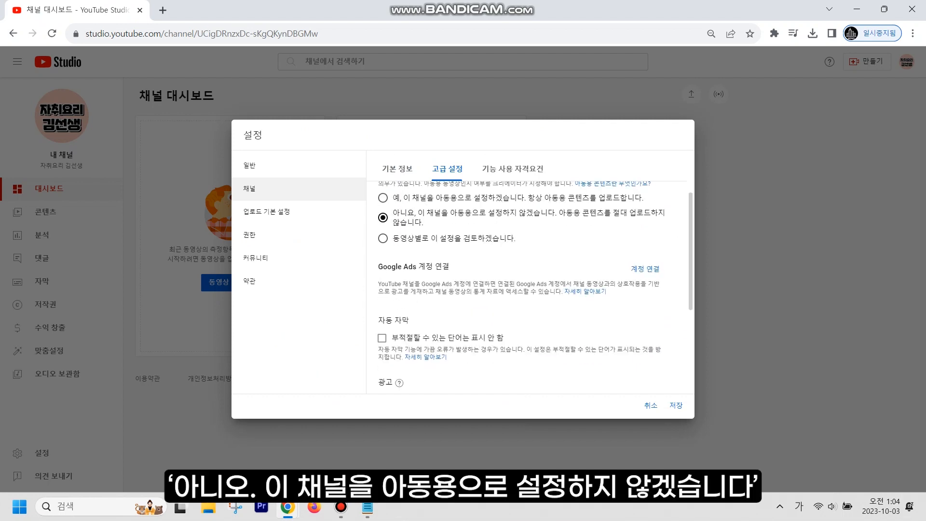
pyautogui.scroll(-2, 525, 284)
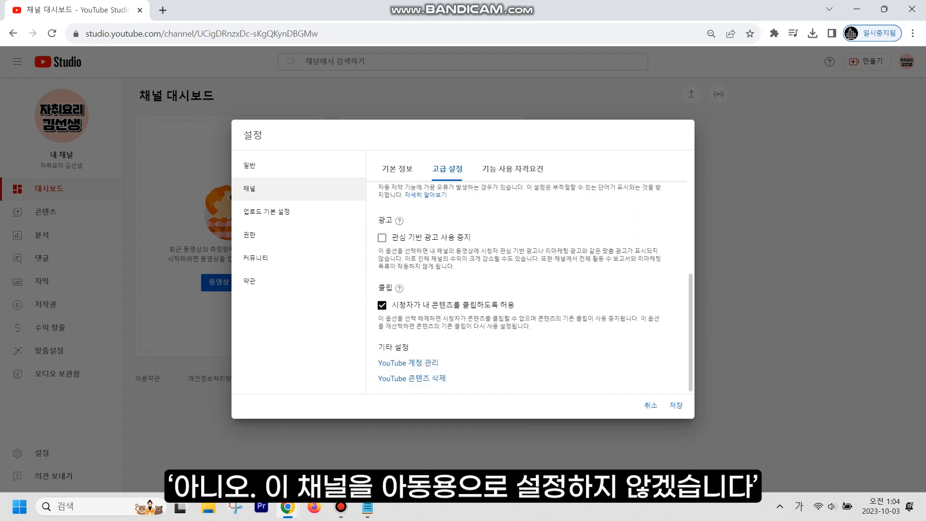
pyautogui.scroll(3, 525, 285)
pyautogui.scroll(3, 531, 285)
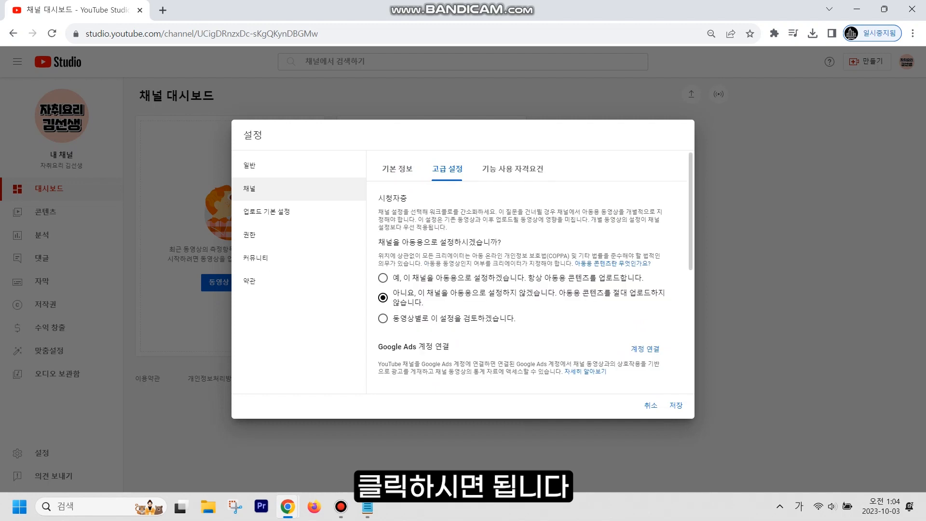
pyautogui.click(512, 168)
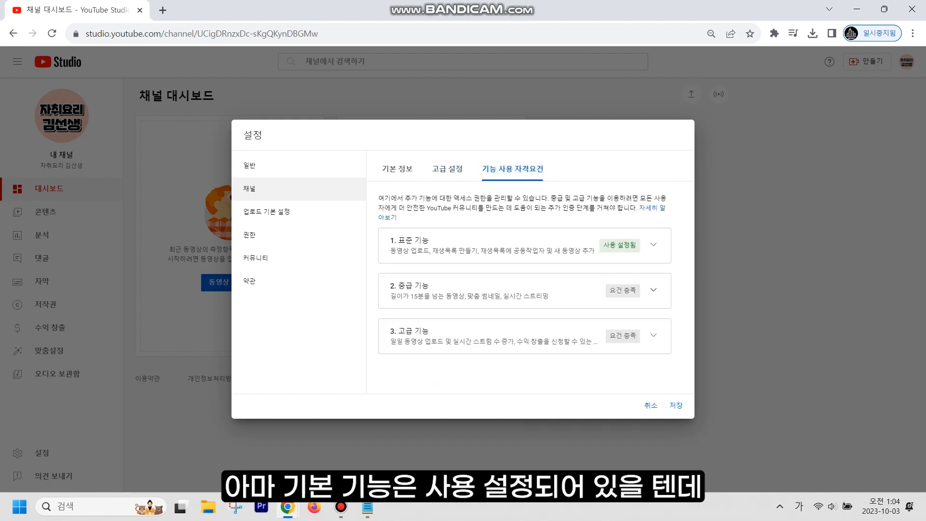
# - Expand 2. 중급 기능, start 전화번호 인증 in a new tab, then return to Studio
pyautogui.click(654, 289)
pyautogui.scroll(-2, 653, 290)
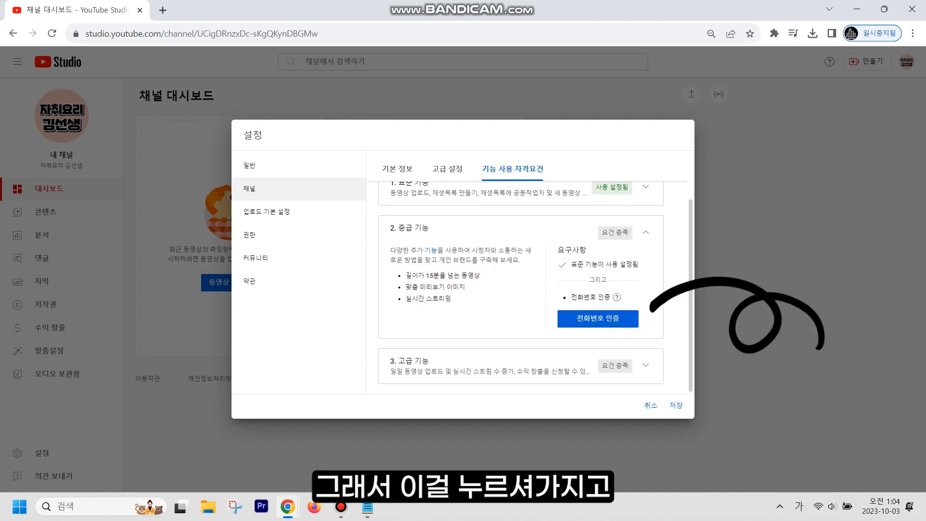
pyautogui.click(598, 319)
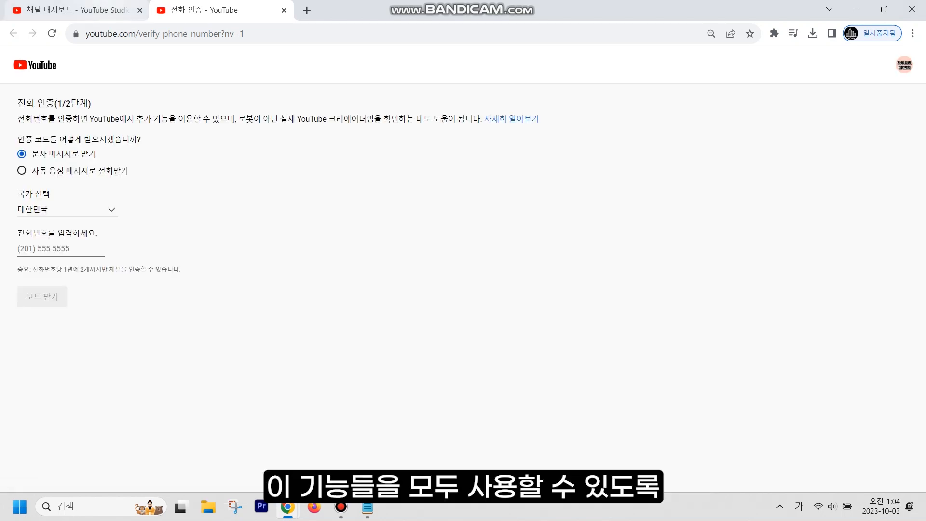
pyautogui.click(72, 10)
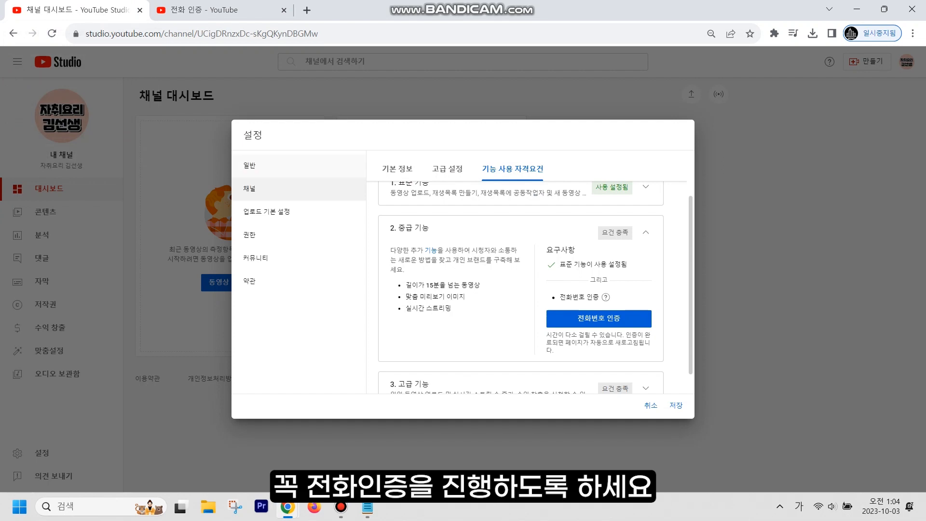
pyautogui.scroll(2, 521, 287)
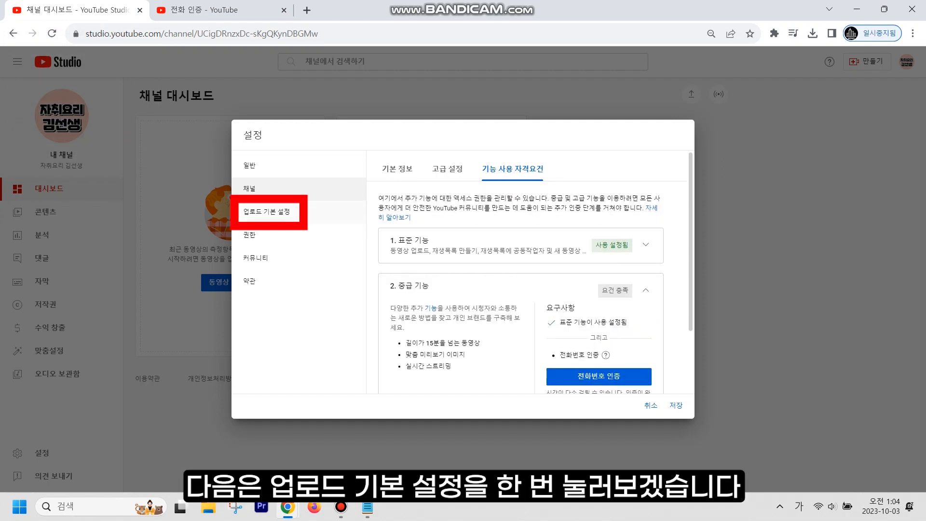
# - In upload defaults, write a 유튜브 촬영 장비 description listing SONY ZV-E10 and BOYA 핀마이크
pyautogui.click(267, 212)
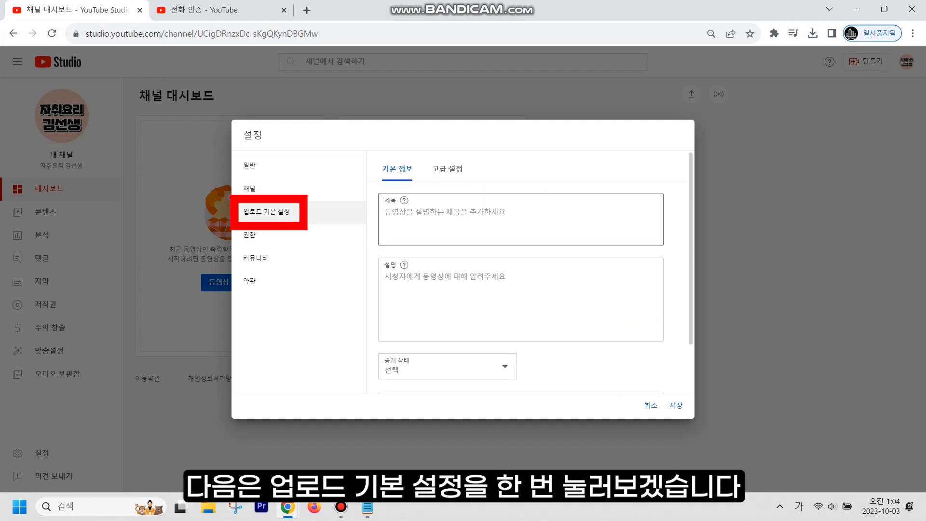
pyautogui.click(386, 212)
pyautogui.click(386, 277)
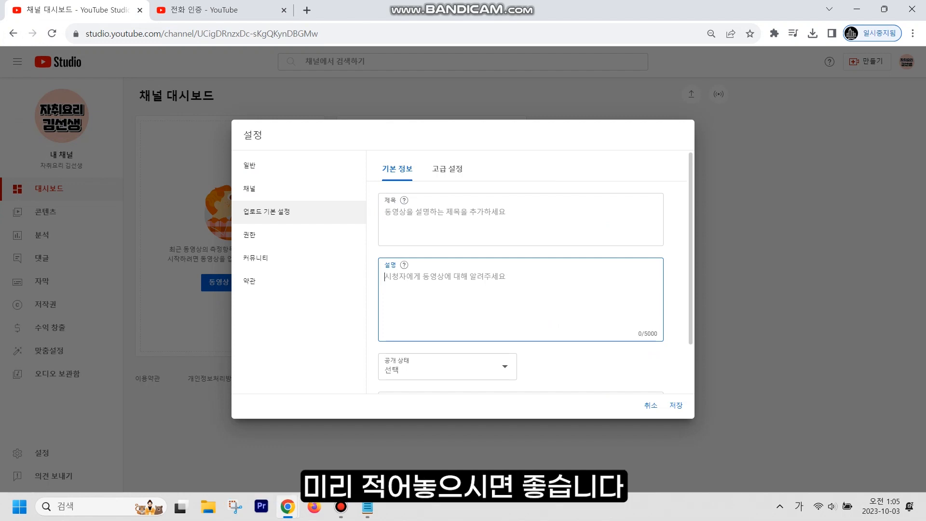
pyautogui.write('유튜브 촬영')
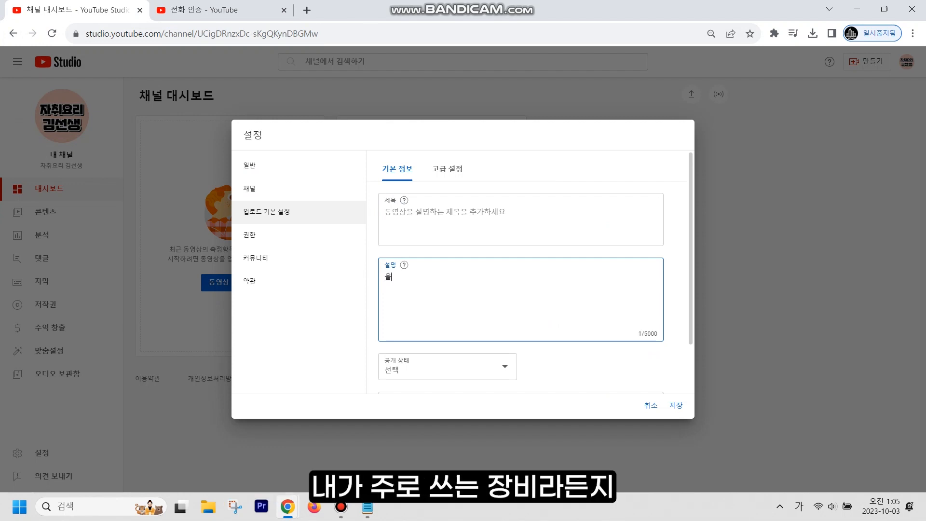
pyautogui.write(' 장비')
pyautogui.press('Hangul')
pyautogui.write('son')
pyautogui.press('BackSpace')
pyautogui.press('BackSpace')
pyautogui.press('BackSpace')
pyautogui.press('capslock')
pyautogui.write('SON')
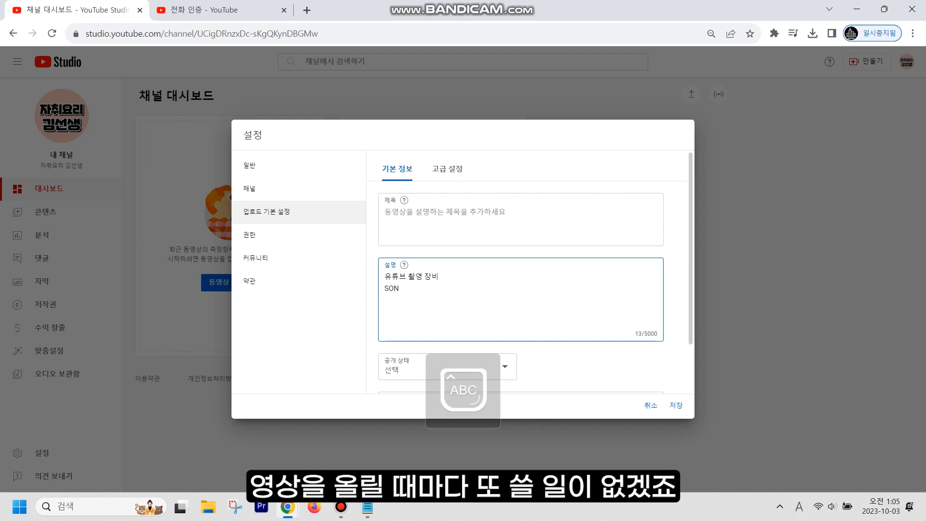
pyautogui.write('Y ZV-E10')
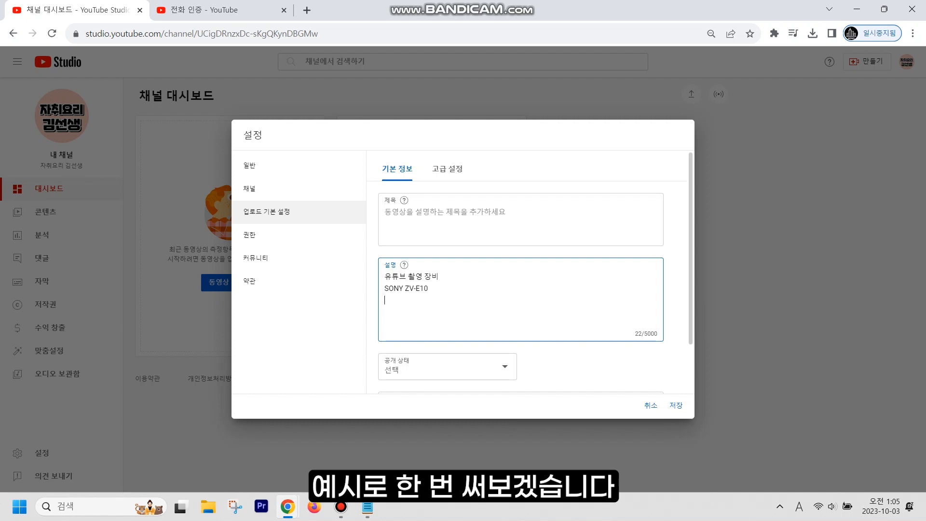
pyautogui.write('BOYA  VLS')
pyautogui.press('BackSpace')
pyautogui.press('BackSpace')
pyautogui.press('BackSpace')
pyautogui.press('Hangul')
pyautogui.write('ㅍ니')
pyautogui.press('BackSpace')
pyautogui.press('BackSpace')
pyautogui.press('BackSpace')
pyautogui.write('핀마이크')
# - Add an 이메일 문의 line followed by the business contact e-mail address
pyautogui.press('Return')
pyautogui.press('Return')
pyautogui.write('이')
pyautogui.press('BackSpace')
pyautogui.write('비즈니스문')
pyautogui.press('BackSpace')
pyautogui.press('BackSpace')
pyautogui.press('BackSpace')
pyautogui.press('BackSpace')
pyautogui.press('BackSpace')
pyautogui.write('이메일 문의')
pyautogui.press('Return')
pyautogui.press('Hangul')
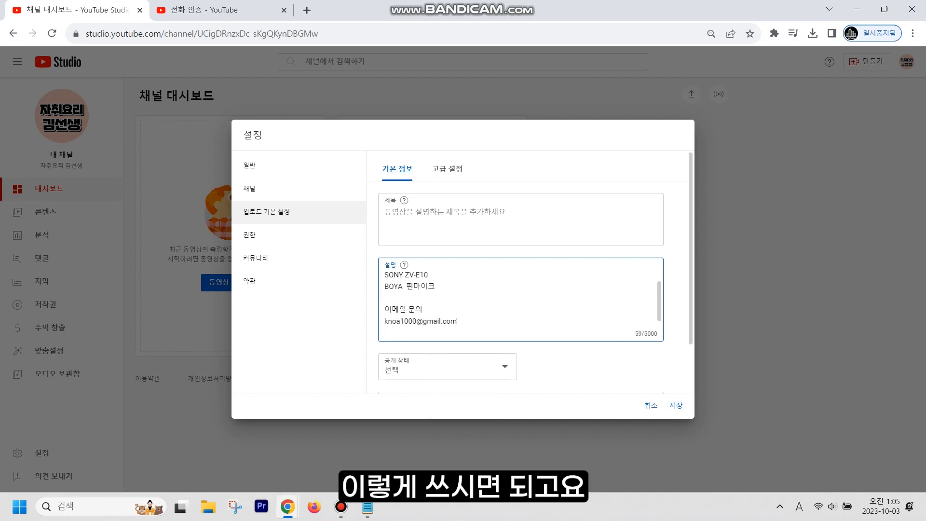
# - Open the default visibility choices and close them without picking one
pyautogui.scroll(1, 517, 304)
pyautogui.scroll(-1, 517, 304)
pyautogui.click(425, 367)
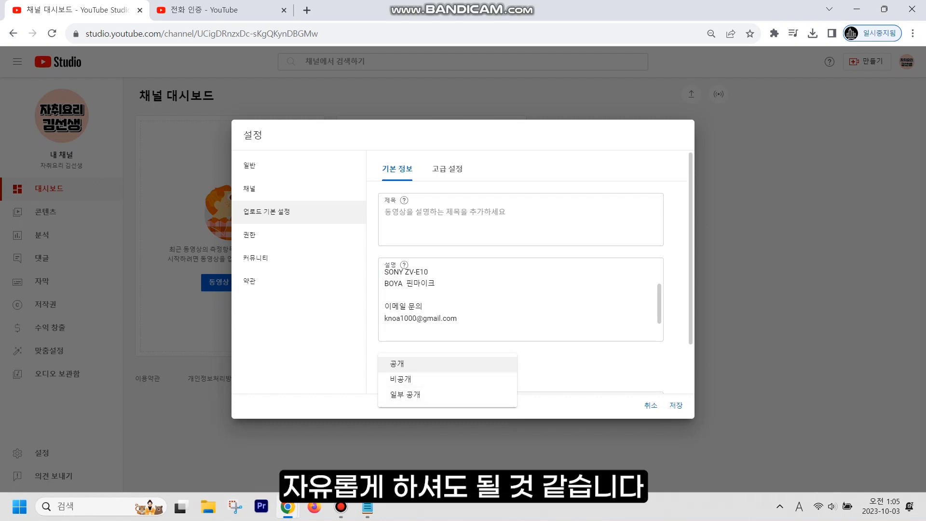
pyautogui.click(569, 362)
pyautogui.scroll(-2, 569, 362)
# - Copy 요리초보 칼질 from the Notepad keyword list and add it as a default tag
pyautogui.click(385, 357)
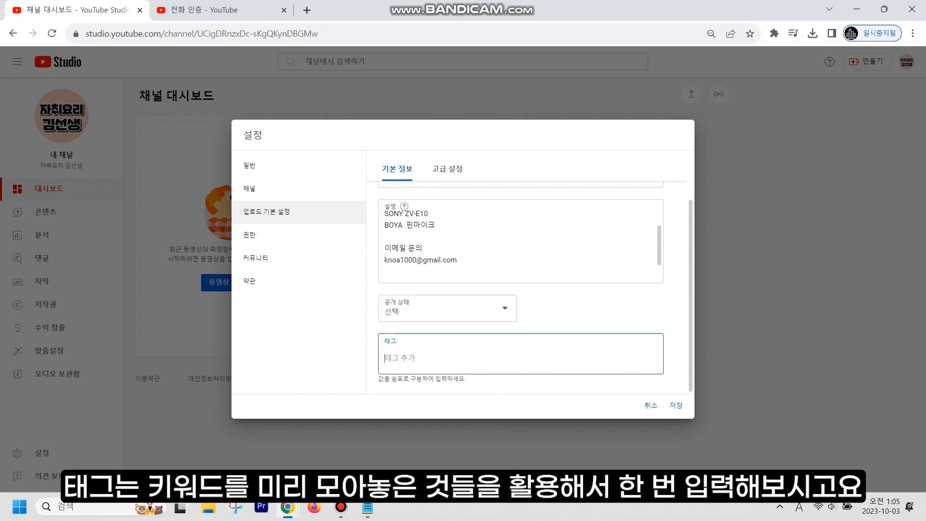
pyautogui.click(367, 507)
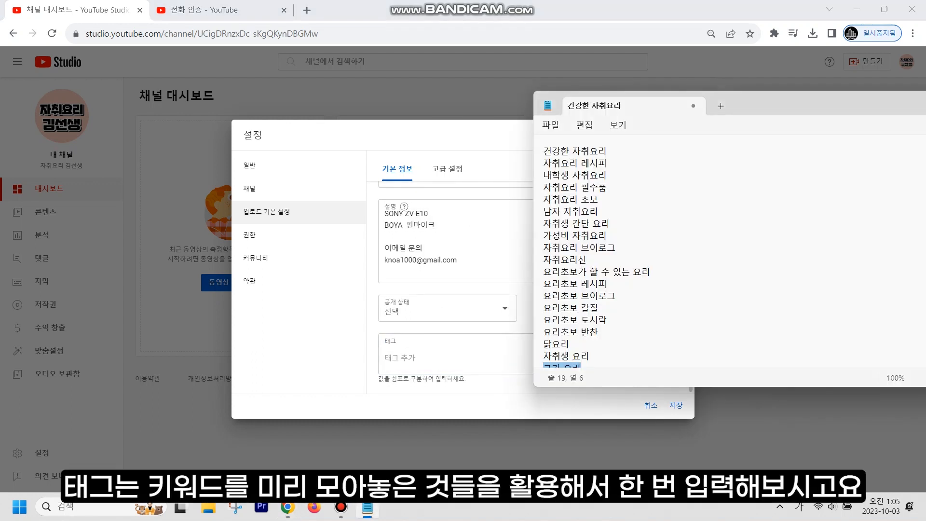
pyautogui.moveTo(598, 308); pyautogui.dragTo(543, 308)
pyautogui.hotkey('ctrl', 'c')
pyautogui.hotkey('alt', 'Tab')
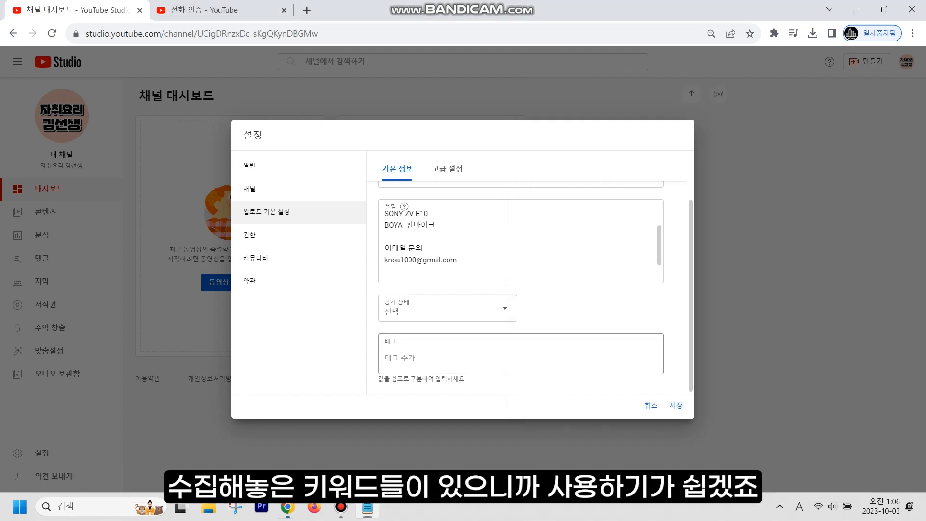
pyautogui.hotkey('ctrl', 'v')
pyautogui.press('Return')
# - Copy the next keyword, 요리초보 도시락, from the list and add it as a tag
pyautogui.hotkey('alt', 'Tab')
pyautogui.press('Down')
pyautogui.hotkey('shift', 'End')
pyautogui.hotkey('ctrl', 'c')
pyautogui.hotkey('alt', 'Tab')
pyautogui.hotkey('ctrl', 'v')
pyautogui.press('Return')
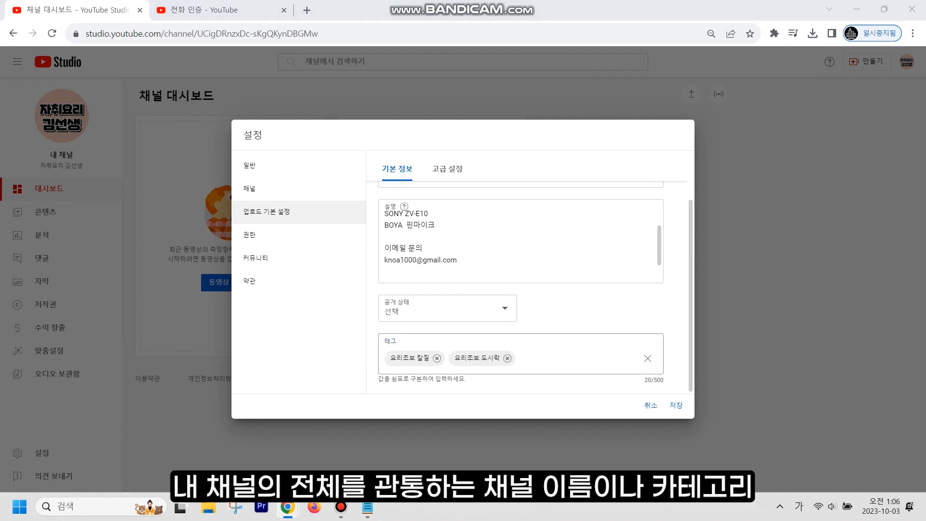
# - Add 자취생 from the keyword list as a tag, then remove the 요리초보 칼질 tag
pyautogui.hotkey('alt', 'Tab')
pyautogui.scroll(-2, 596, 250)
pyautogui.press('Down')
pyautogui.press('Down')
pyautogui.press('Down')
pyautogui.press('Down')
pyautogui.press('Down')
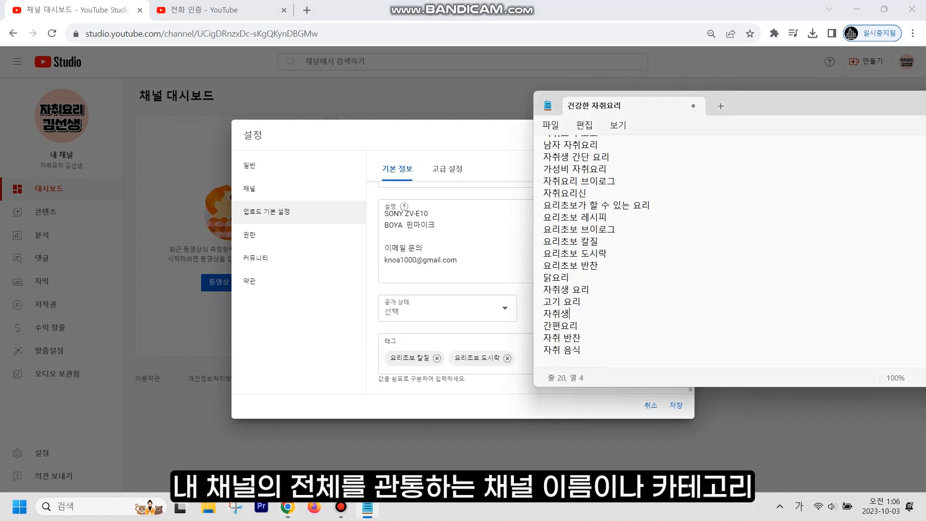
pyautogui.hotkey('shift', 'End')
pyautogui.hotkey('ctrl', 'c')
pyautogui.hotkey('alt', 'Tab')
pyautogui.hotkey('ctrl', 'v')
pyautogui.press('Return')
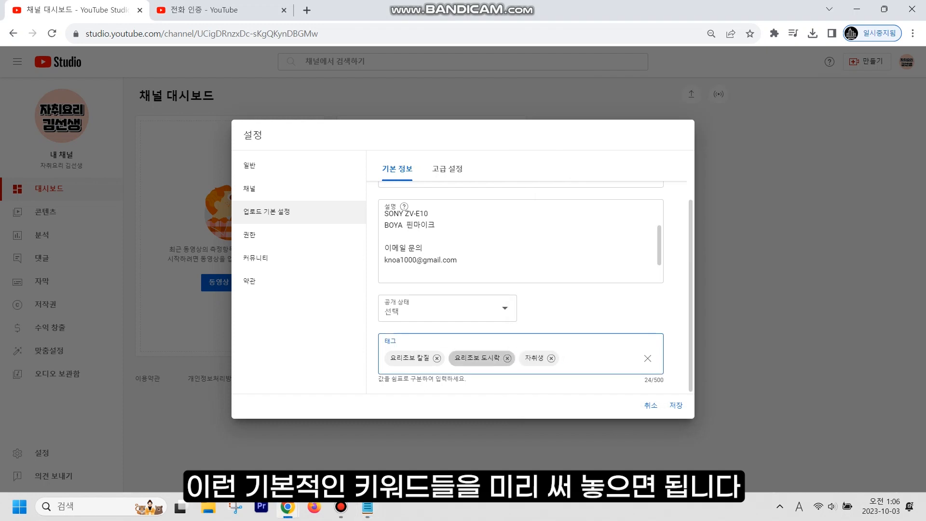
pyautogui.click(437, 358)
pyautogui.scroll(1, 521, 270)
# - Set the default category to 노하우/스타일 in the advanced upload defaults
pyautogui.click(447, 169)
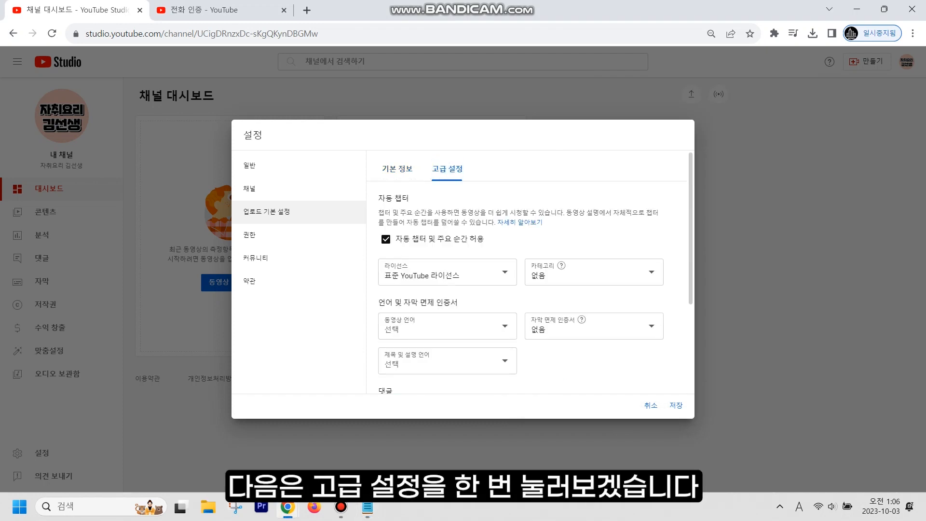
pyautogui.click(593, 272)
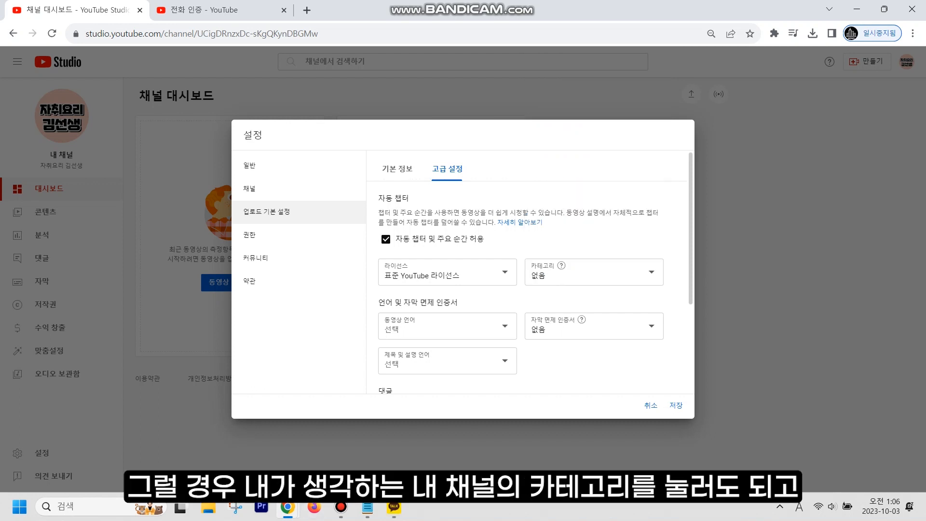
pyautogui.click(570, 271)
pyautogui.scroll(-1, 593, 164)
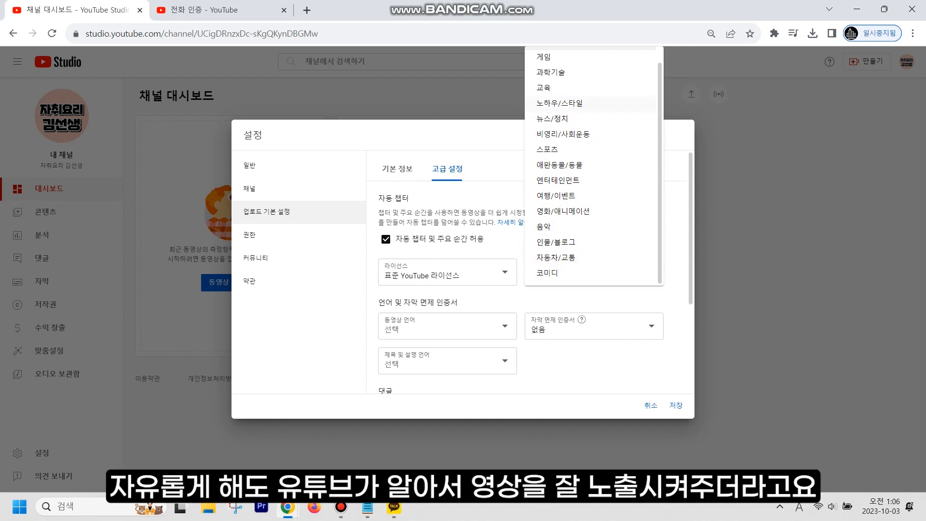
pyautogui.click(560, 102)
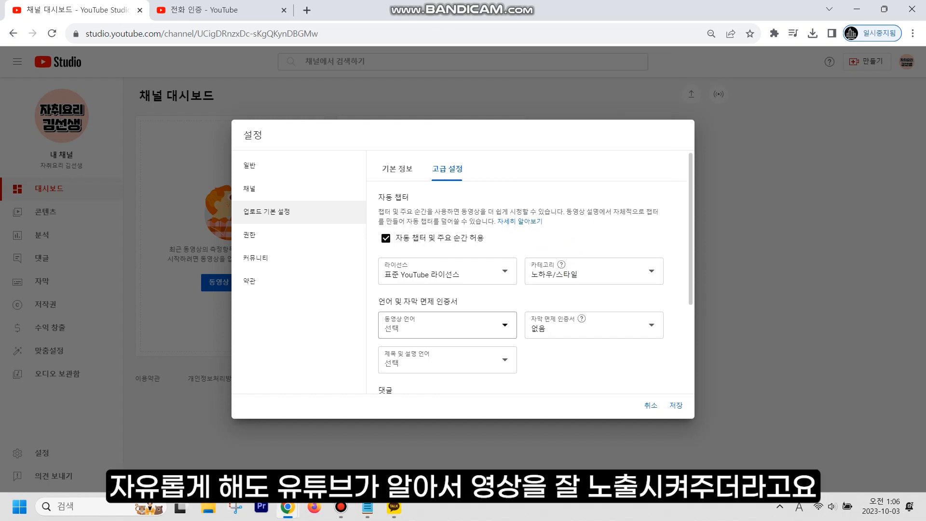
pyautogui.scroll(-1, 447, 309)
pyautogui.scroll(-1, 447, 289)
# - Set the default video language to 한국어 and save the upload defaults
pyautogui.click(448, 275)
pyautogui.scroll(-20, 448, 355)
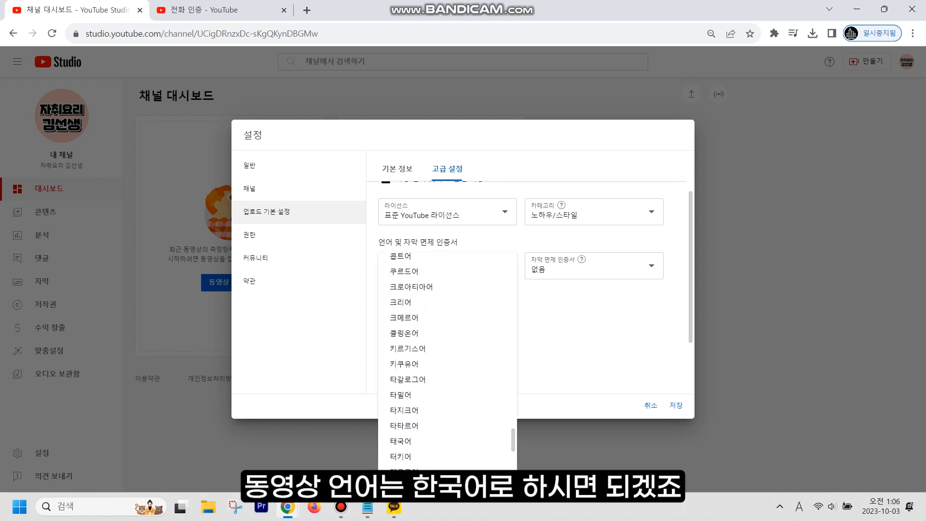
pyautogui.scroll(-9, 447, 383)
pyautogui.click(425, 341)
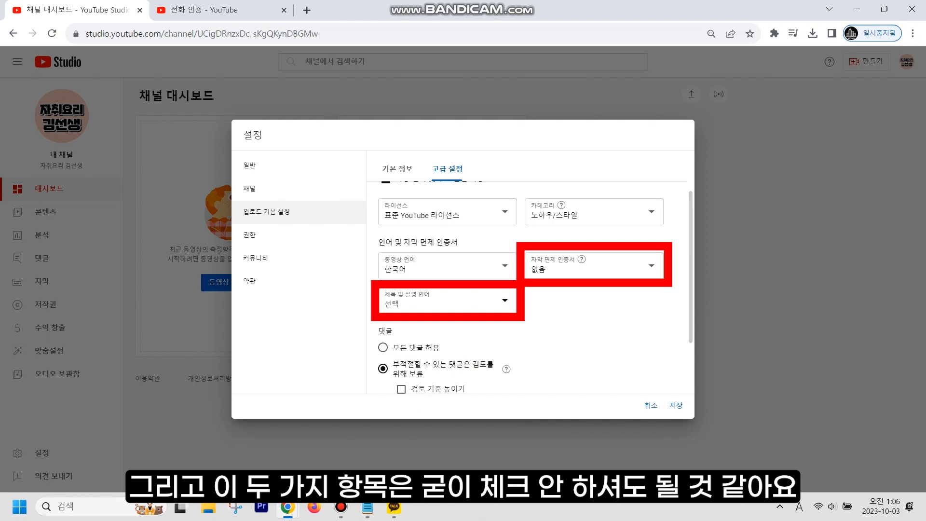
pyautogui.scroll(-2, 530, 289)
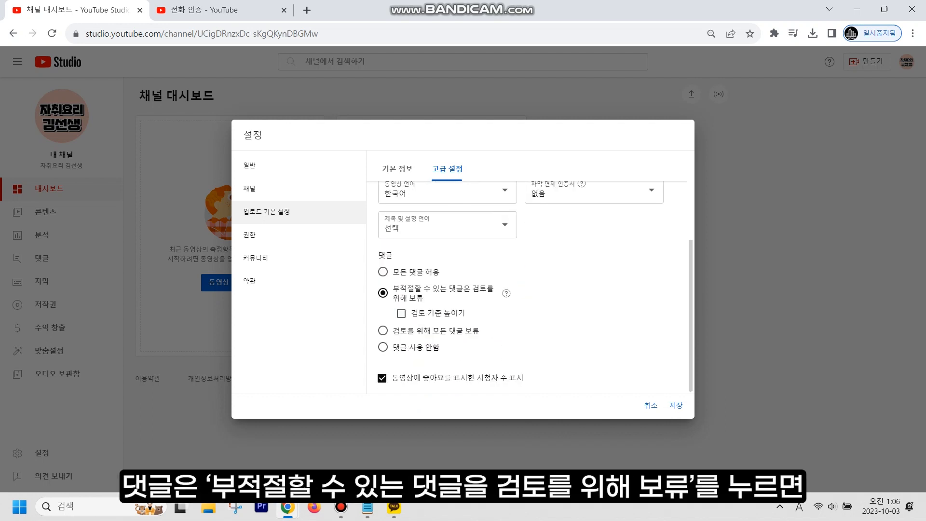
pyautogui.moveTo(507, 294)
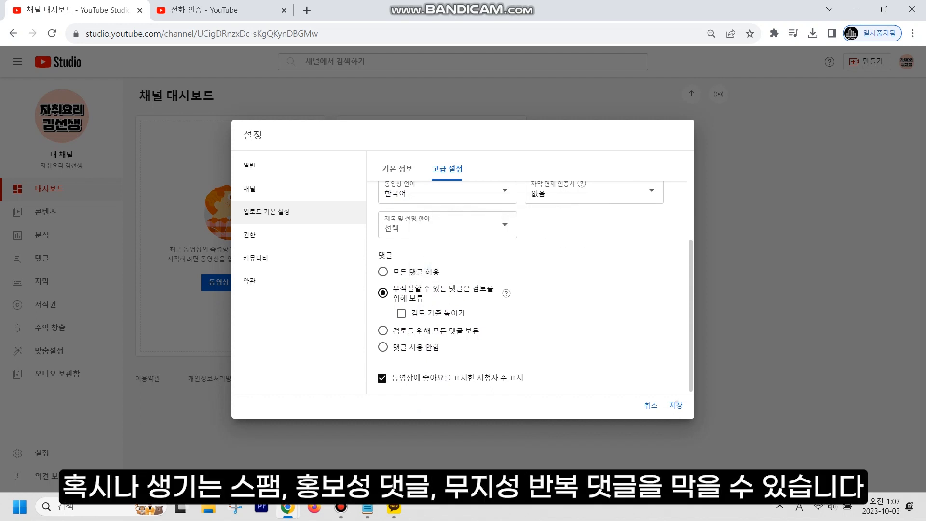
pyautogui.click(676, 405)
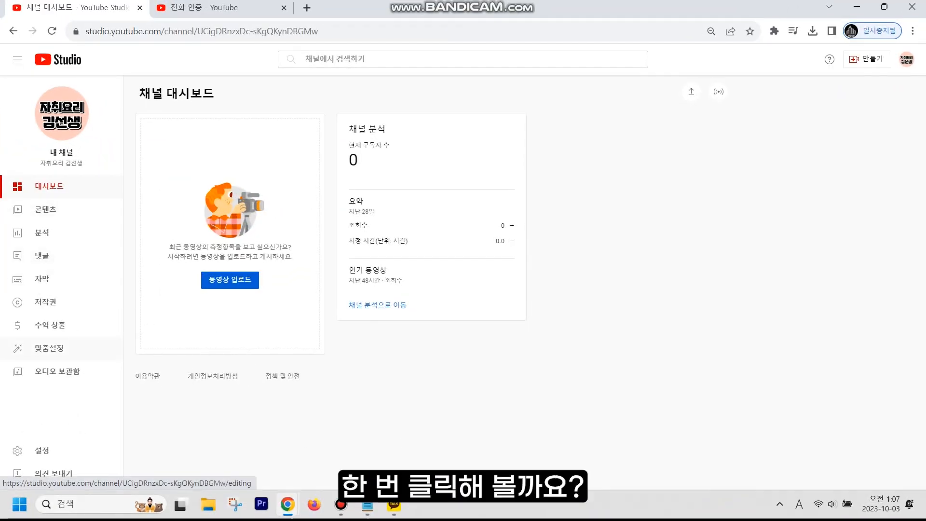
# - Go to the channel 맞춤설정 (Customization) page from the sidebar
pyautogui.click(48, 348)
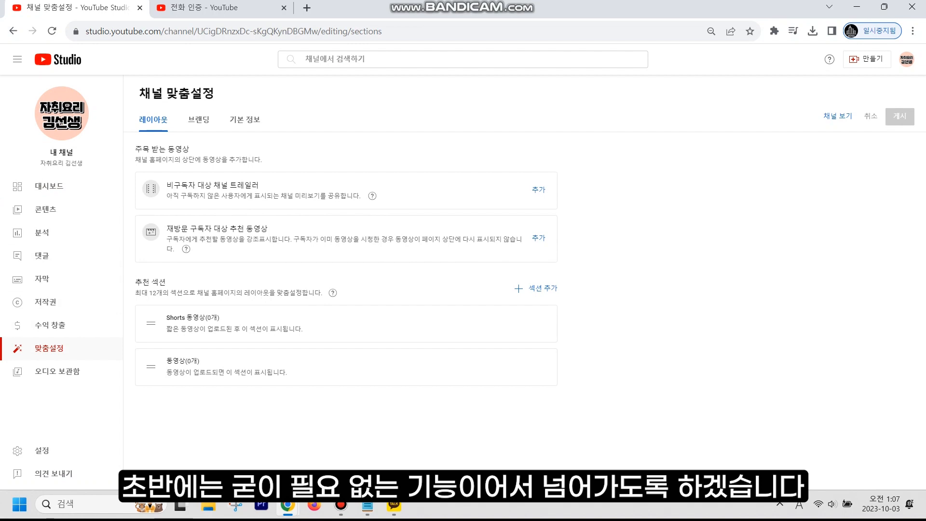
# - Check the 브랜딩 tab, then switch to 기본 정보 to see name, handle and description
pyautogui.click(198, 120)
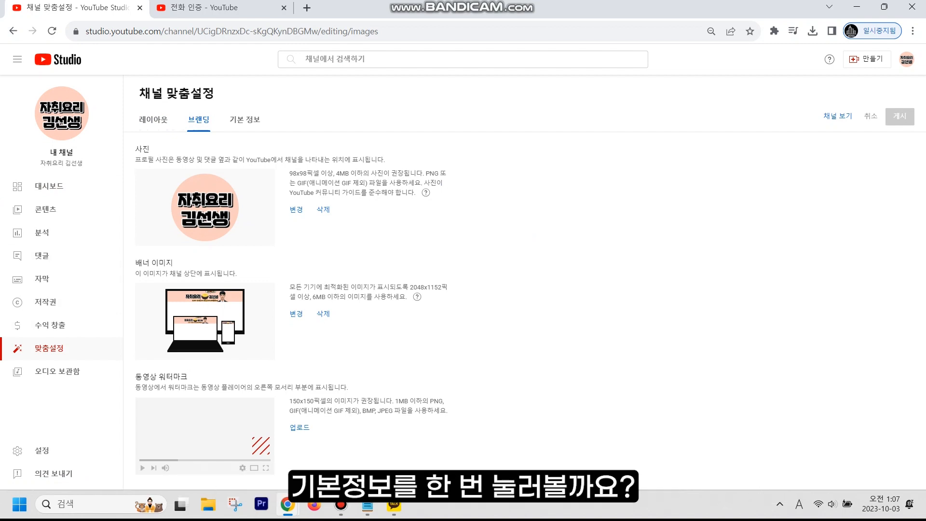
pyautogui.click(244, 120)
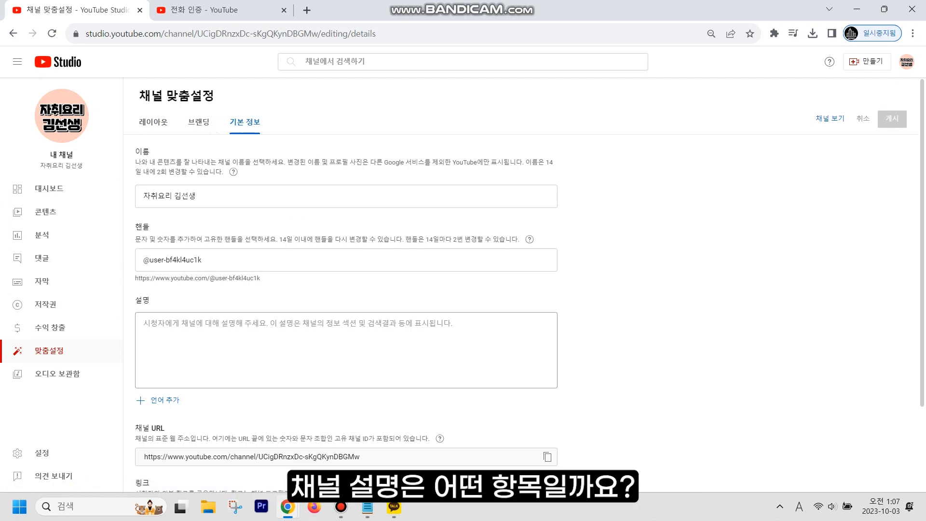
# - Write the description line '자취생들이 혼자서도 요리할 수 있게 쉽고 빠르게 알려주는 요리 채널!'
pyautogui.click(144, 323)
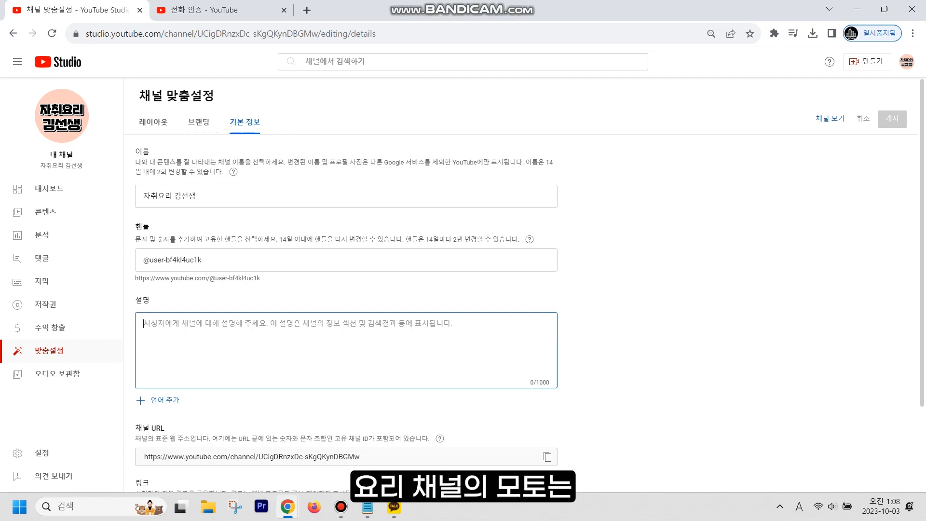
pyautogui.write('wkcn')
pyautogui.press('BackSpace')
pyautogui.press('BackSpace')
pyautogui.press('BackSpace')
pyautogui.press('BackSpace')
pyautogui.press('Hangul')
pyautogui.write('잧취생들이 혼자서되')
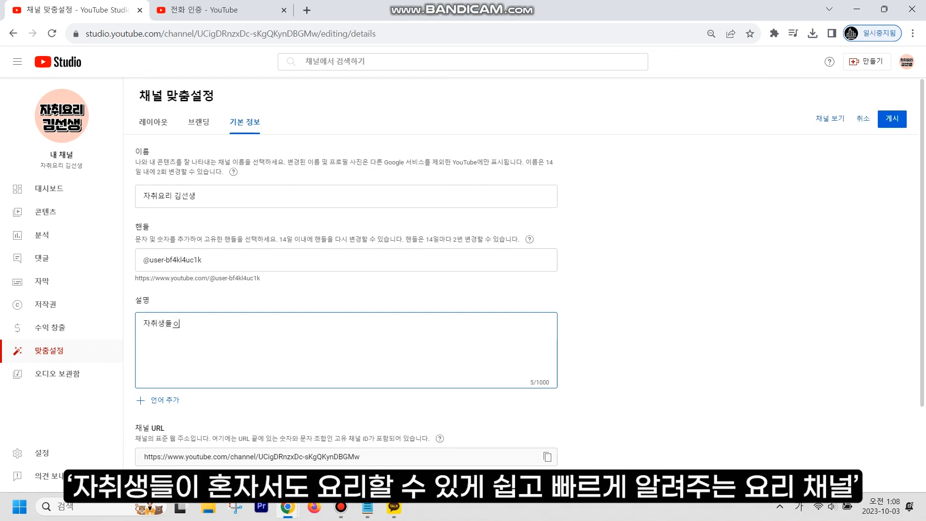
pyautogui.press('BackSpace')
pyautogui.write('요리할 수 있ㄱ')
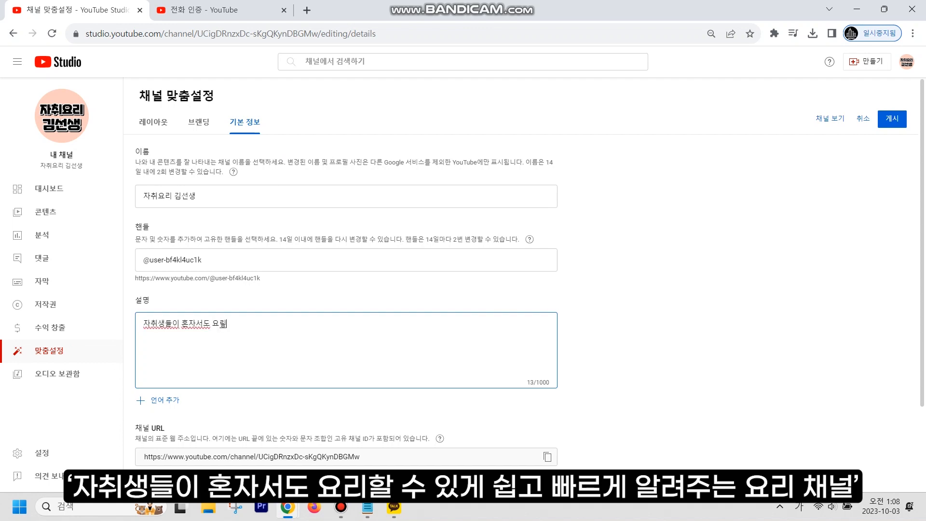
pyautogui.write('게 쉽고 빨')
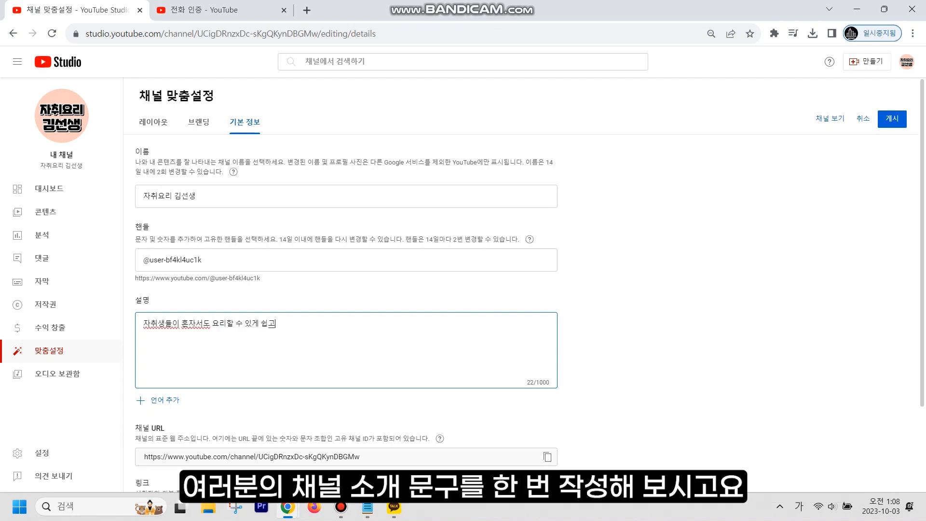
pyautogui.write('르게 알려주는 요리 채너')
pyautogui.write('ㄹ')
pyautogui.write('!')
# - Add a '유튜버 소개' heading with '자취 생활 10년차! 모든 간편 요리 레시피를 익힌 노하우를 공개한다'
pyautogui.press('Return')
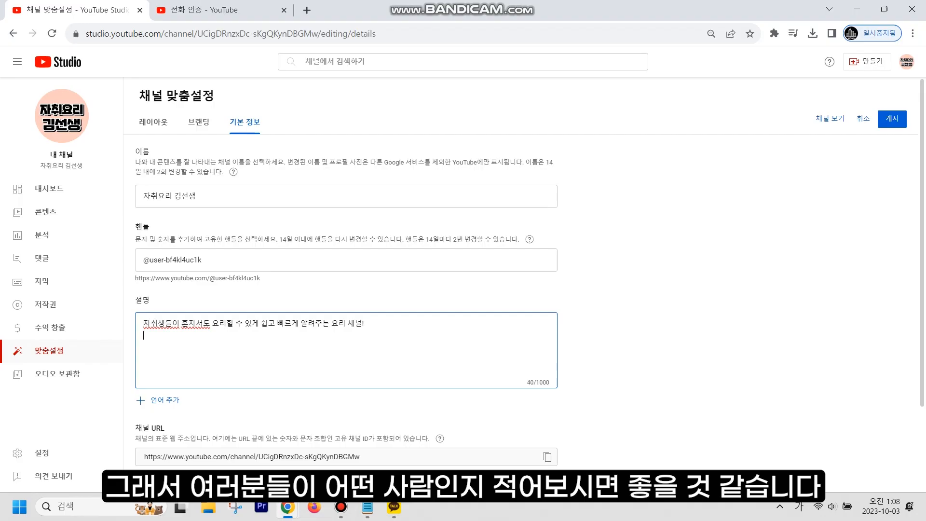
pyautogui.press('Return')
pyautogui.write('유튜버 소개')
pyautogui.press('Return')
pyautogui.write('자취 생활 1')
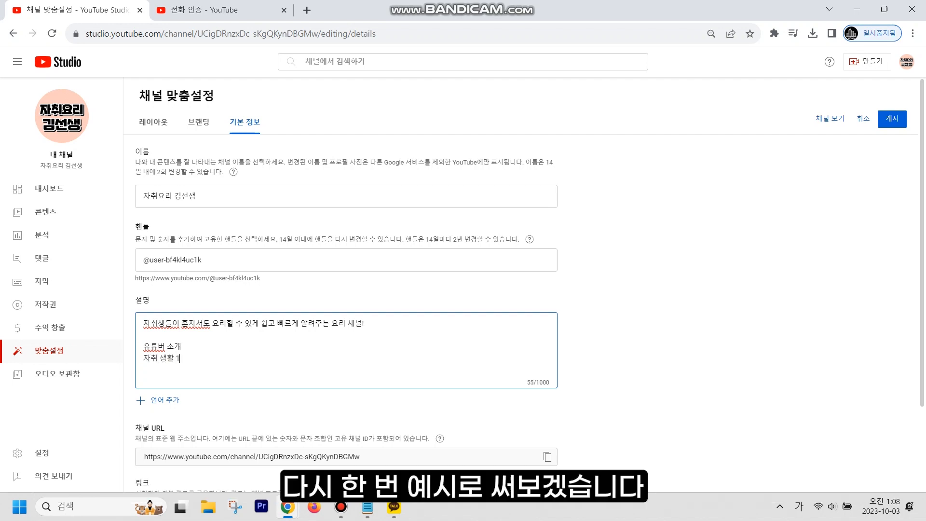
pyautogui.write('0년차! 모든 간편 요리 레시피를 익')
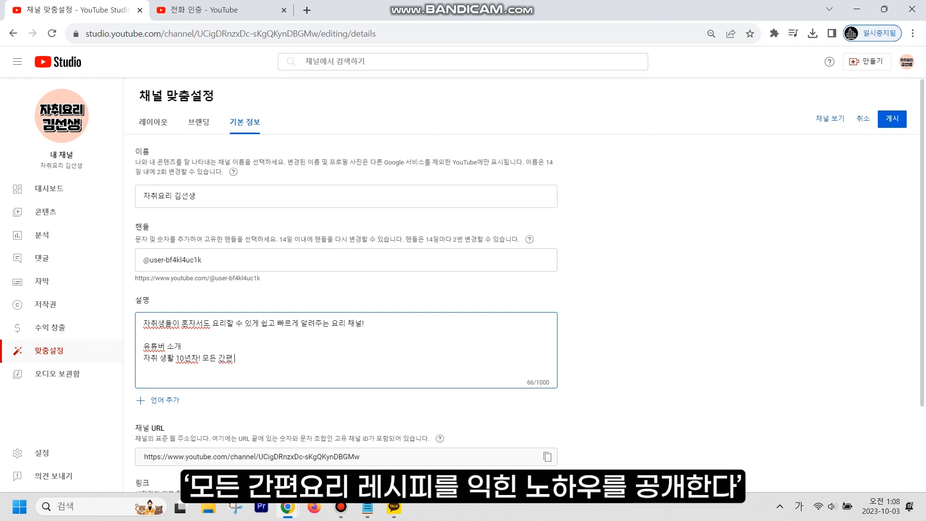
pyautogui.write('힌 노하우를 공개한다')
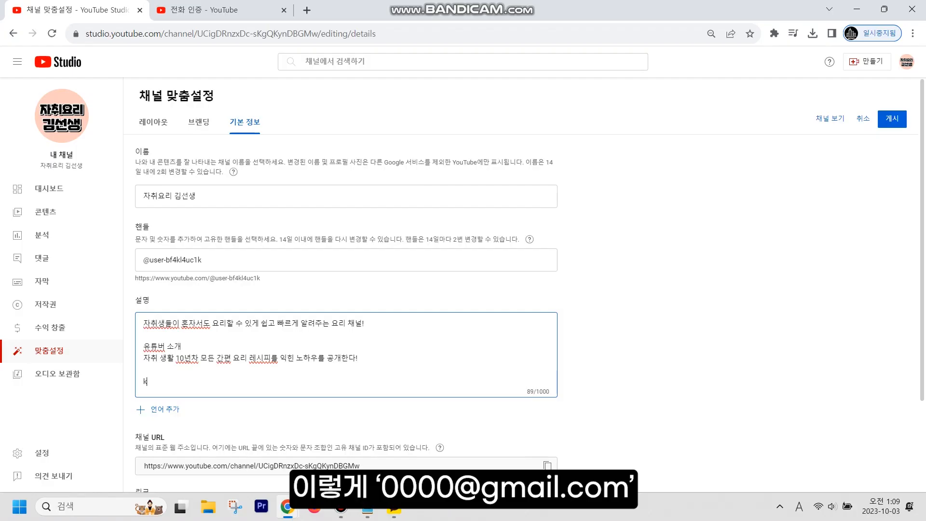
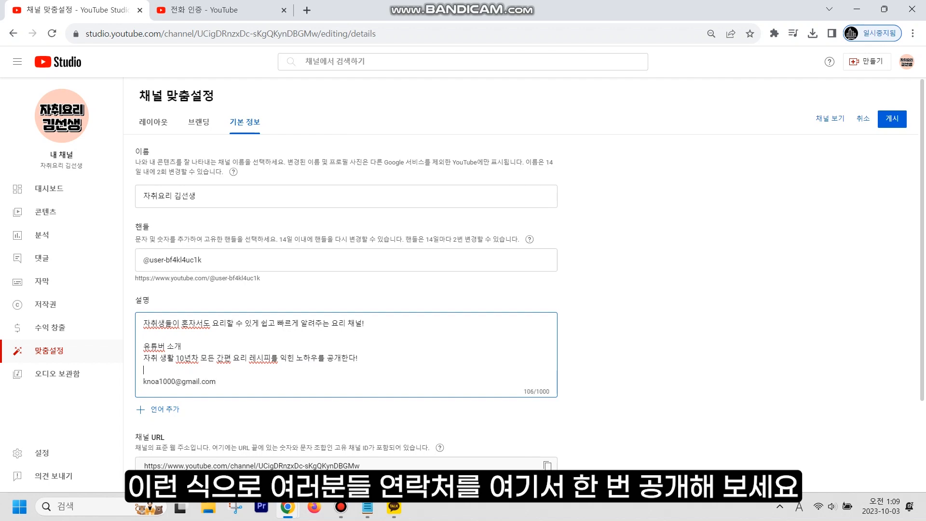
# - Type the business e-mail address, put '비즈니스 문의는 이쪽으로' above it, and remove the invalid '>'
pyautogui.press('Return')
pyautogui.press('Hangul')
pyautogui.write('비')
pyautogui.write('즈니스 문의는 이쪽')
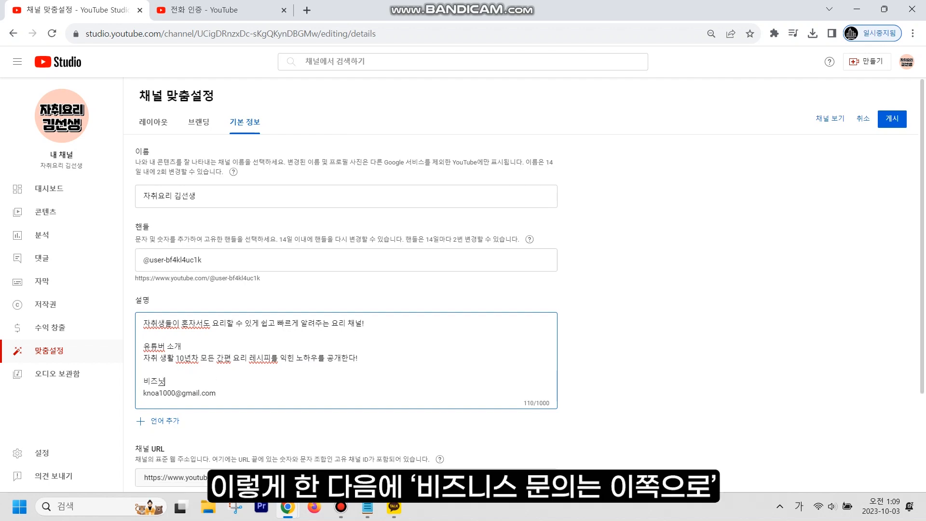
pyautogui.write('으로')
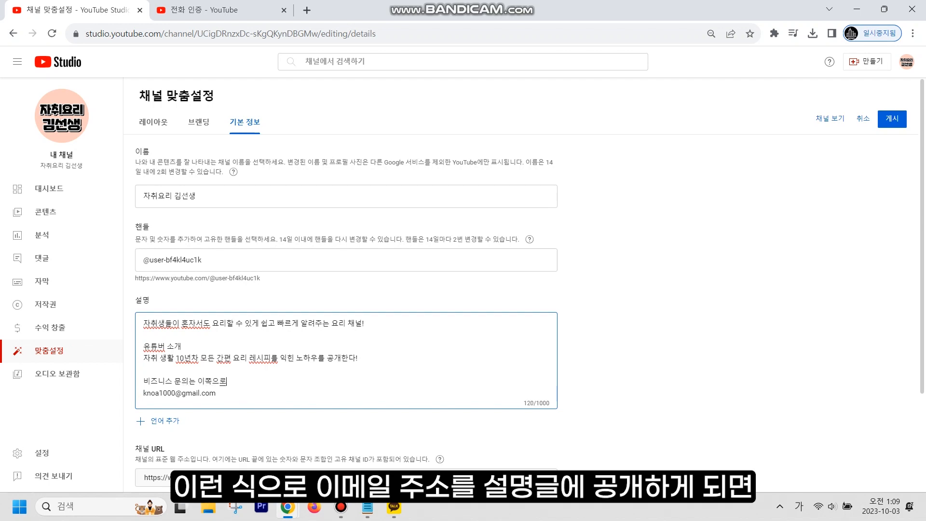
pyautogui.press('Left')
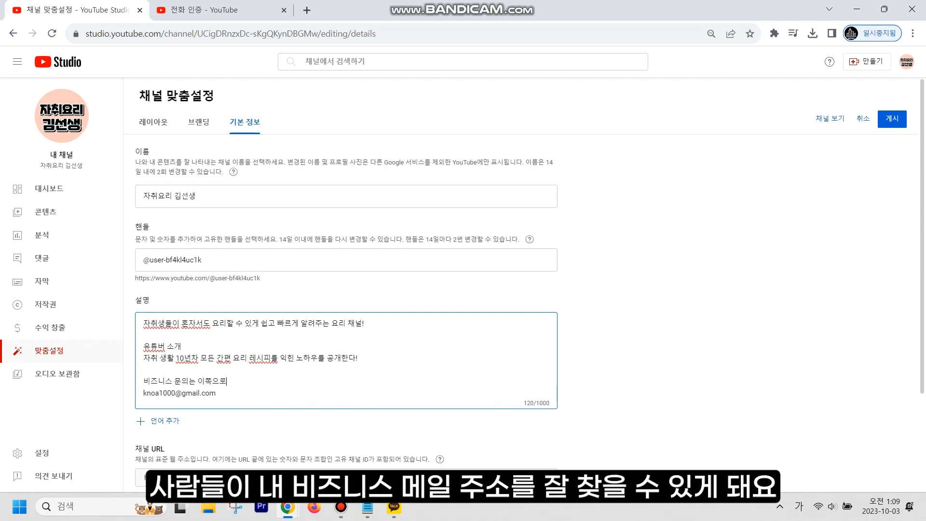
pyautogui.write('>')
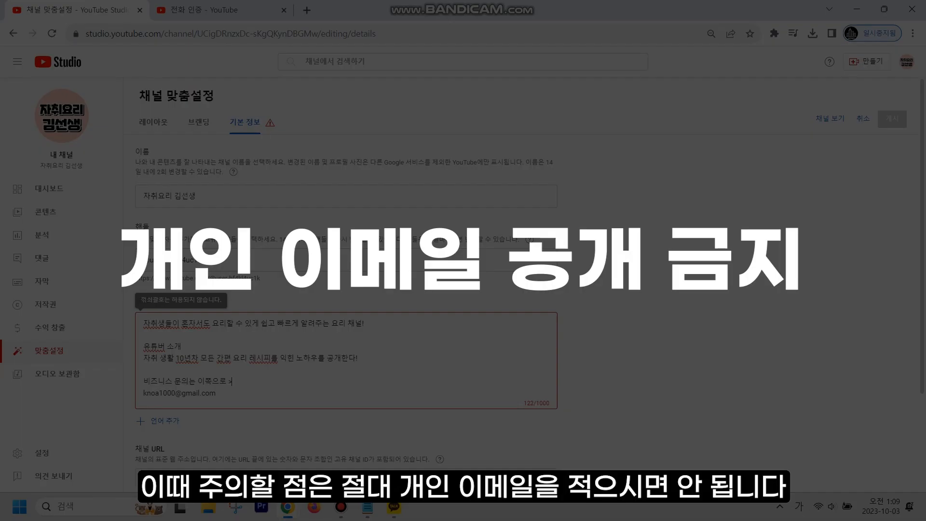
pyautogui.press('BackSpace')
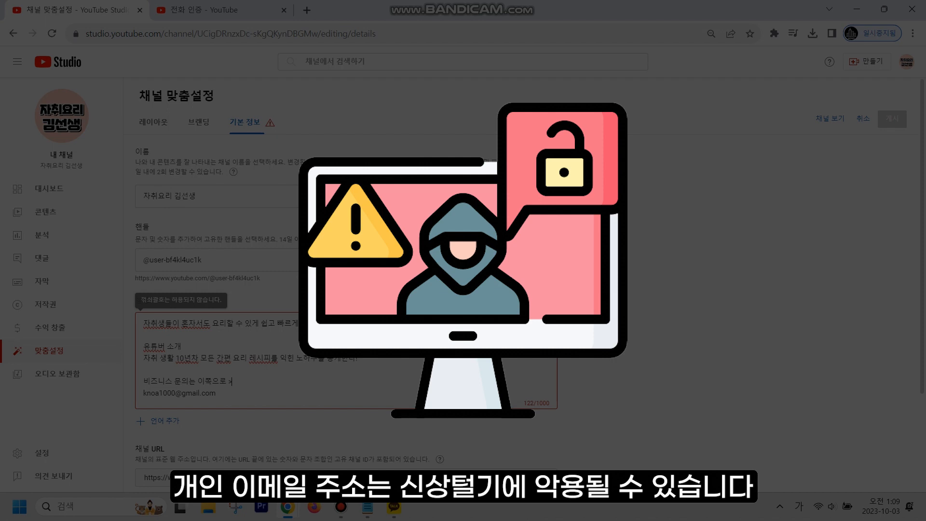
pyautogui.press('BackSpace')
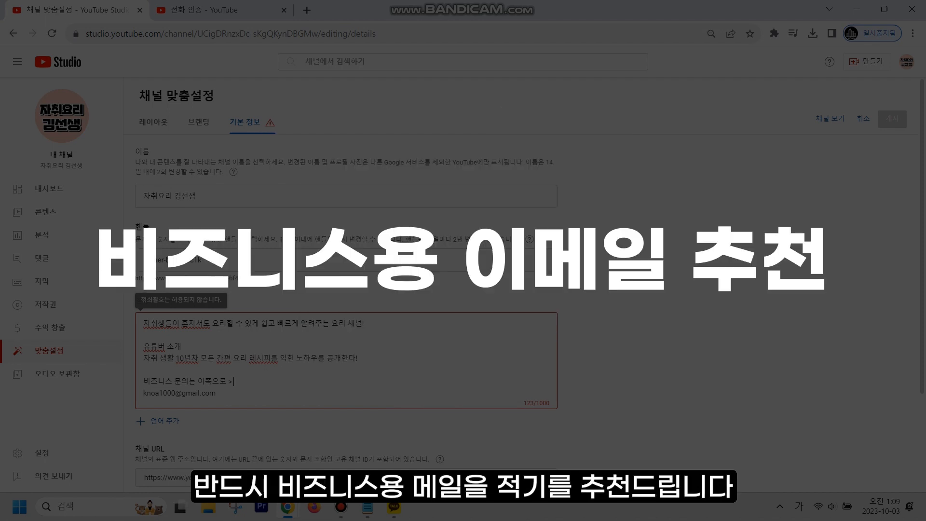
pyautogui.press('BackSpace')
pyautogui.scroll(-3, 482, 290)
# - Add a new channel link entry and title it 인스타, then replace the title with 페이스북
pyautogui.click(164, 405)
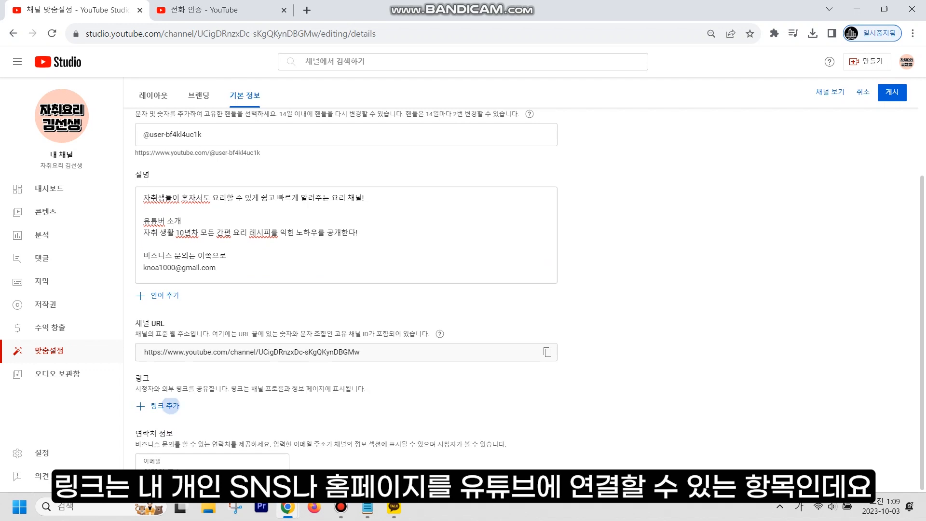
pyautogui.write('이ㄴ스타')
pyautogui.press('Tab')
pyautogui.scroll(-1, 346, 289)
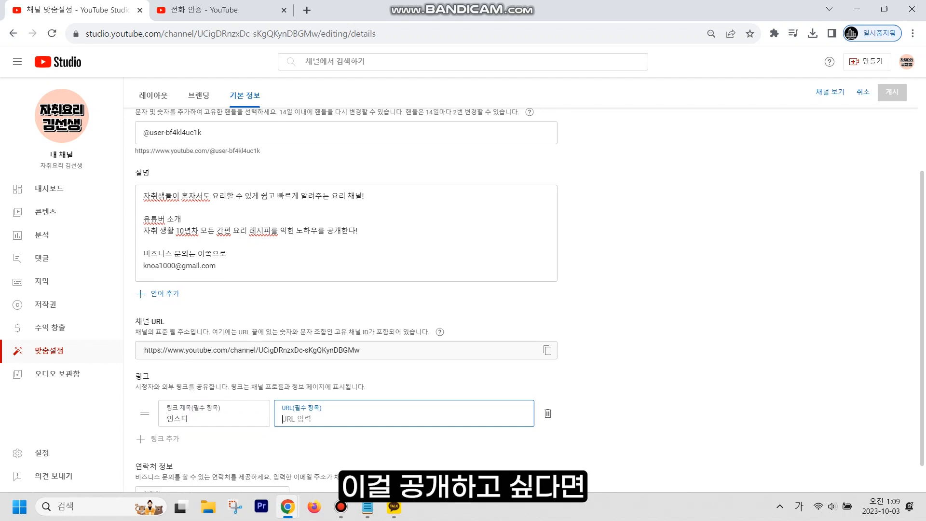
pyautogui.doubleClick(178, 386)
pyautogui.write('페이습ㅜㄱ')
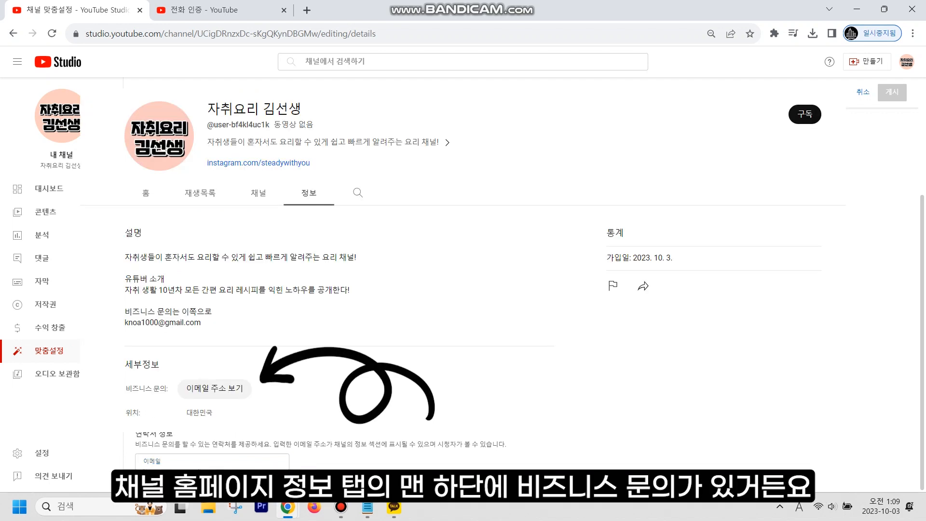
pyautogui.scroll(1, 212, 458)
pyautogui.scroll(-1, 212, 459)
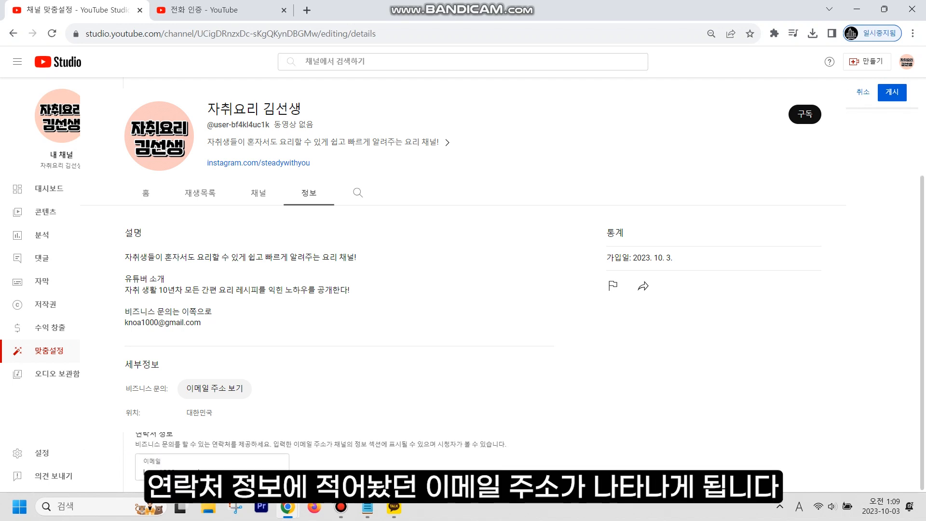
pyautogui.scroll(2, 347, 459)
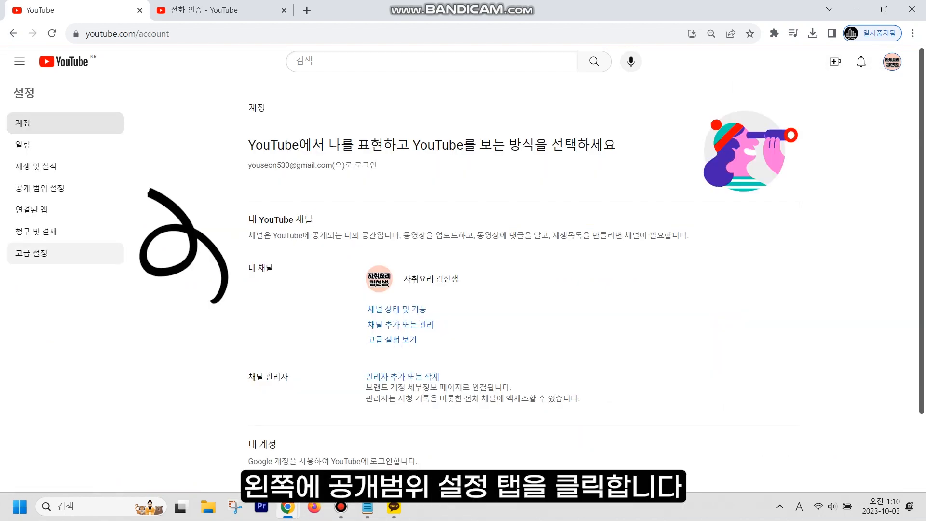
# - Open the 공개 범위 설정 page to confirm subscriptions are kept private
pyautogui.click(49, 188)
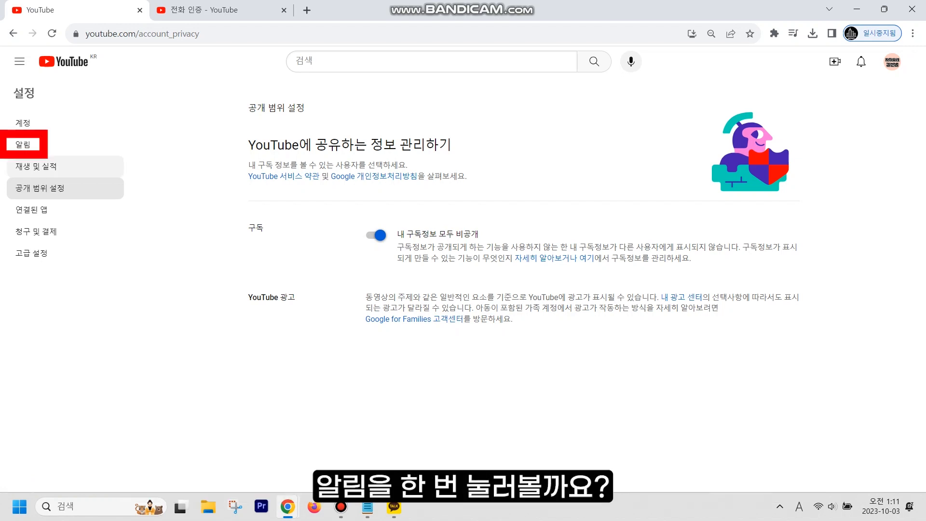
# - Open the 알림 settings and scroll through the push and 이메일 알림 options
pyautogui.click(29, 144)
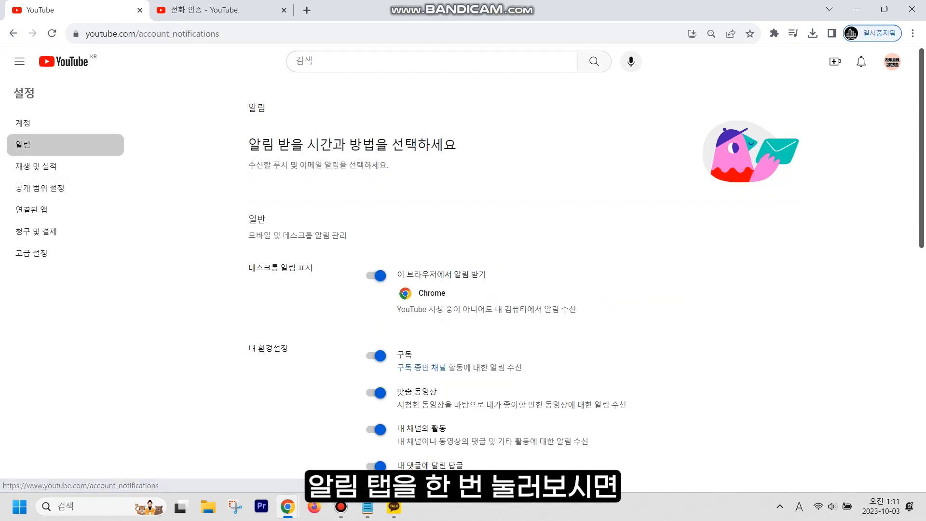
pyautogui.scroll(-3, 586, 259)
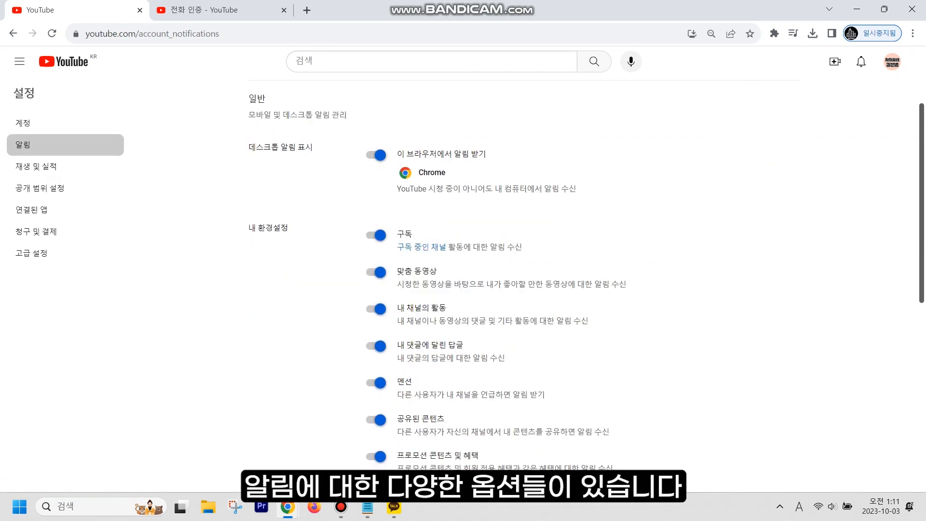
pyautogui.scroll(-10, 524, 270)
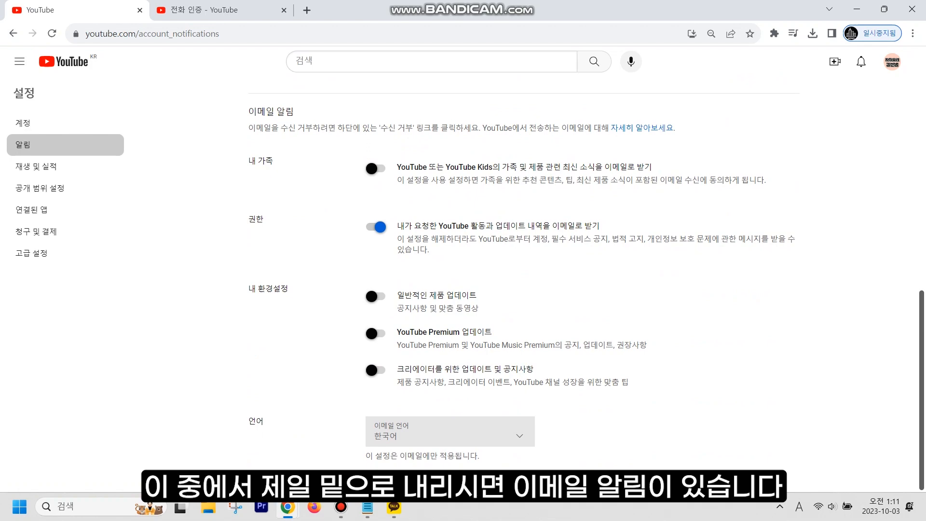
pyautogui.scroll(10, 524, 270)
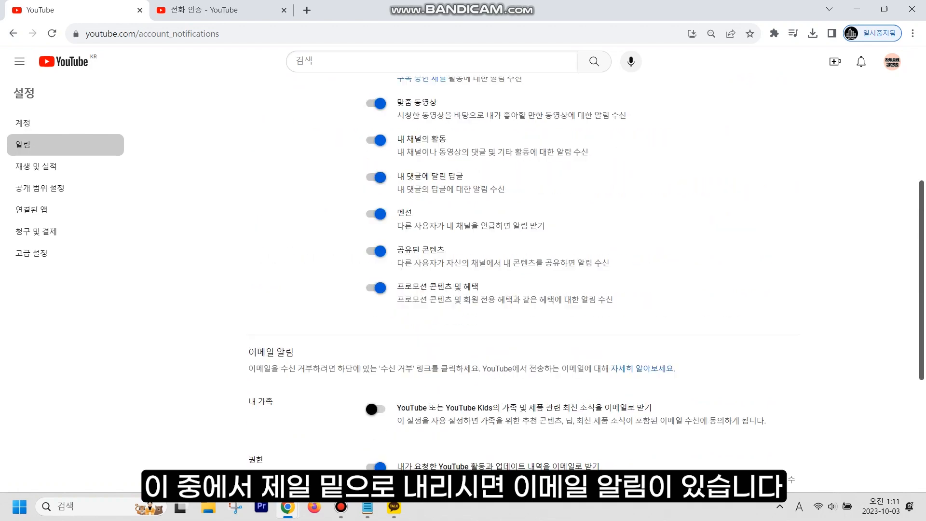
pyautogui.scroll(-7, 524, 270)
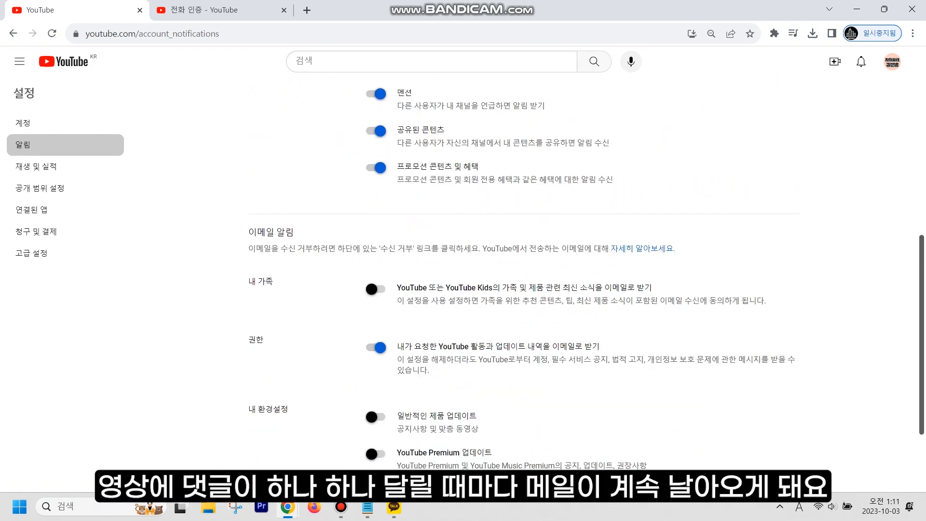